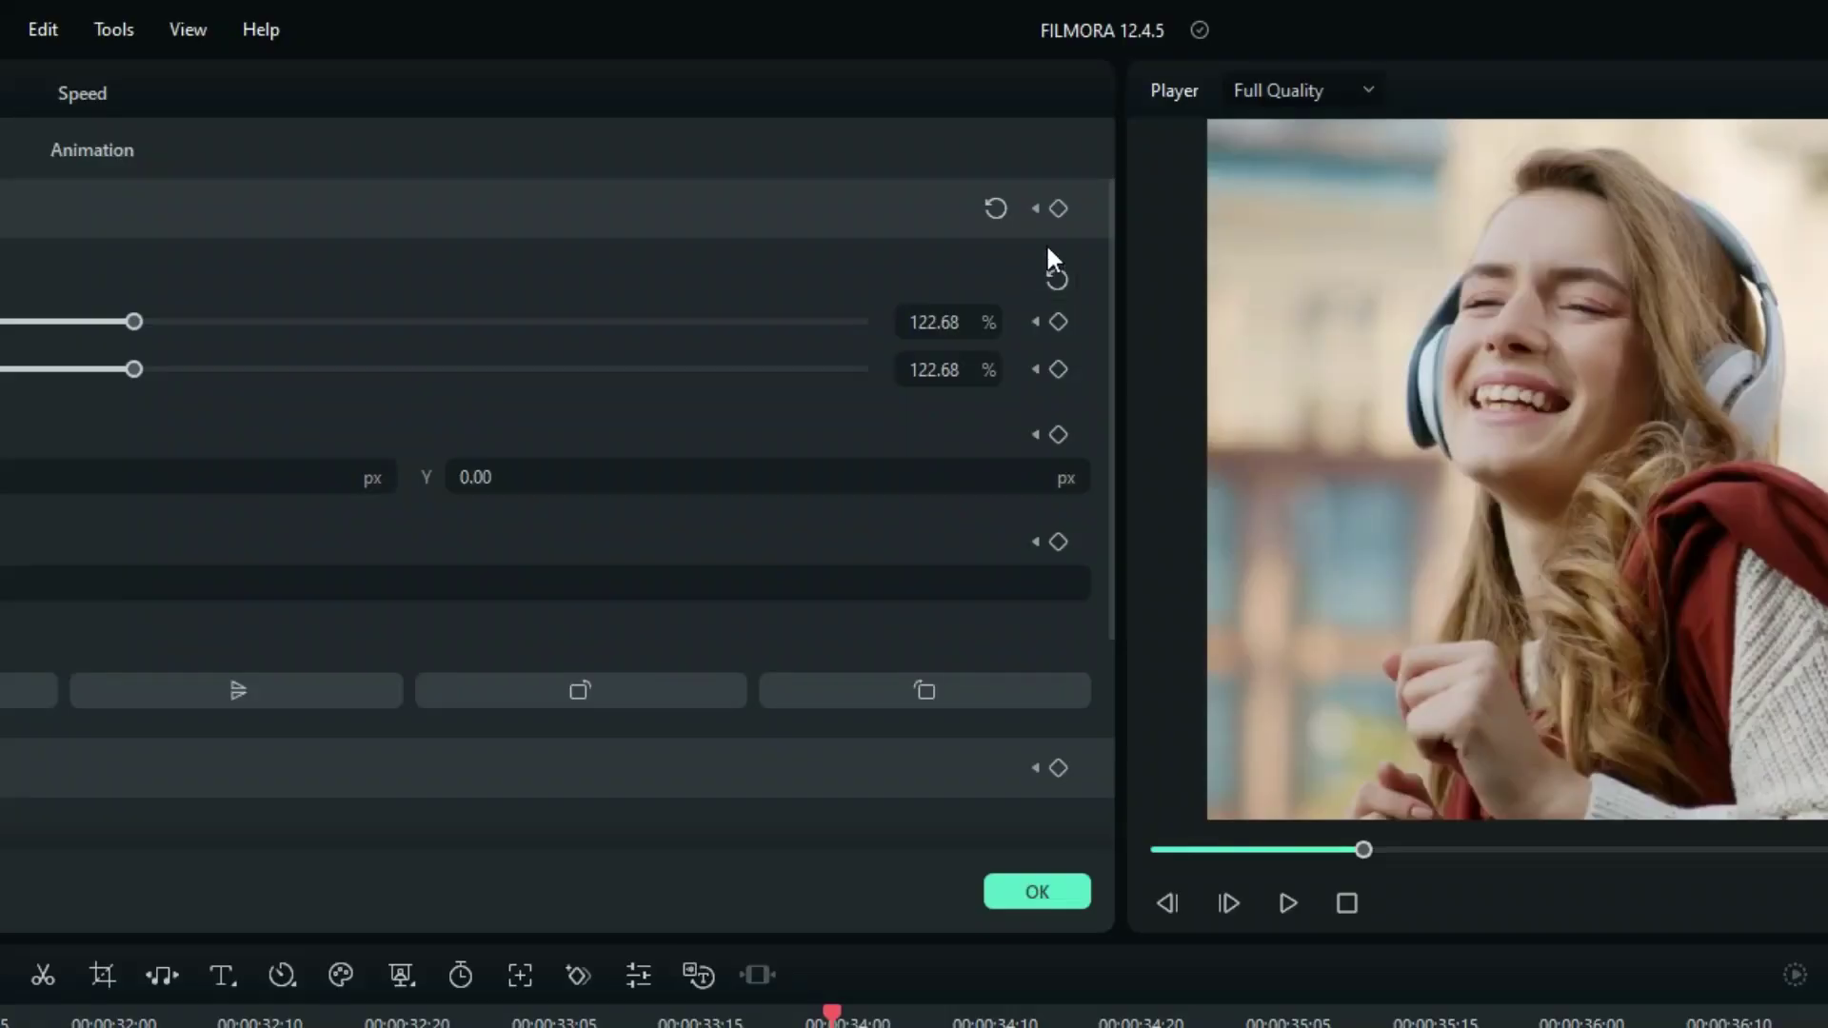
Add keyframes to all of the clip's Transform properties at once with the group diamond
left_click(1051, 207)
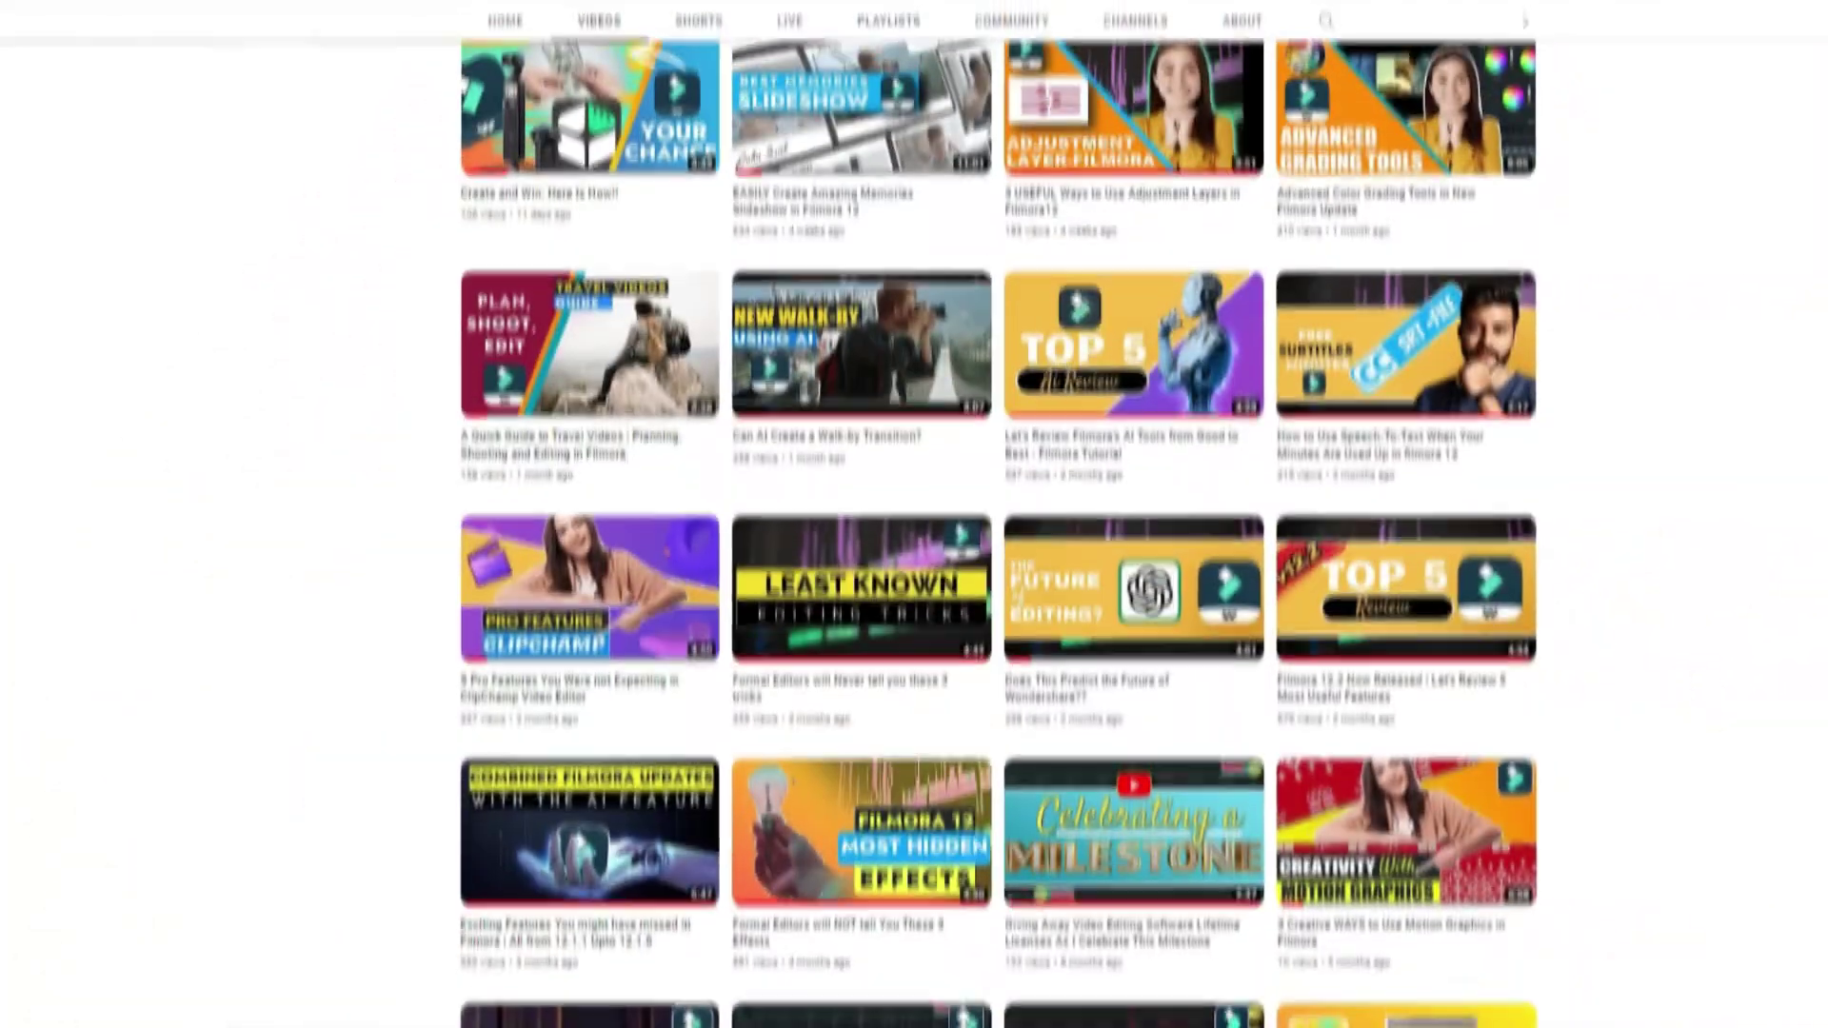
scroll(997, 533, "up", 1)
scroll(914, 514, "up", 5)
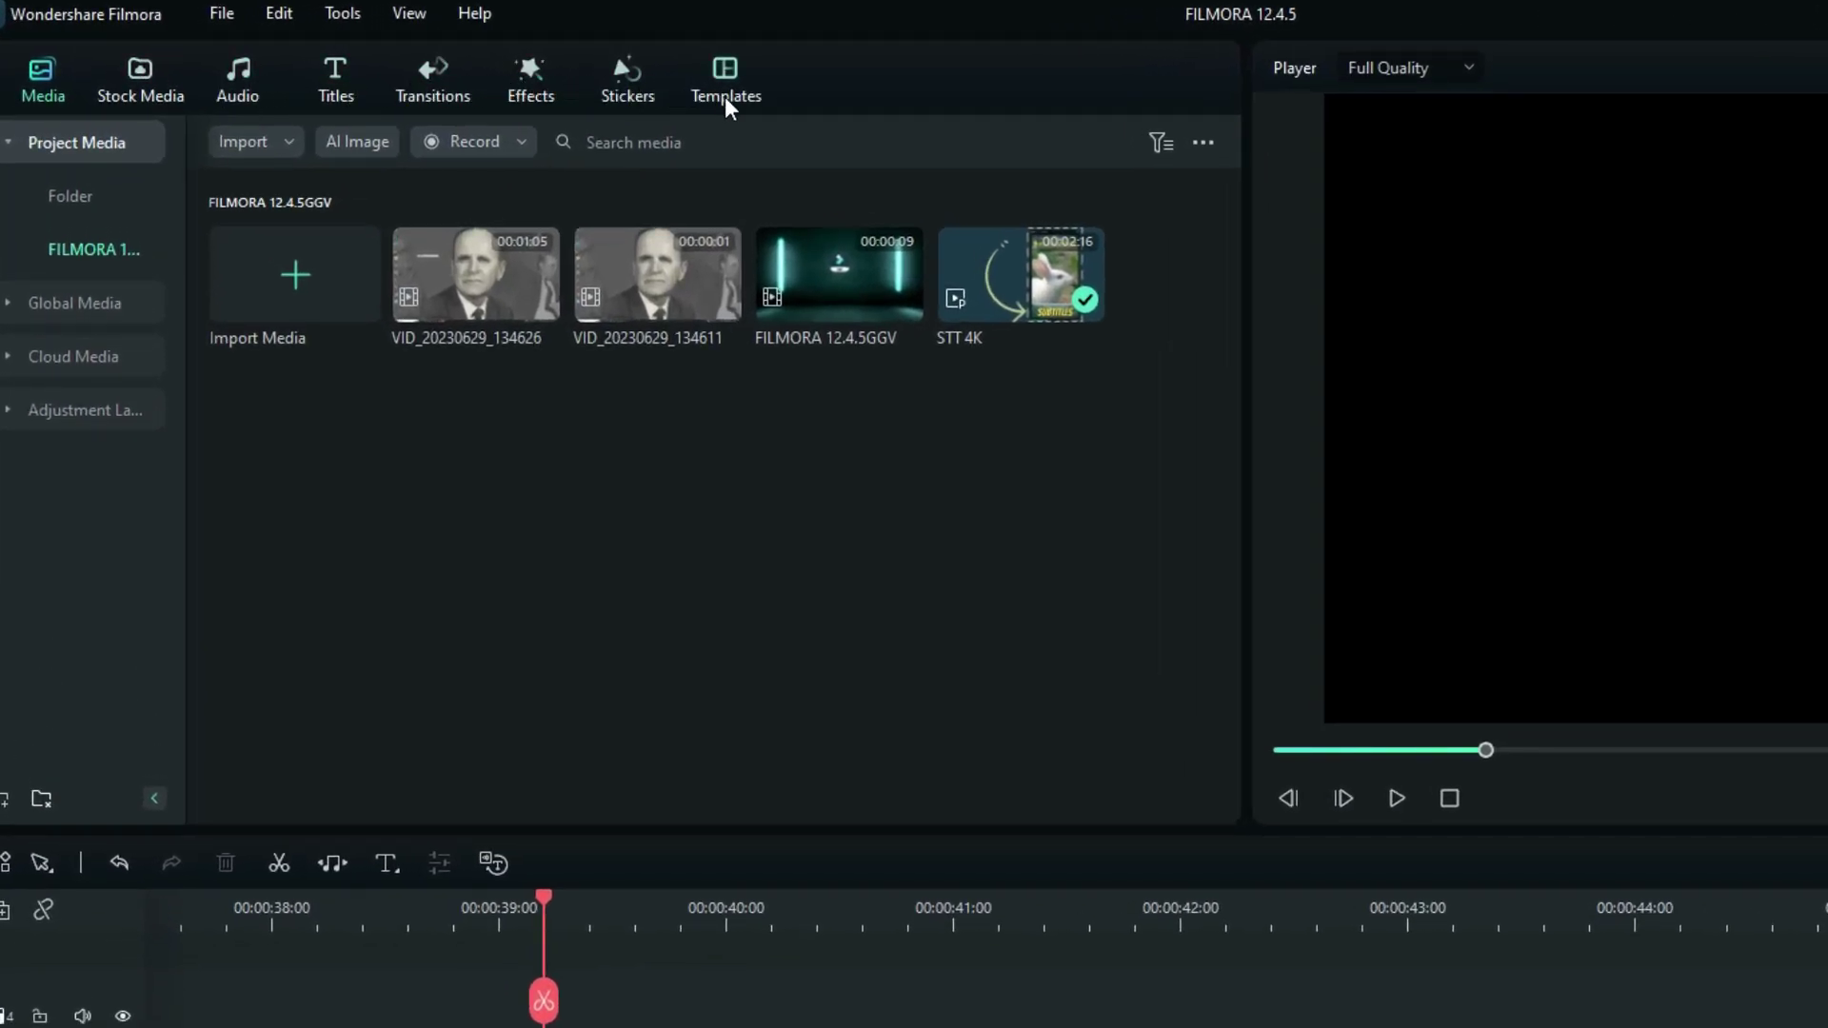
Rerun the earlier PUSH transition search from History, then clear it so PUSH tops the history
left_click(434, 87)
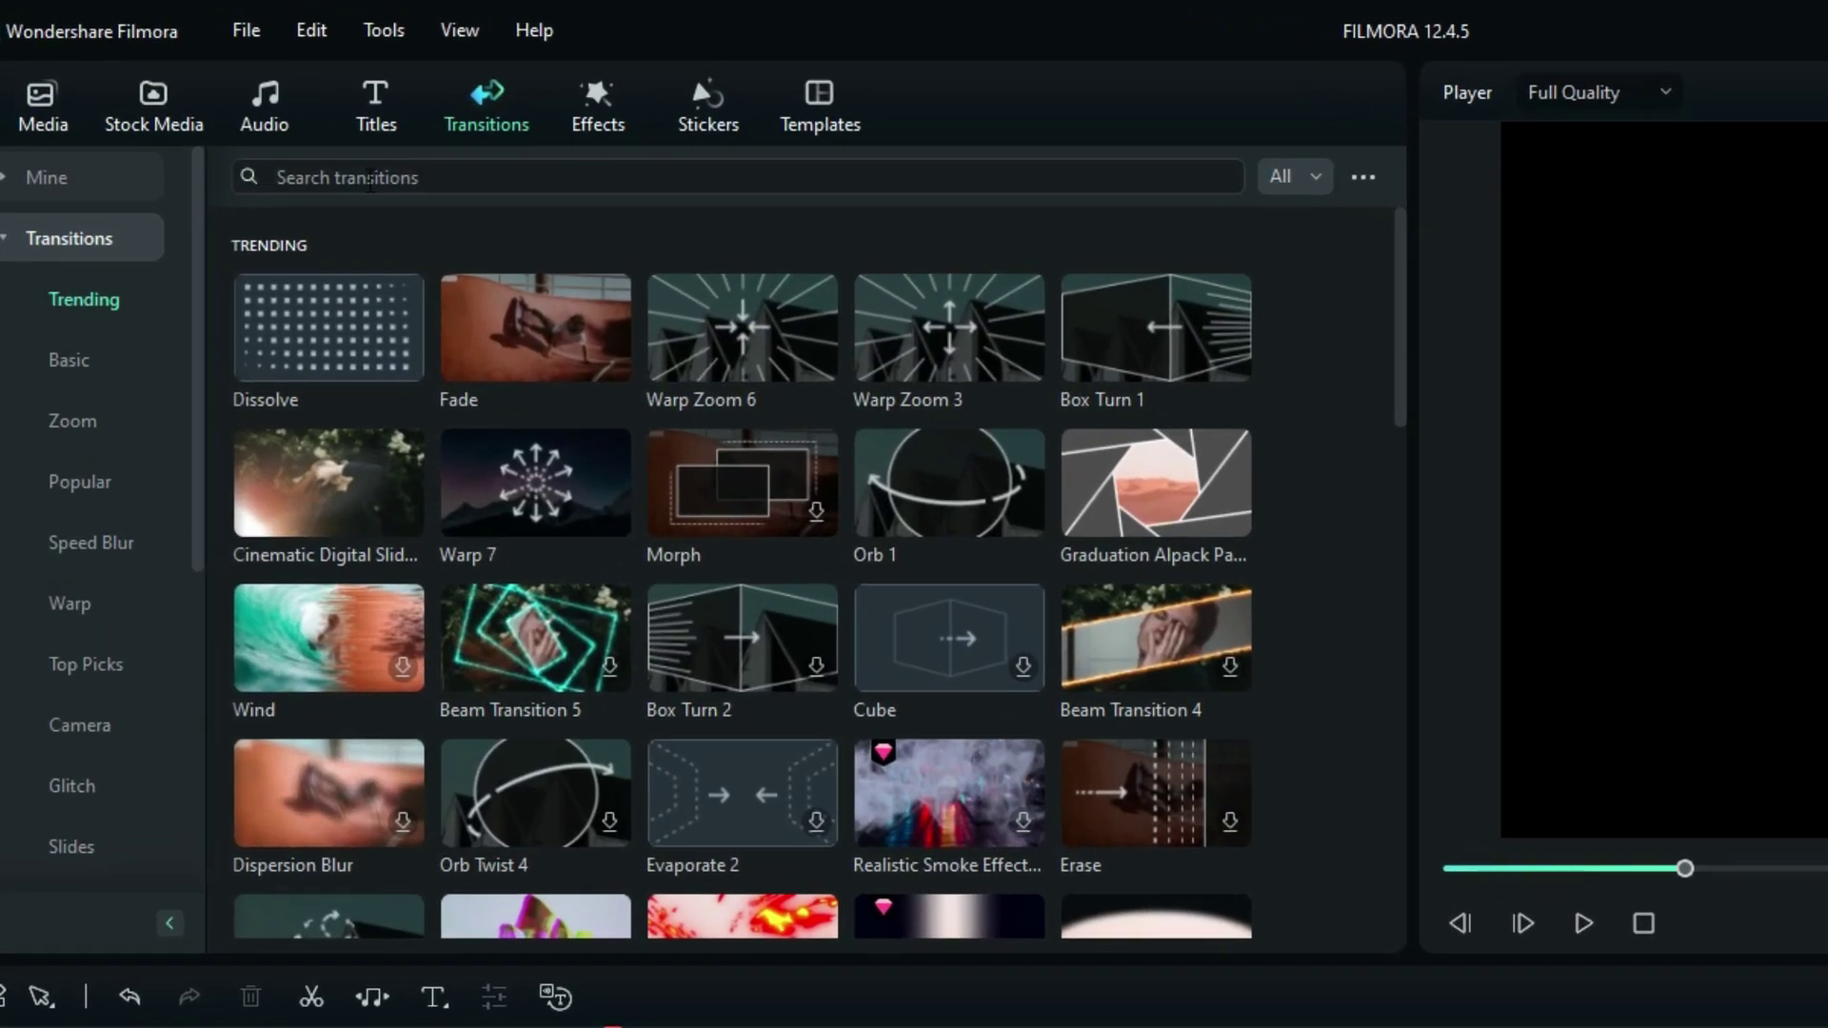
left_click(329, 145)
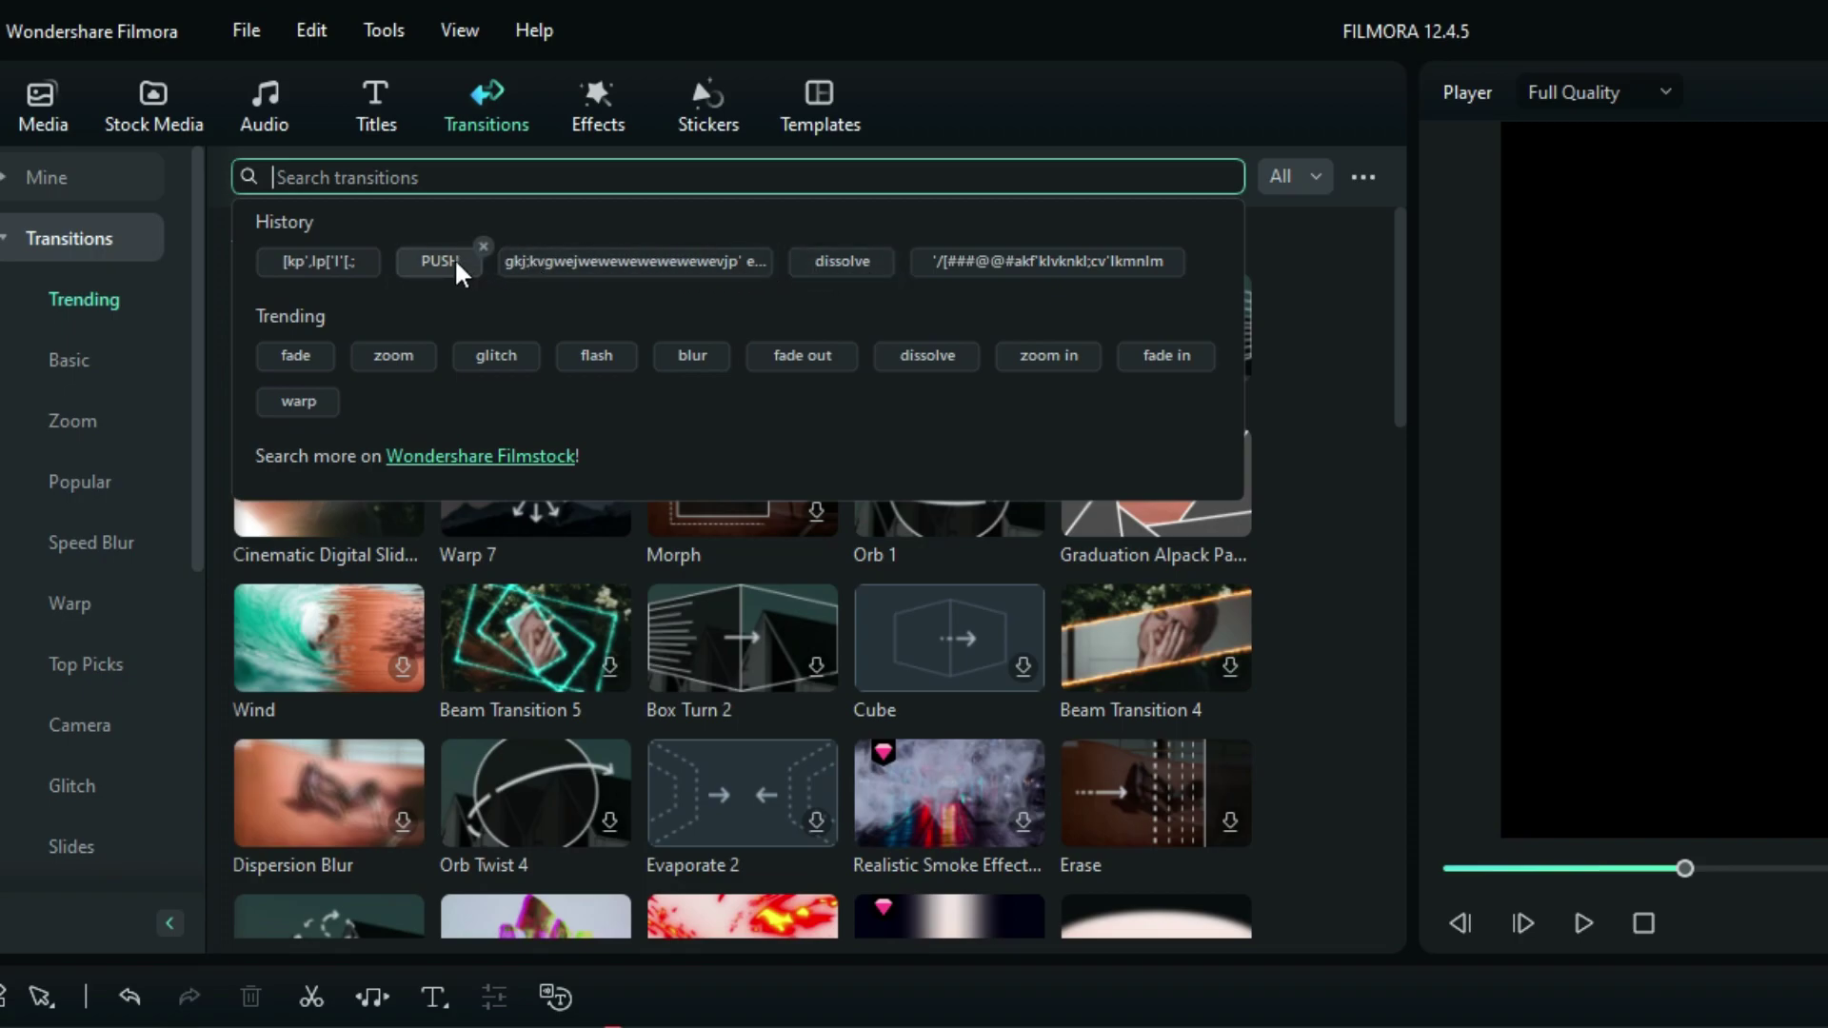
left_click(439, 262)
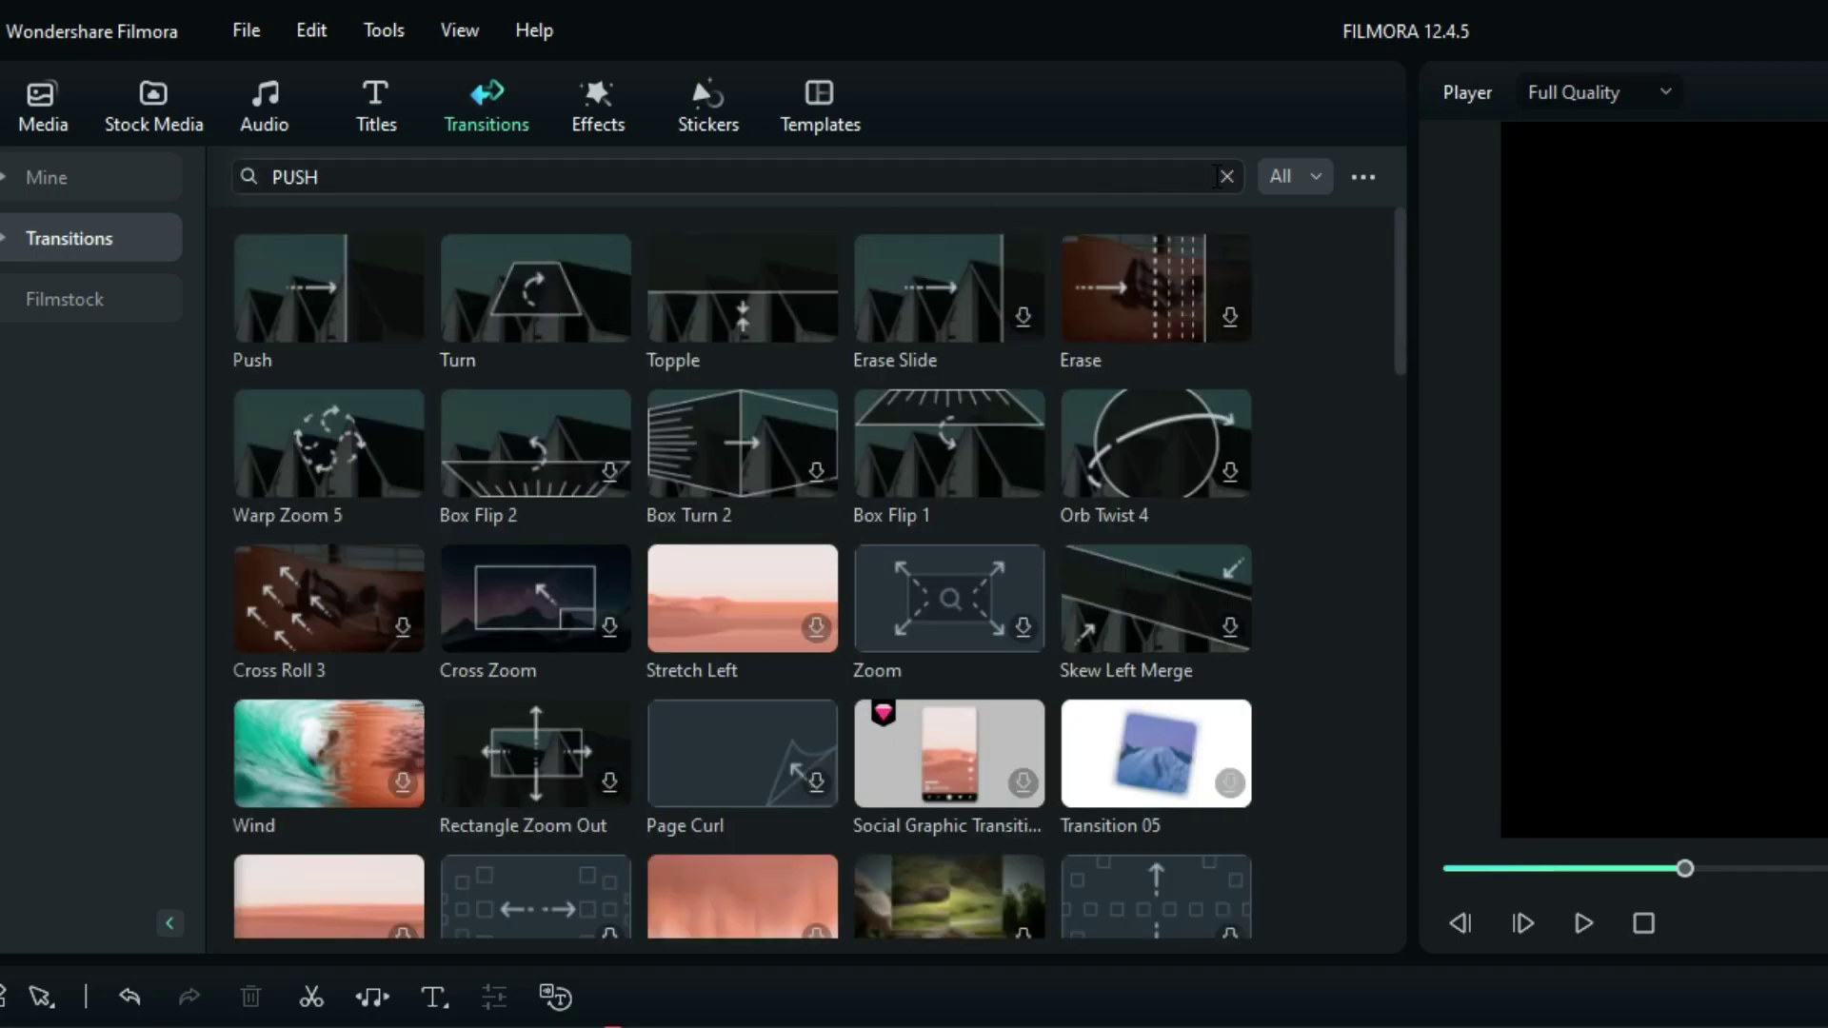
left_click(1225, 181)
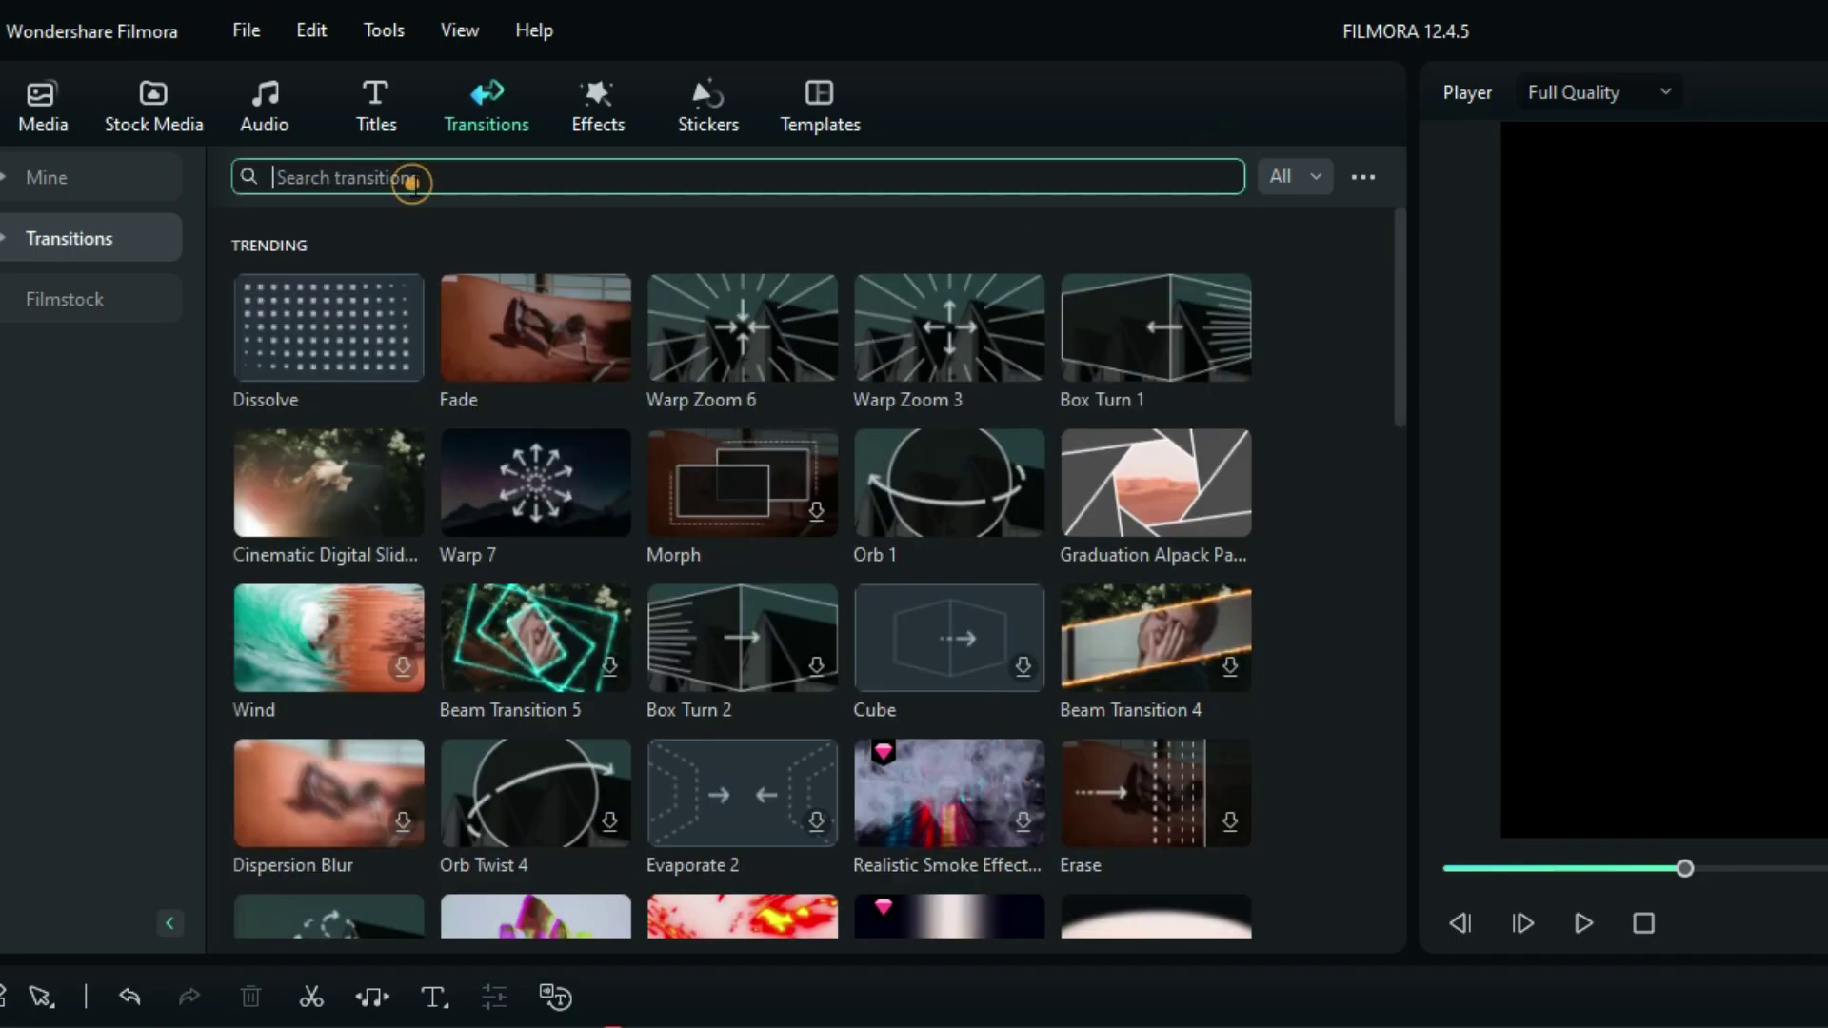
left_click(411, 181)
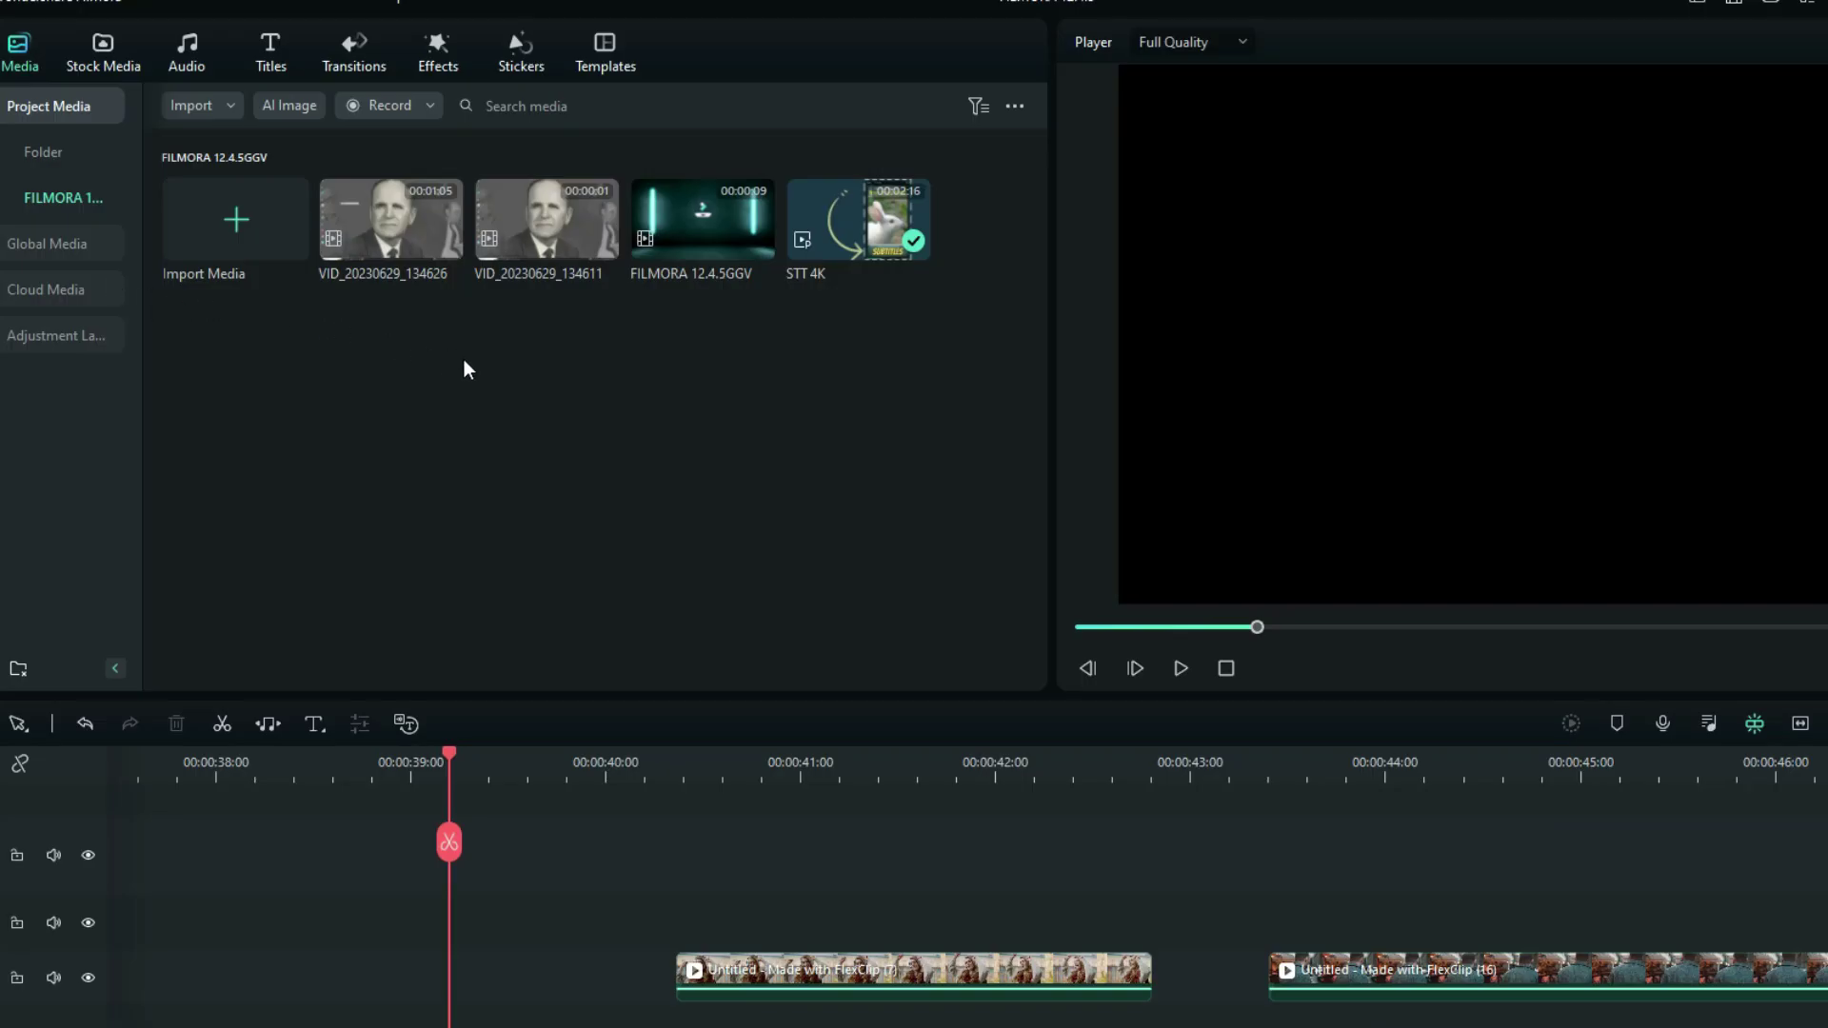
left_click(347, 63)
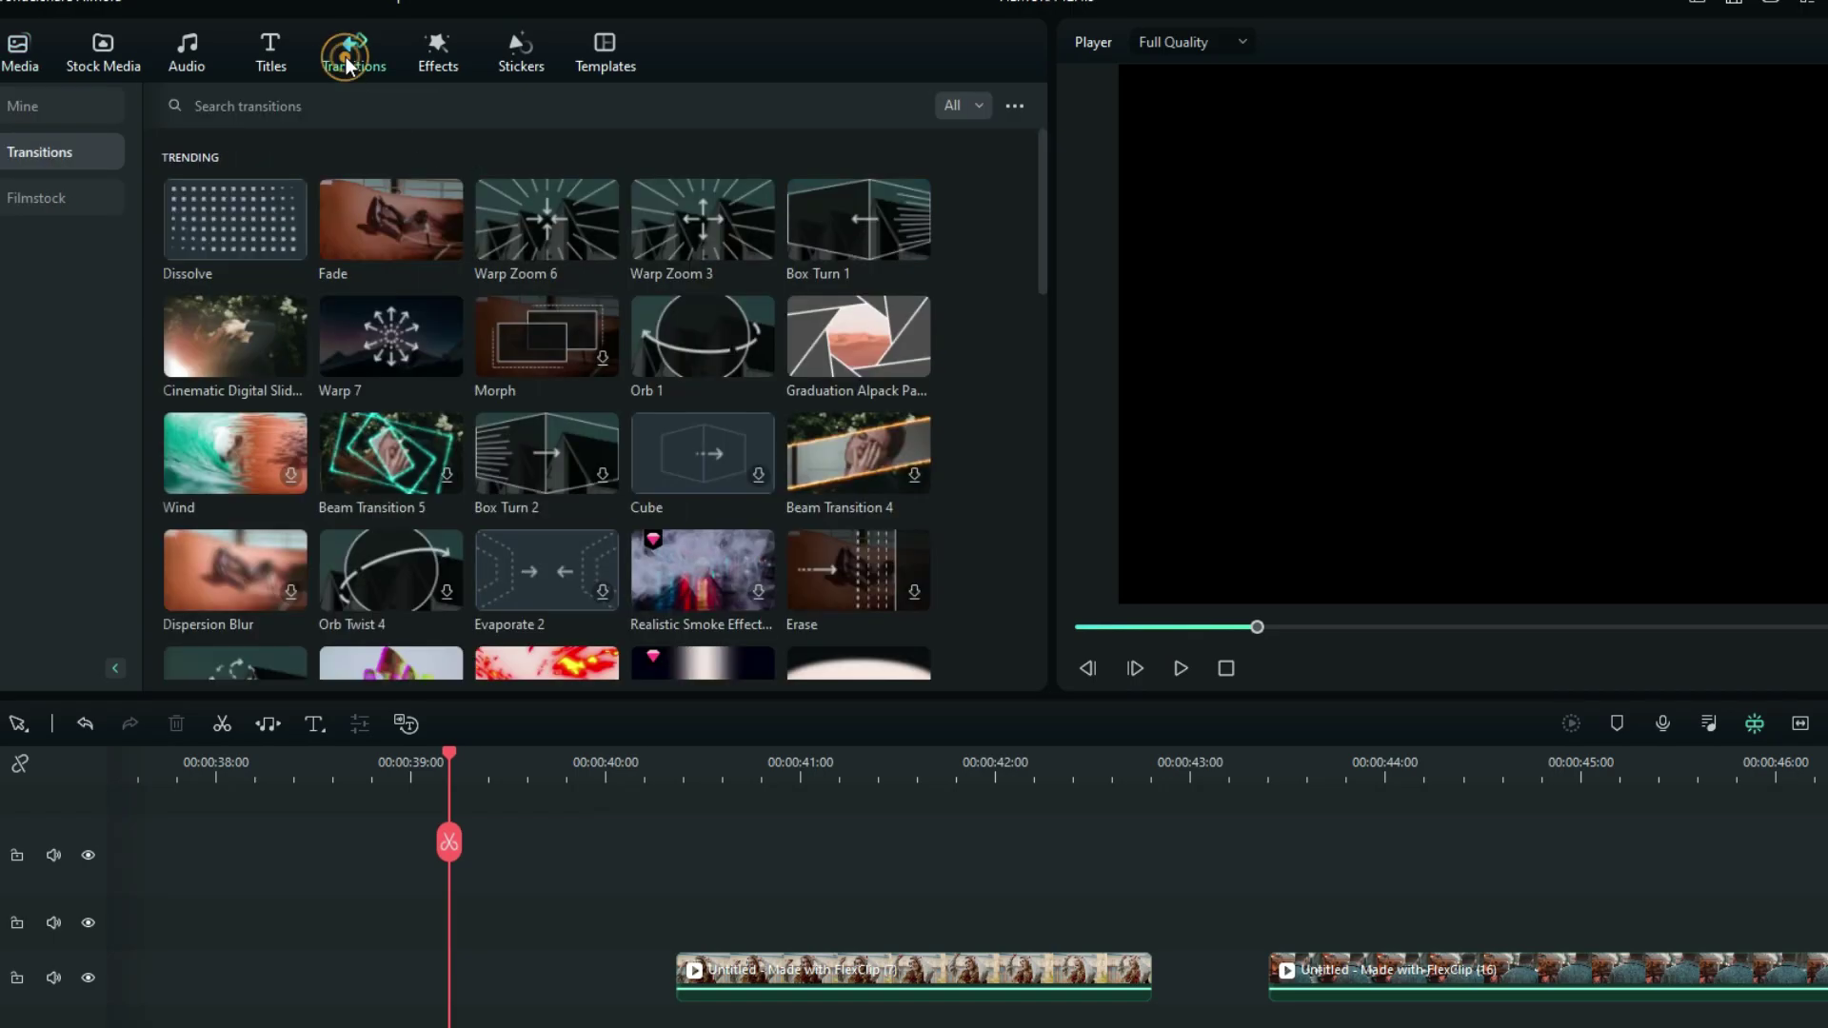
left_click(231, 106)
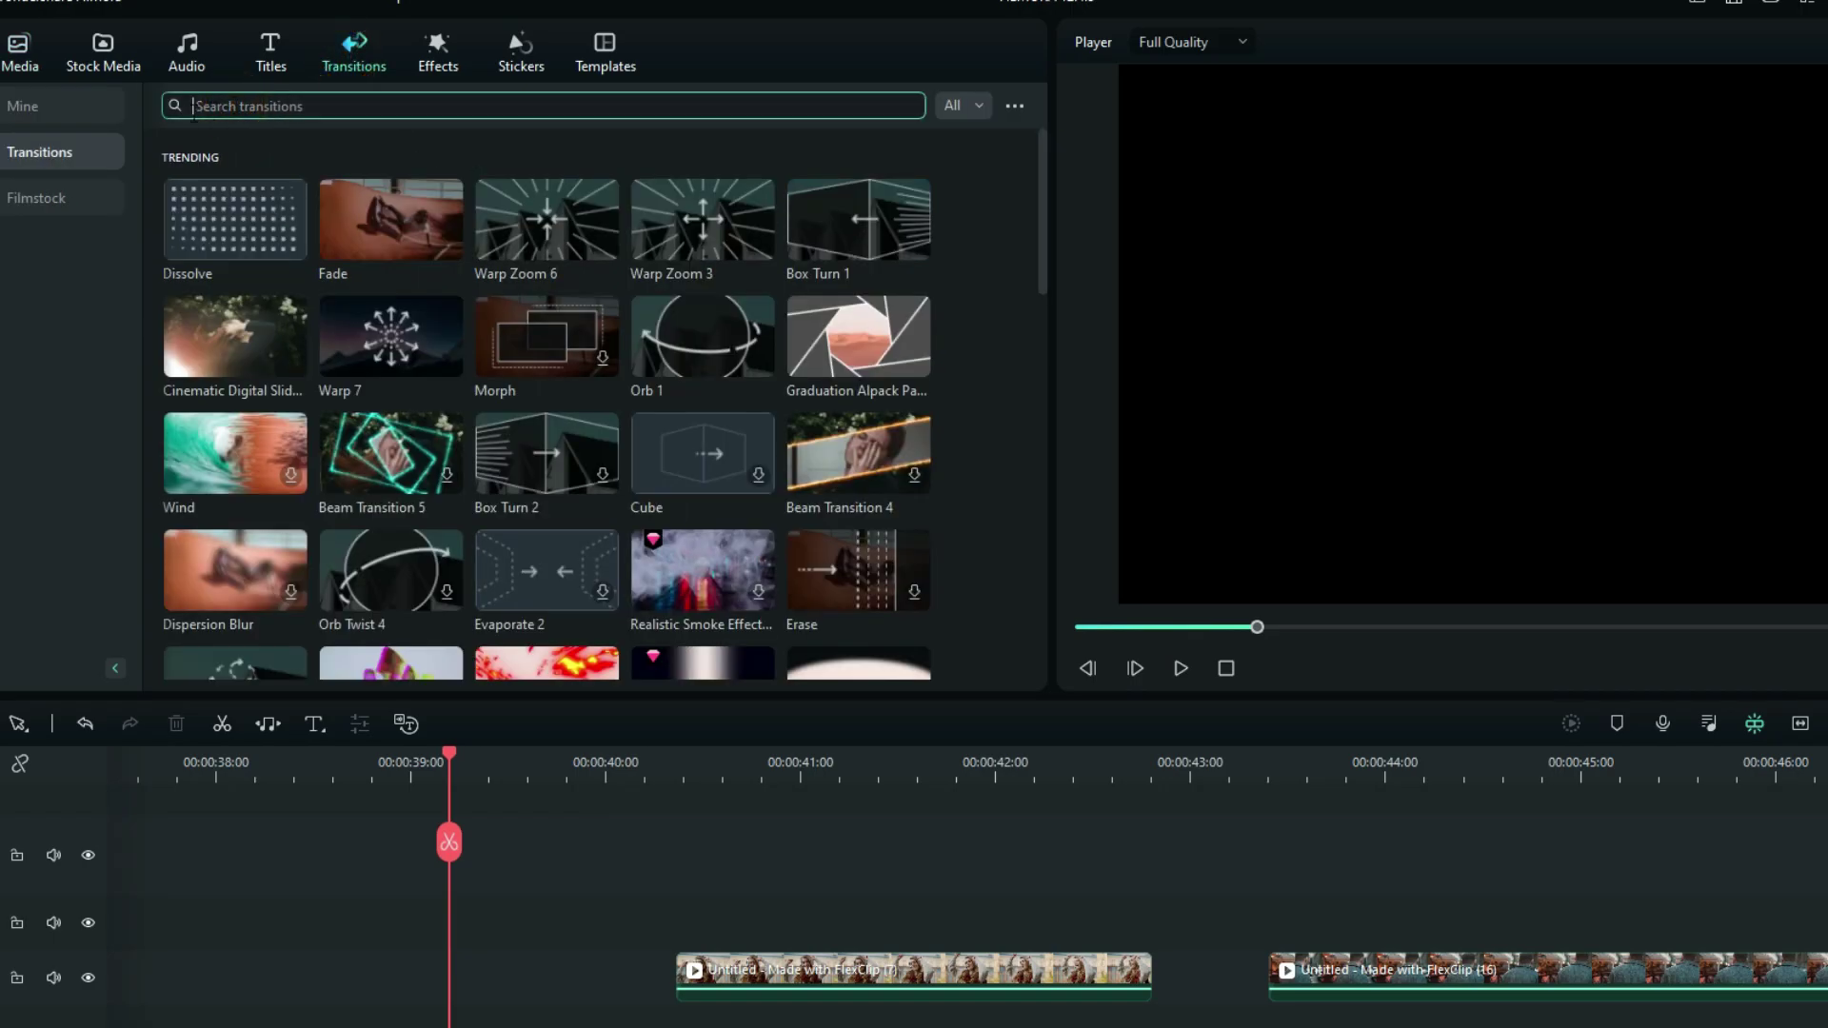
left_click(194, 107)
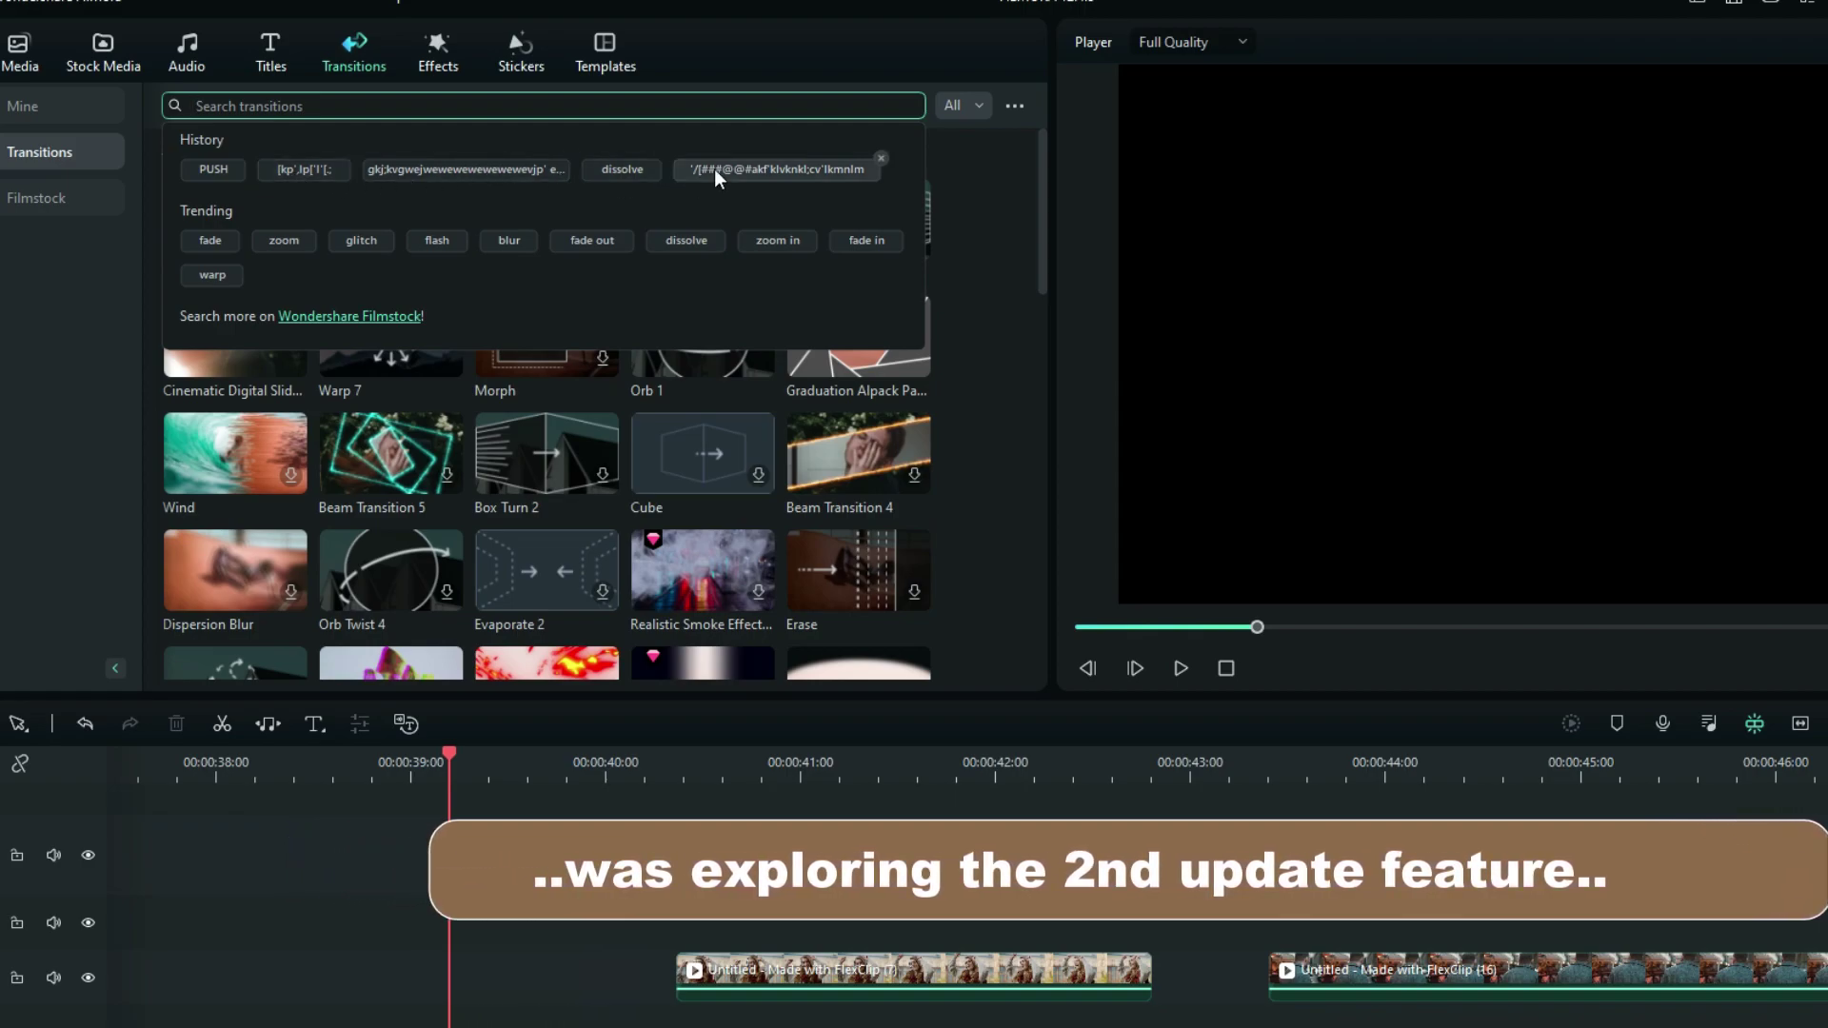
left_click(291, 171)
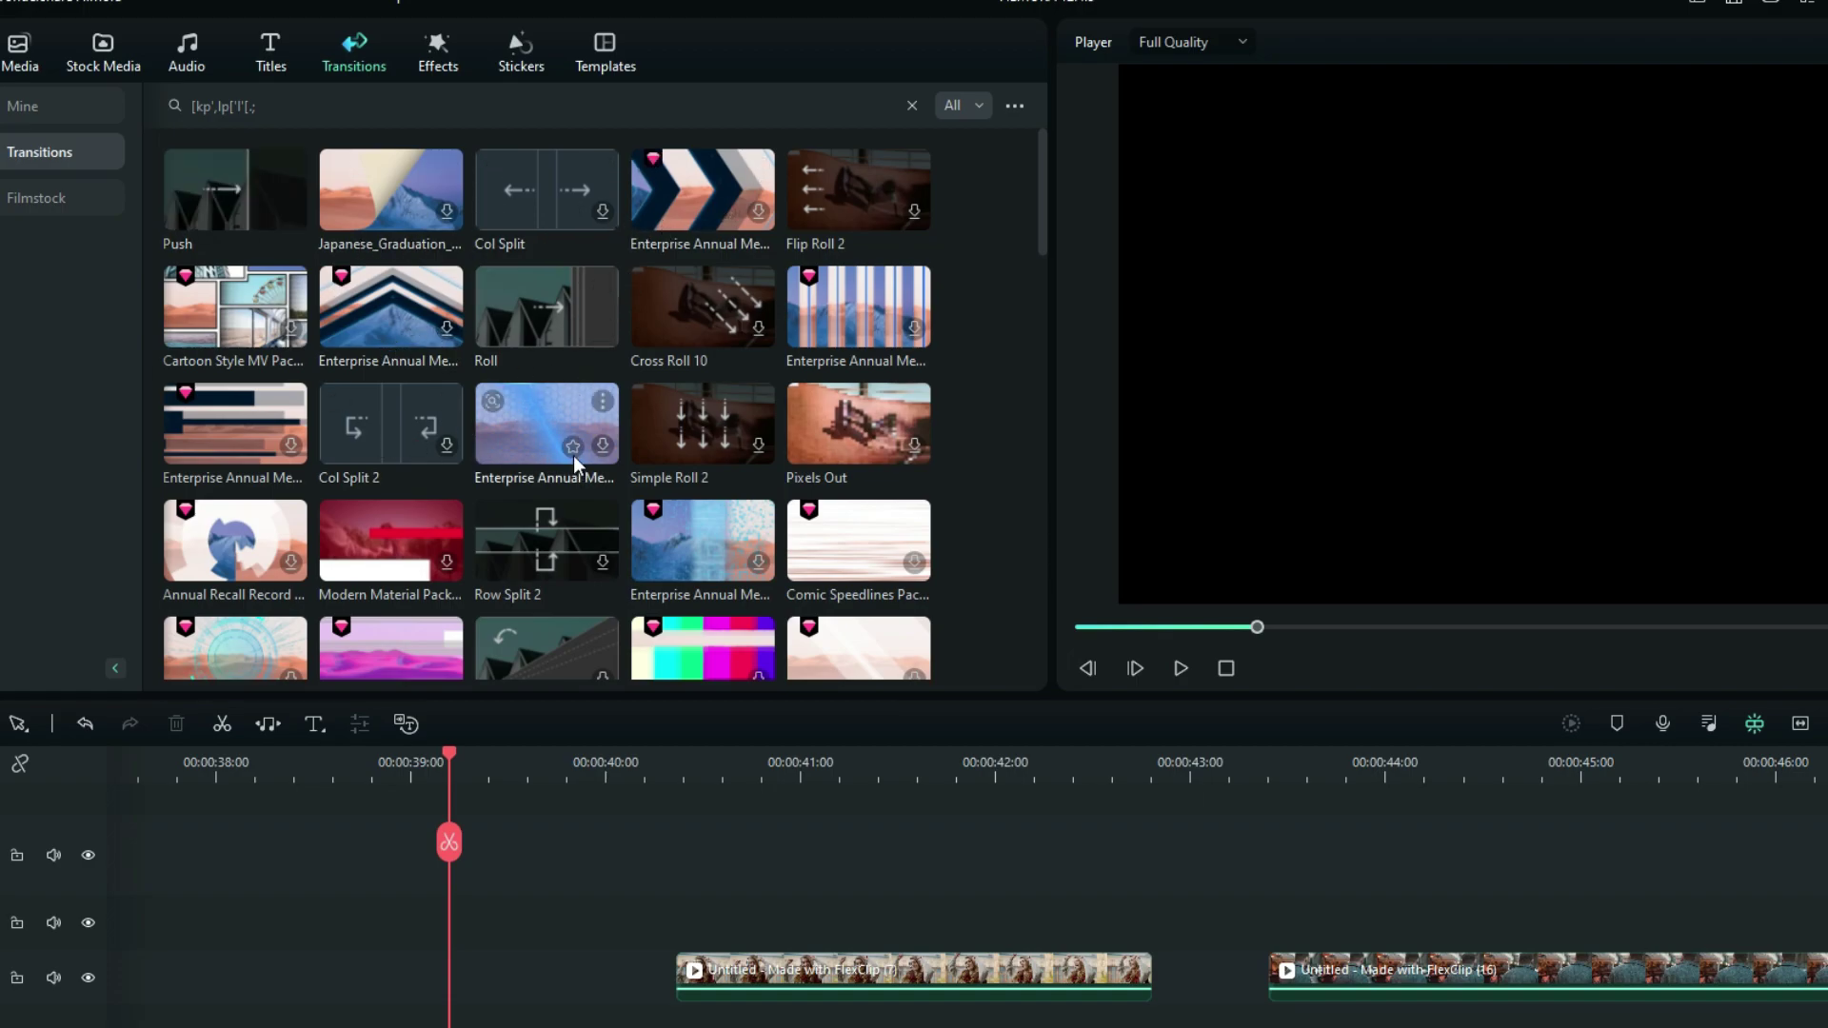
left_click(27, 104)
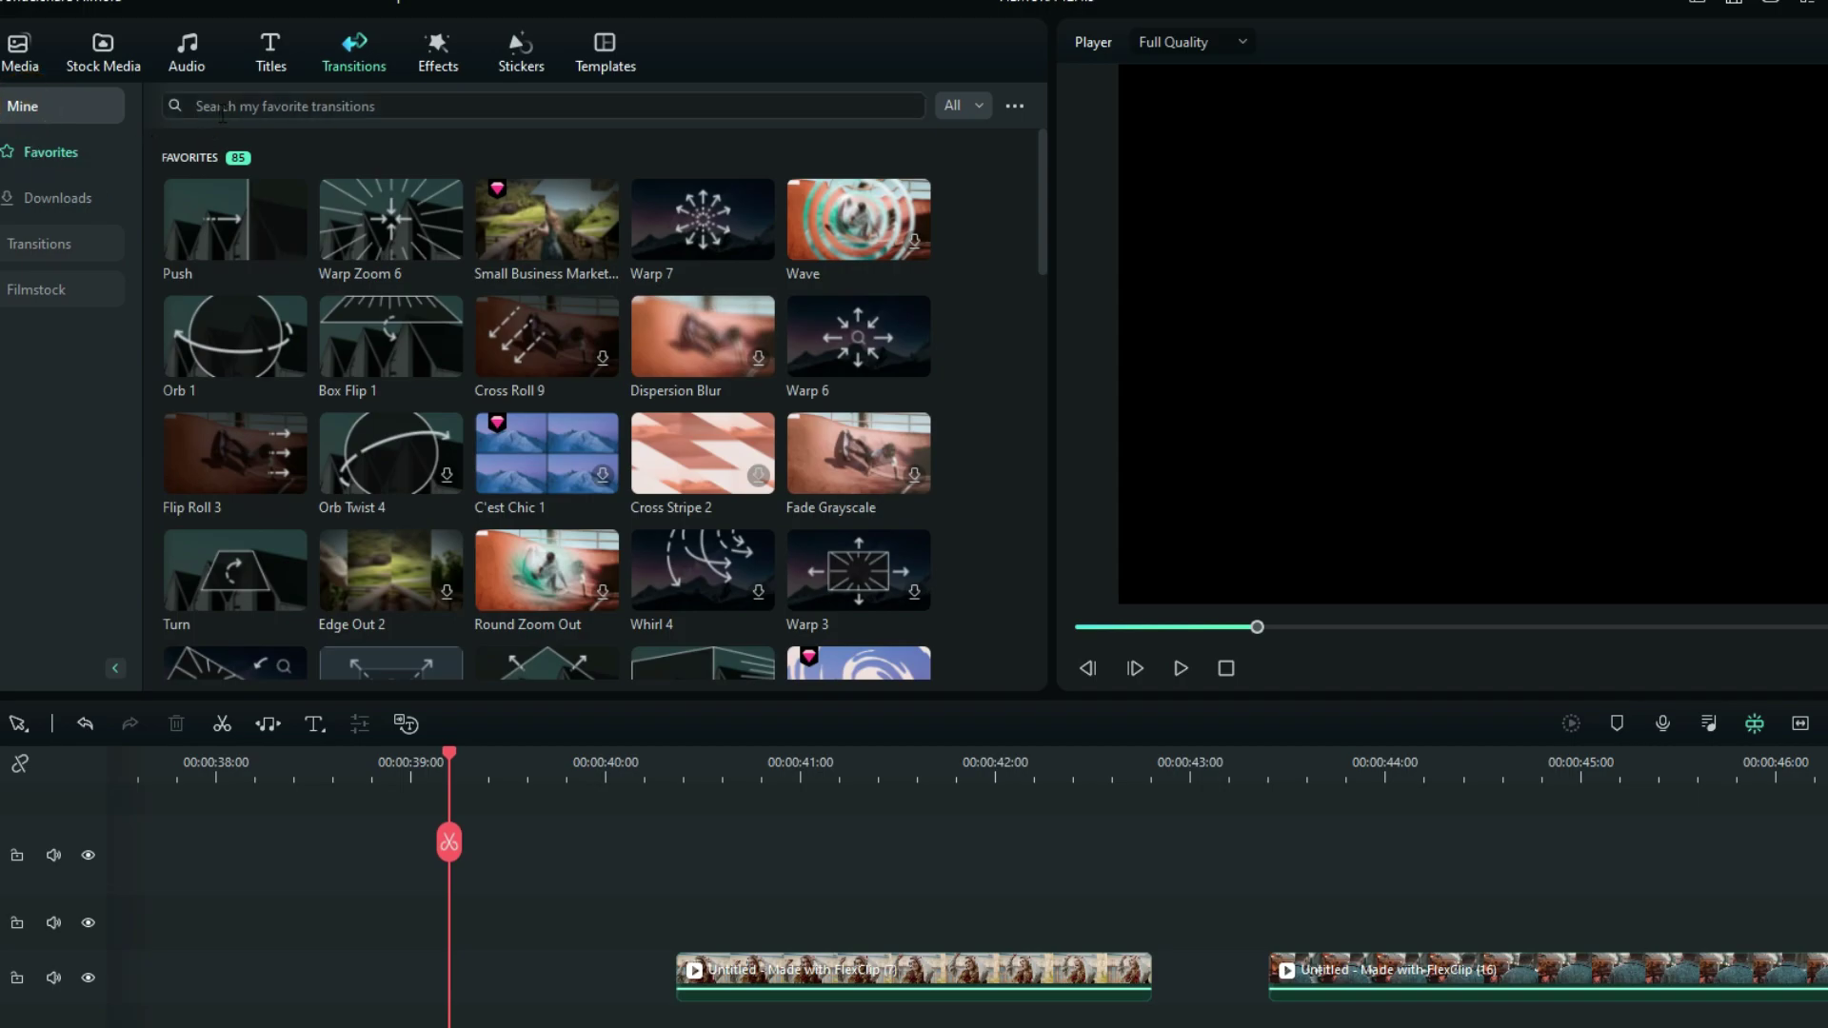
left_click(221, 107)
type("[kp',lp['l'[.;")
key("Return")
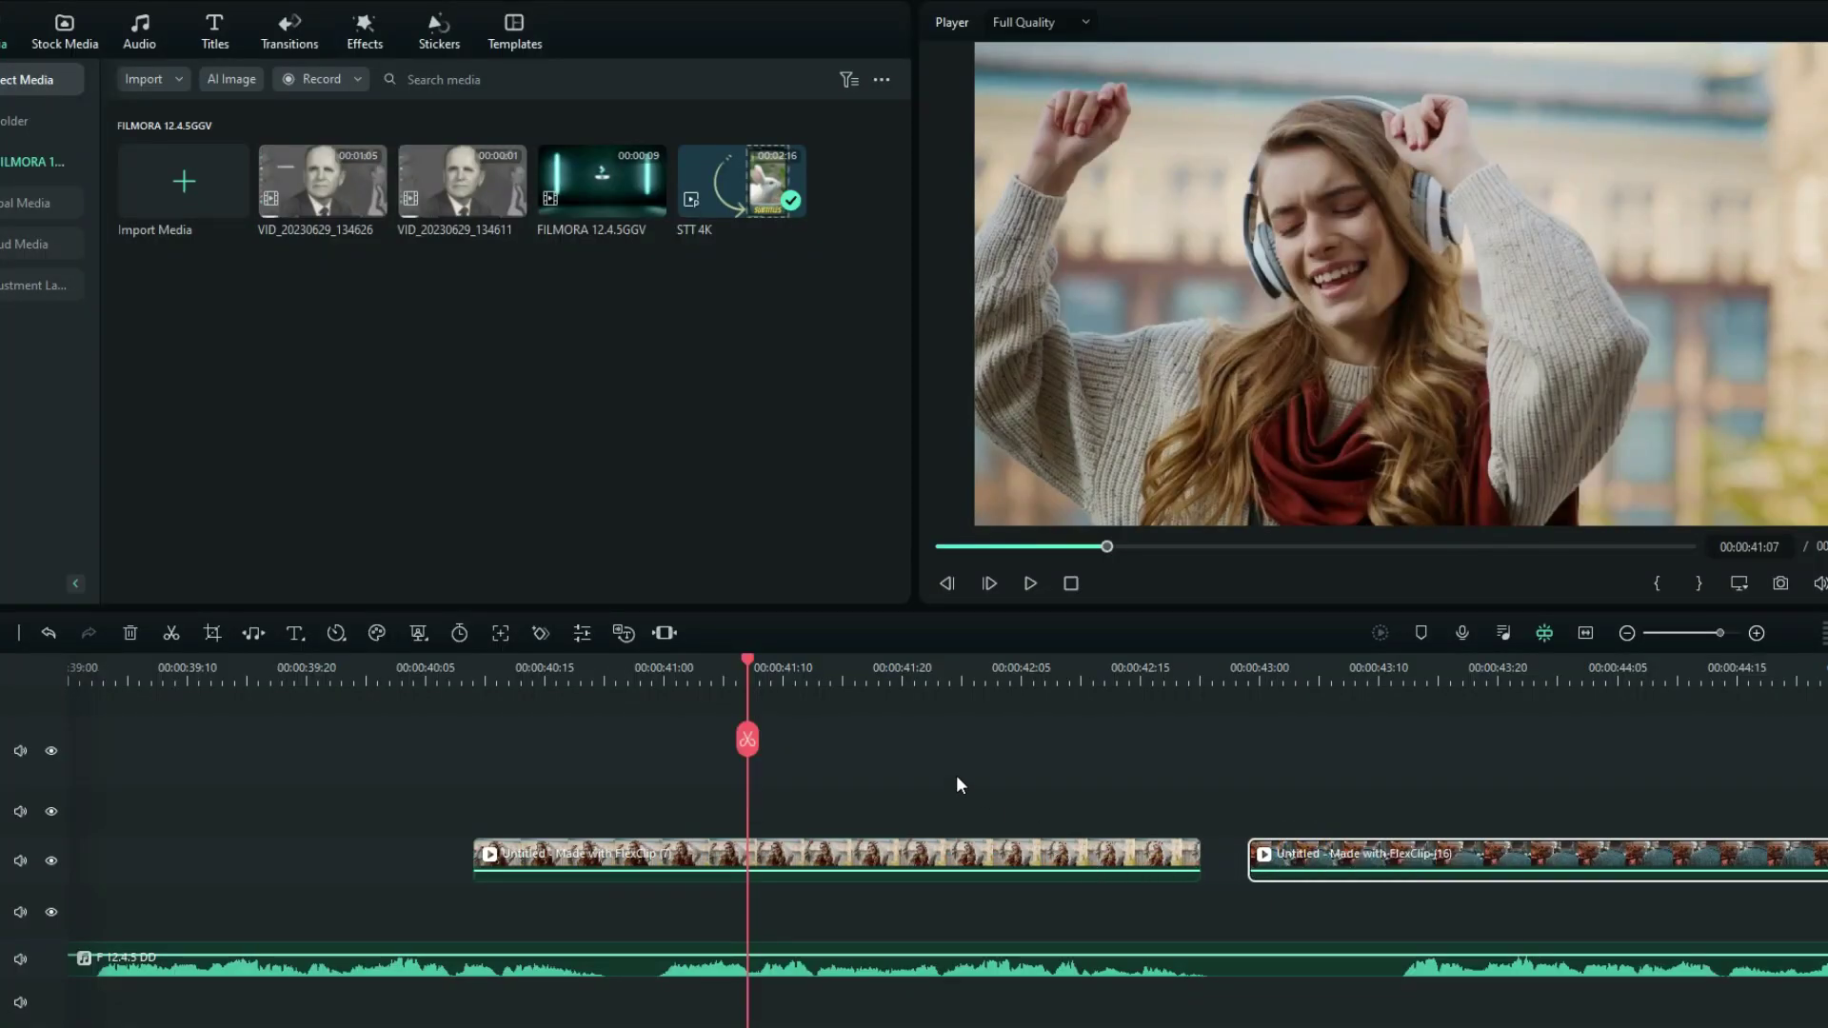
Keyframe FlexClip (7) slightly later to 164.34% scale and Y position -192.61
left_click(889, 855)
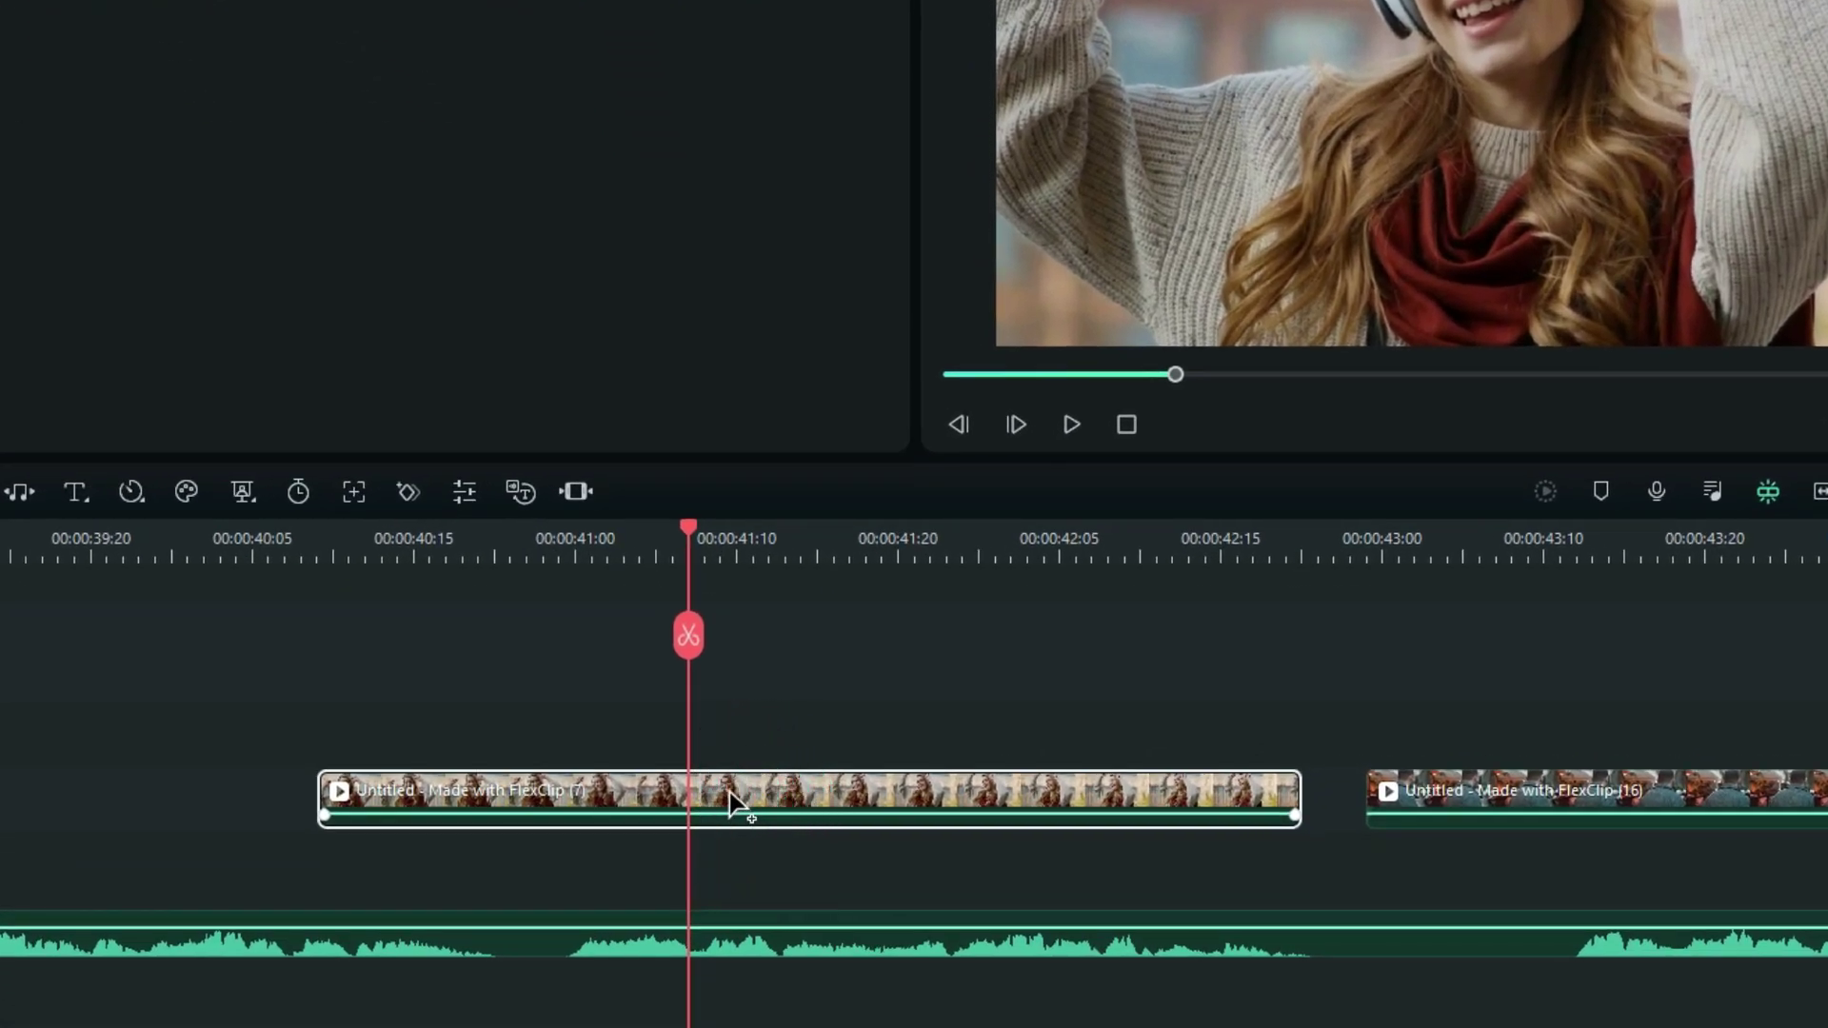
double_click(730, 794)
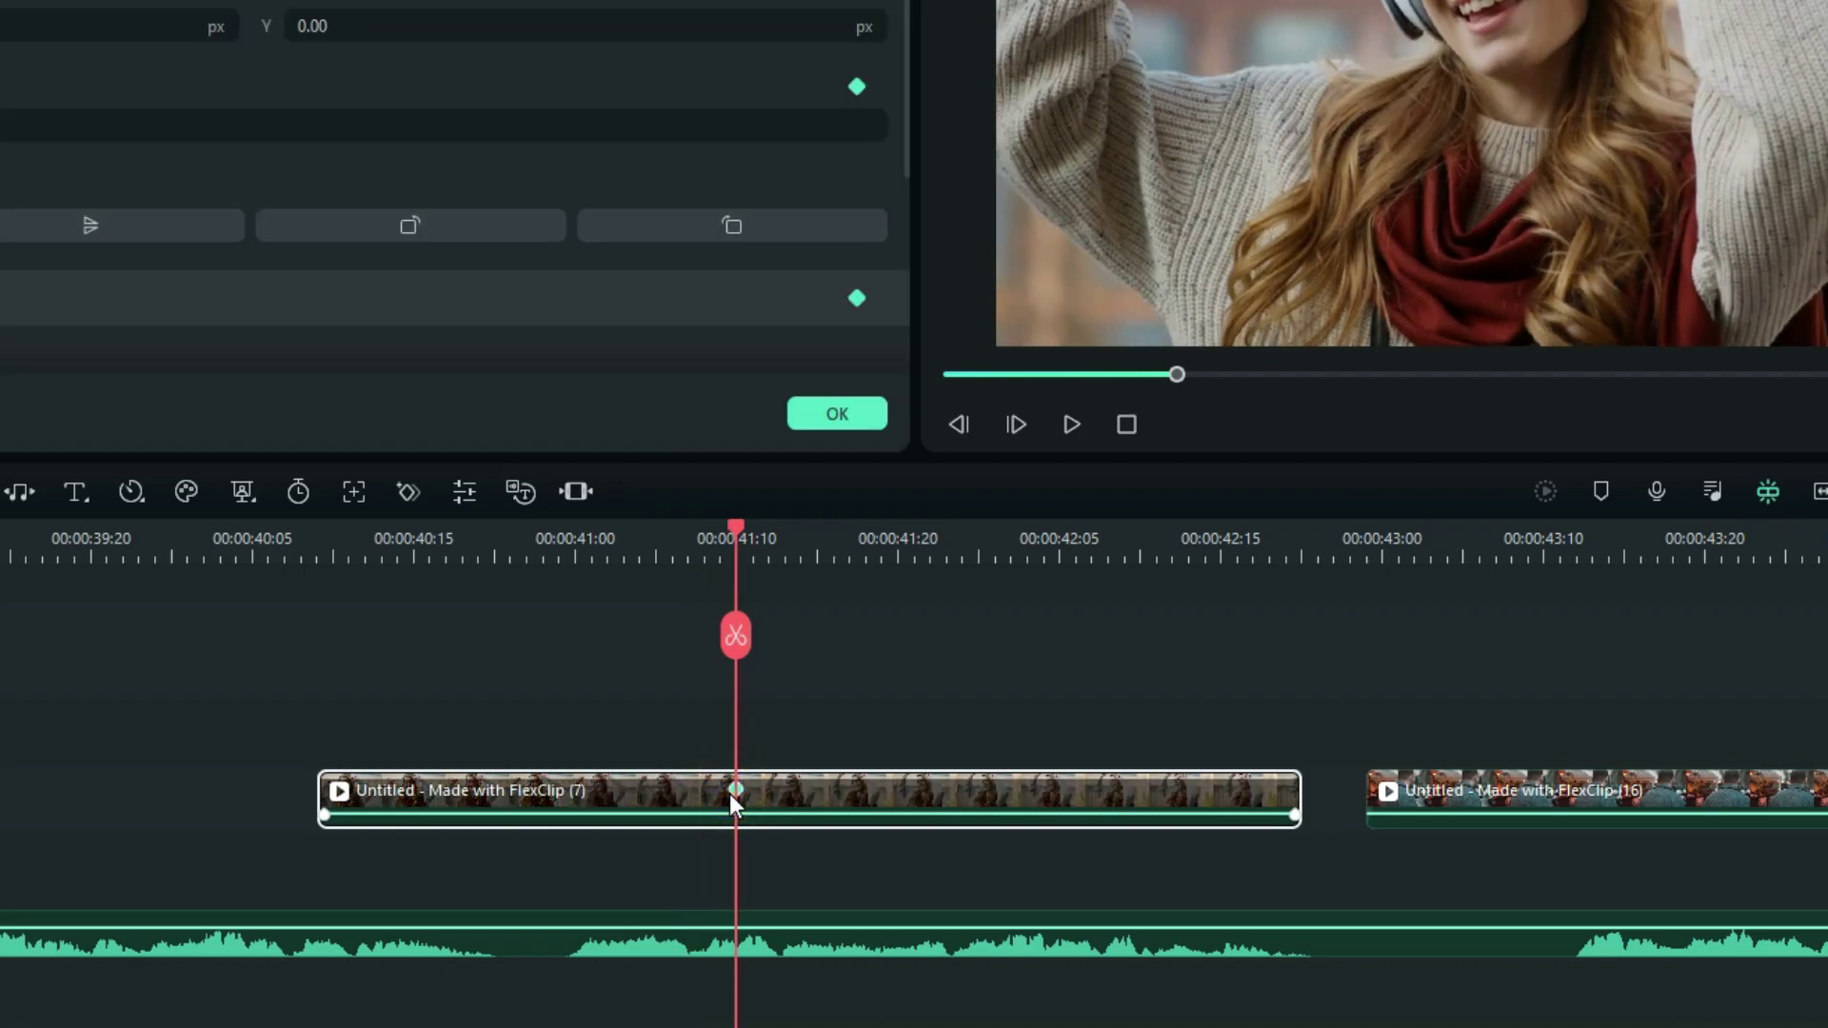
left_click_drag(739, 533, 831, 586)
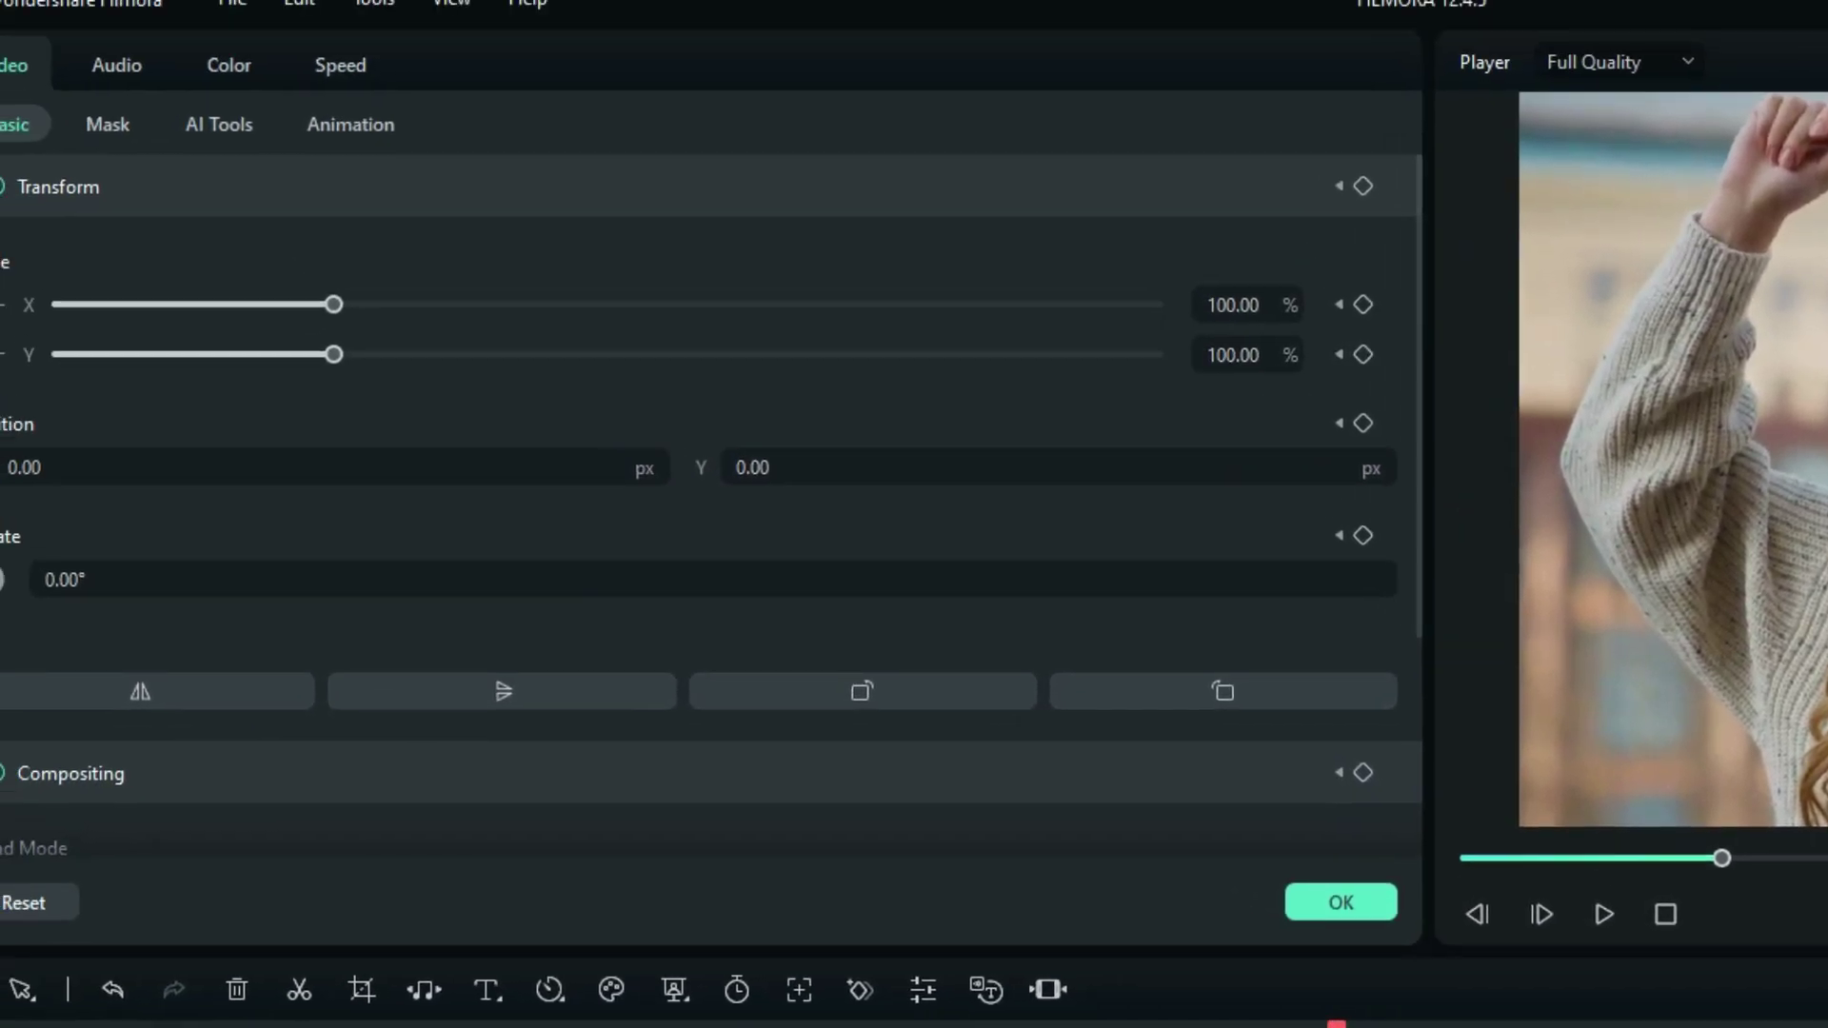
left_click_drag(332, 305, 510, 339)
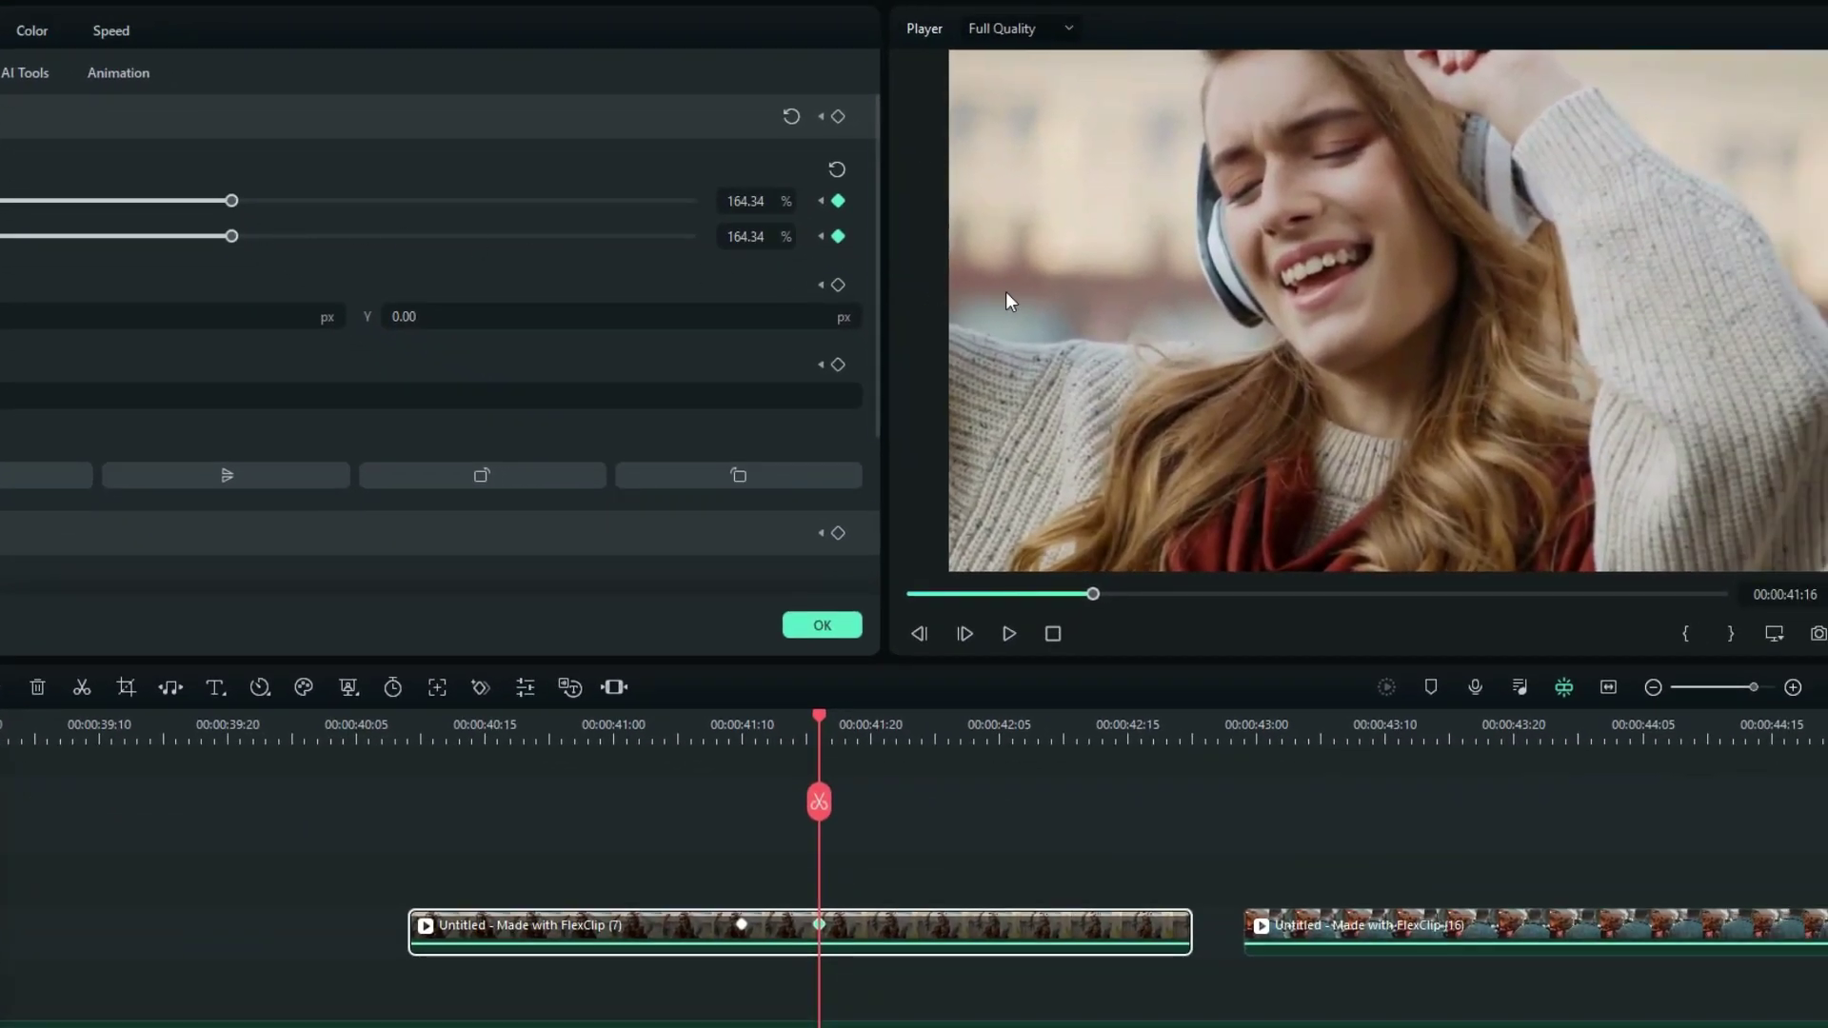
left_click_drag(1120, 266, 1204, 357)
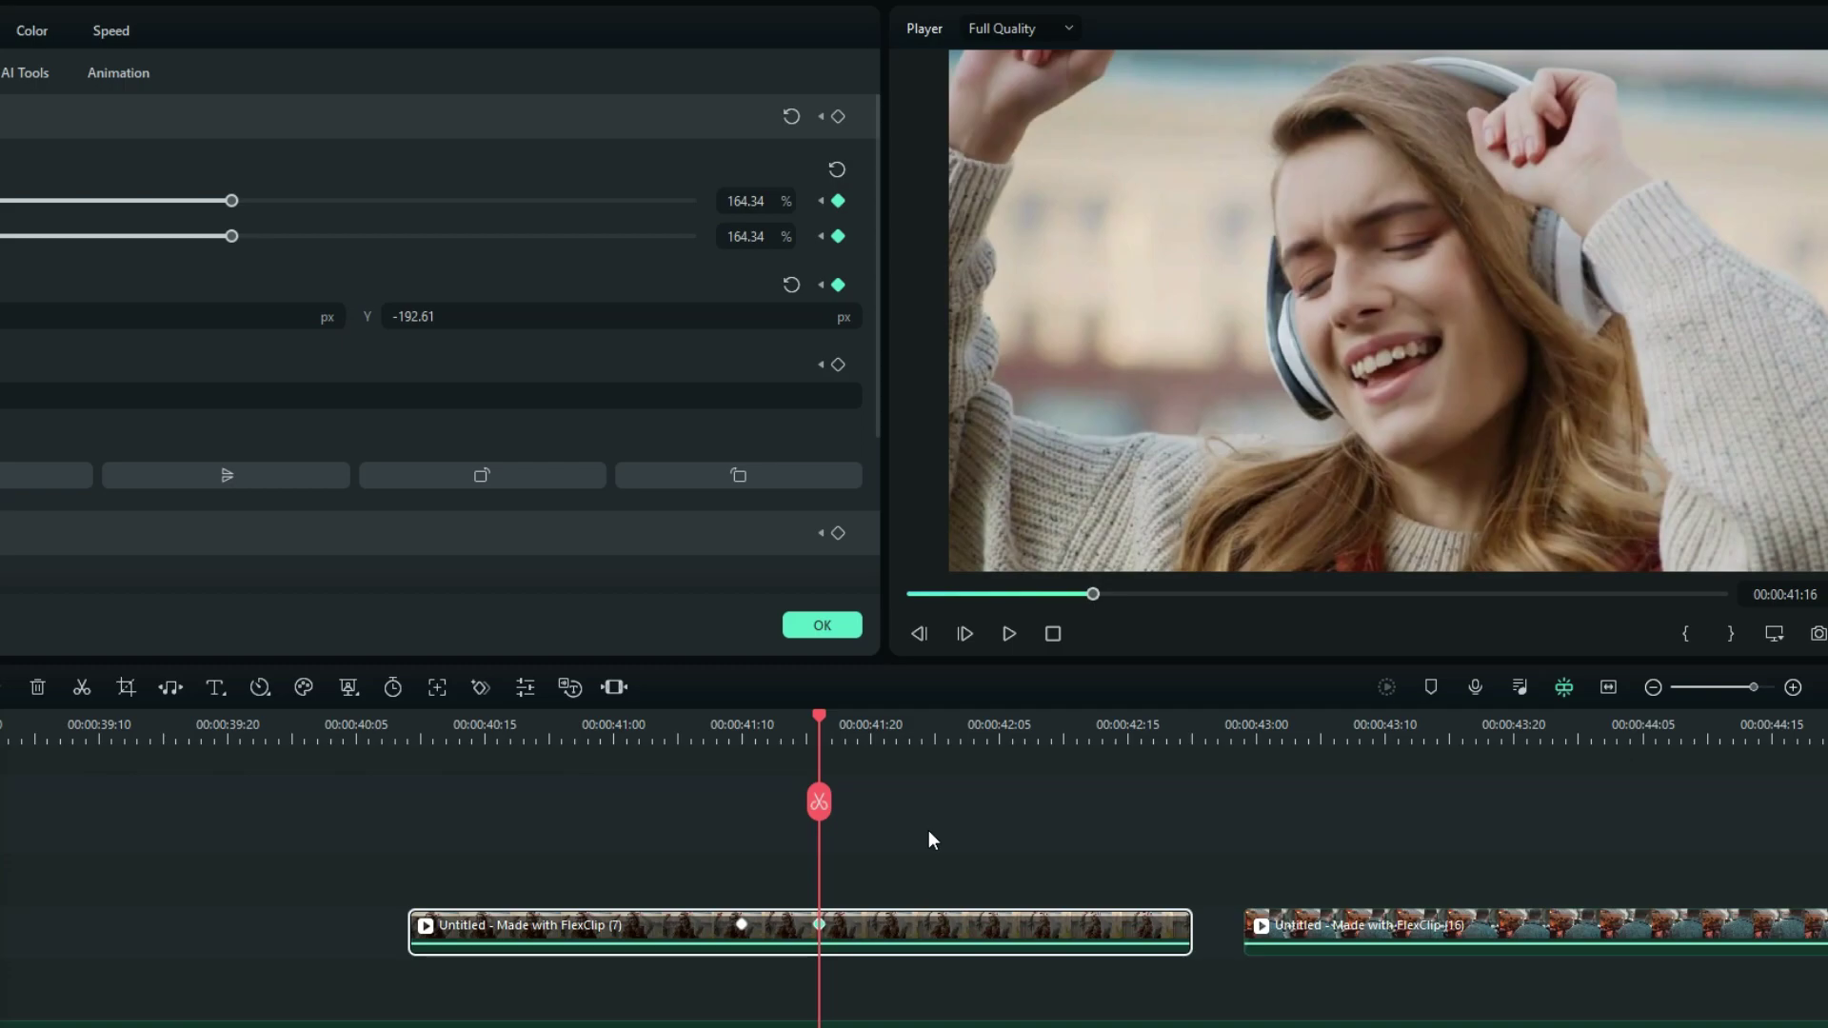
Copy a single FlexClip (7) keyframe and paste it onto FlexClip (16)
right_click(817, 931)
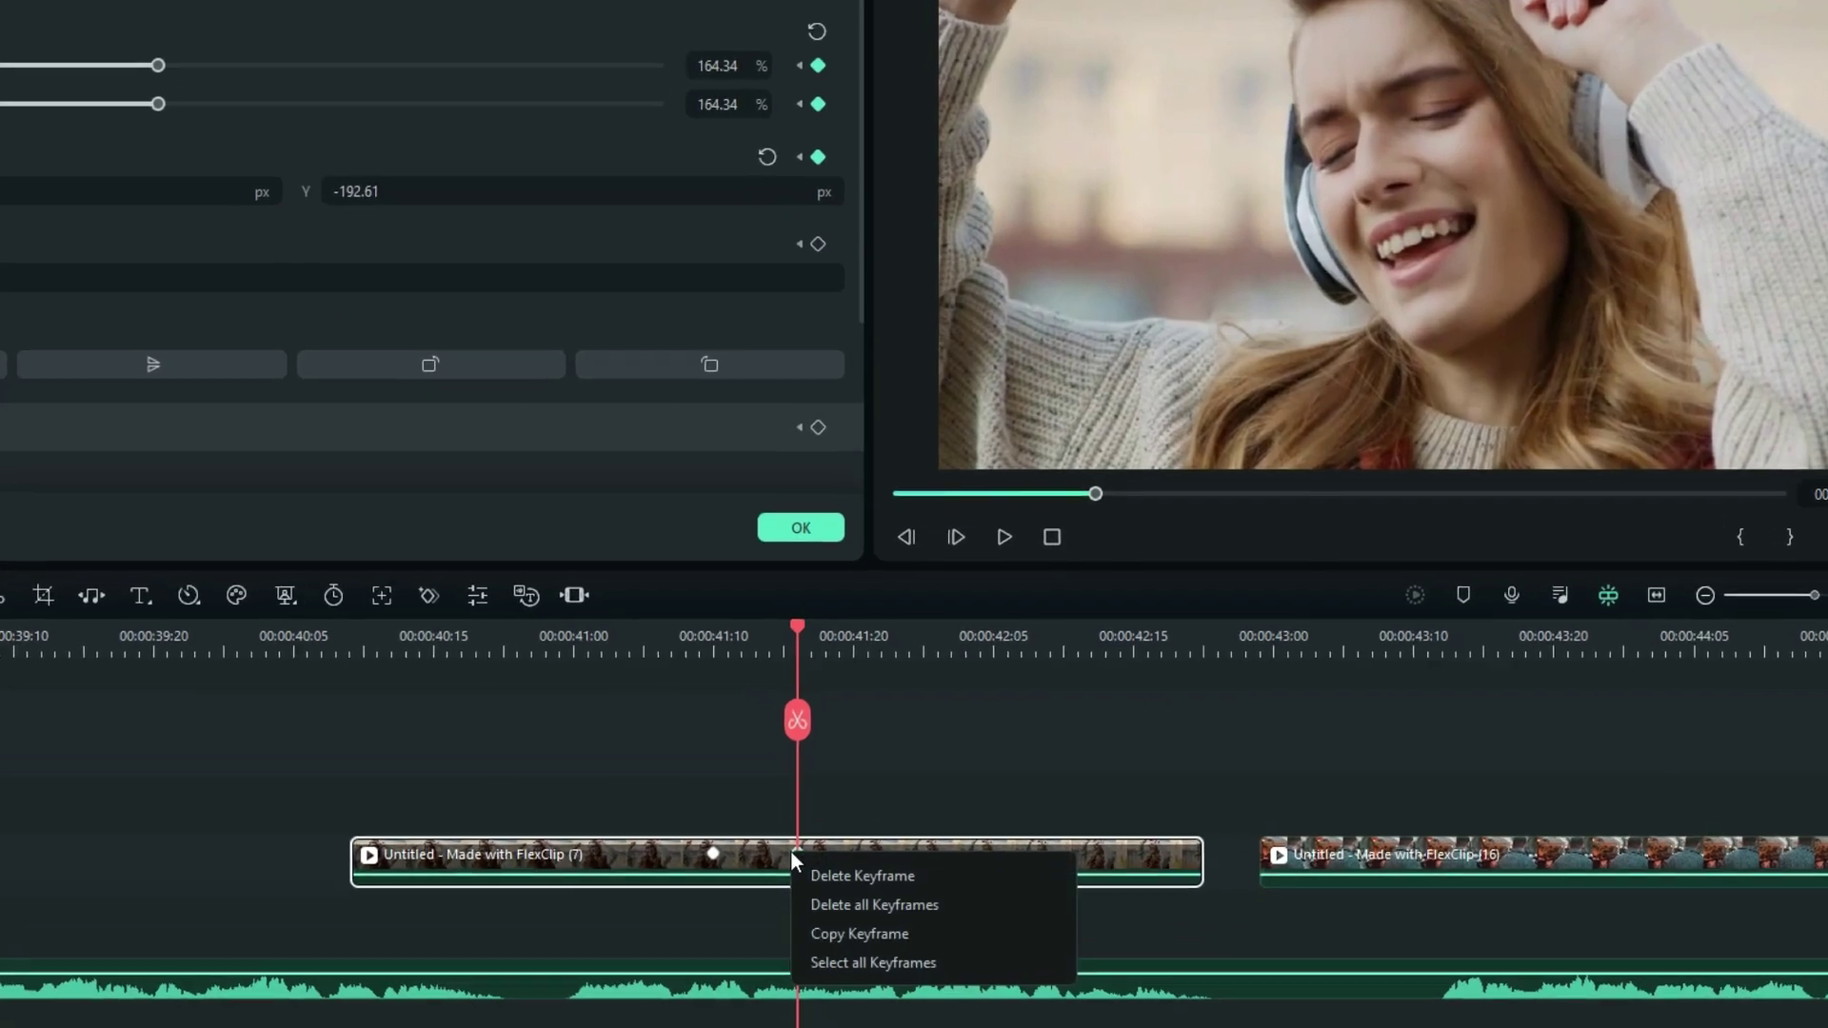
left_click(851, 1003)
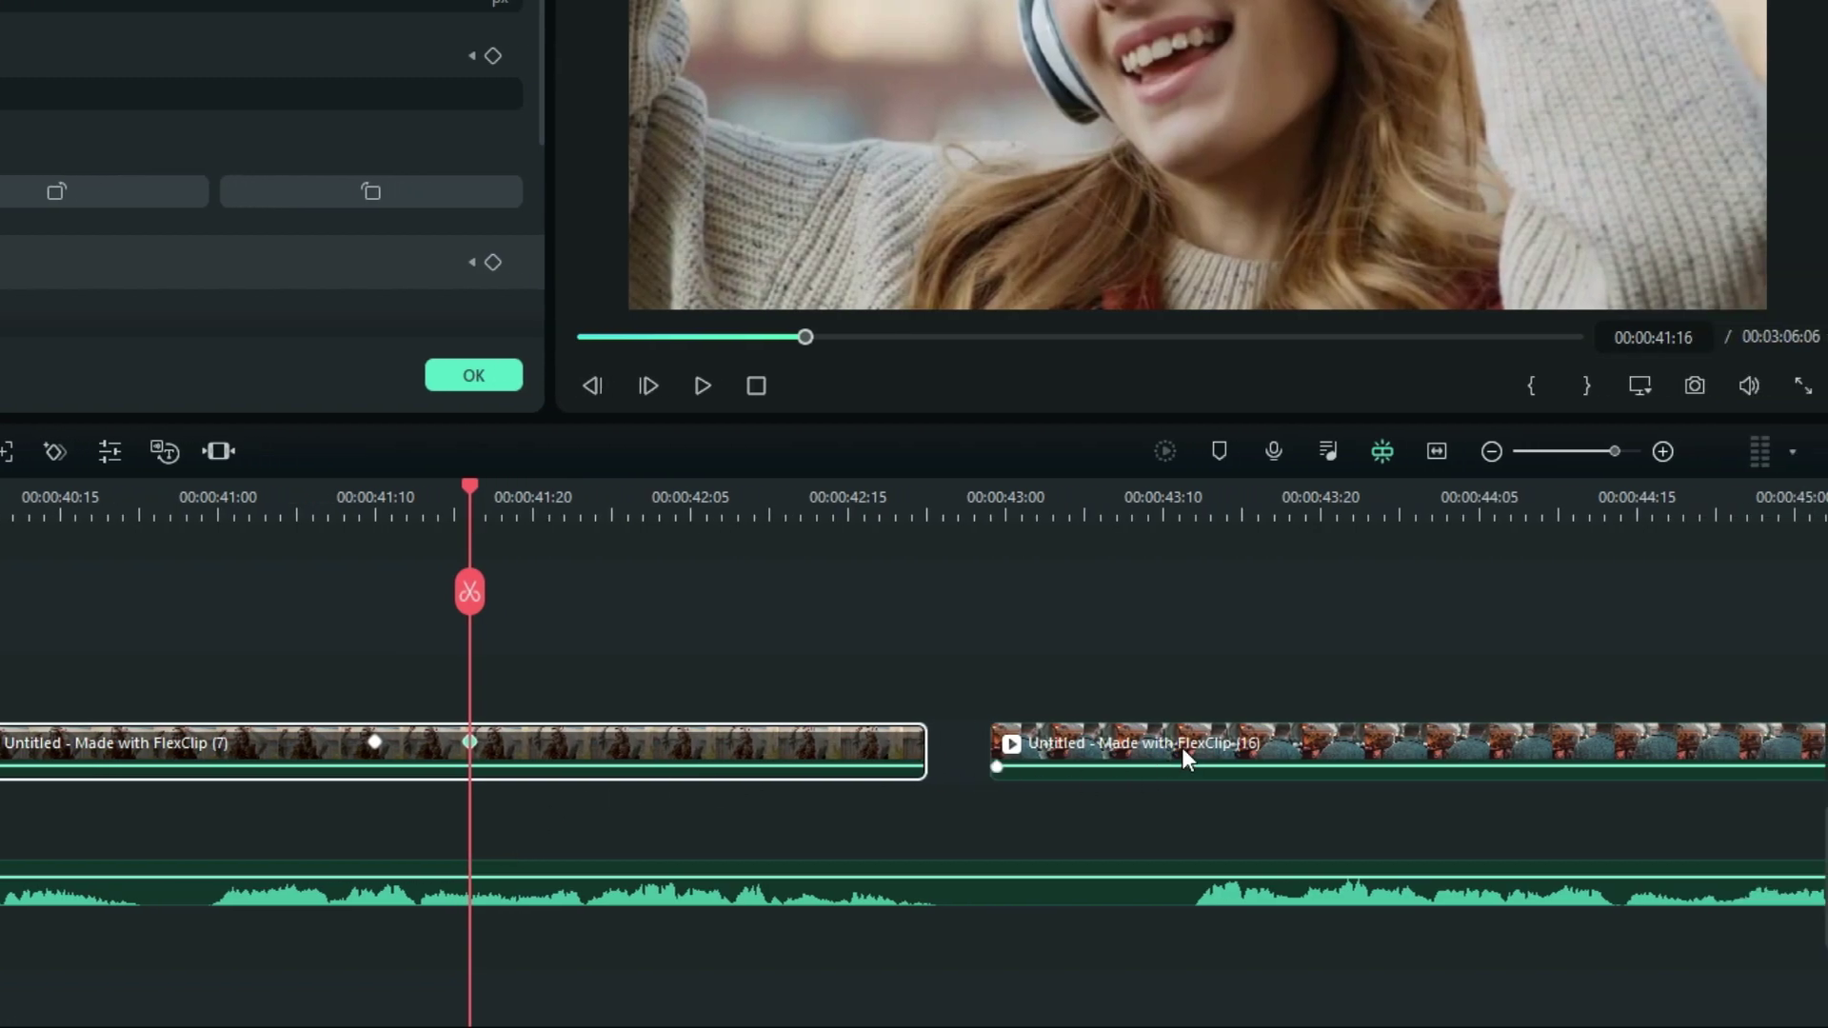
mouse_move(1463, 504)
left_mouse_down()
mouse_move(1665, 496)
mouse_move(1491, 496)
left_mouse_up()
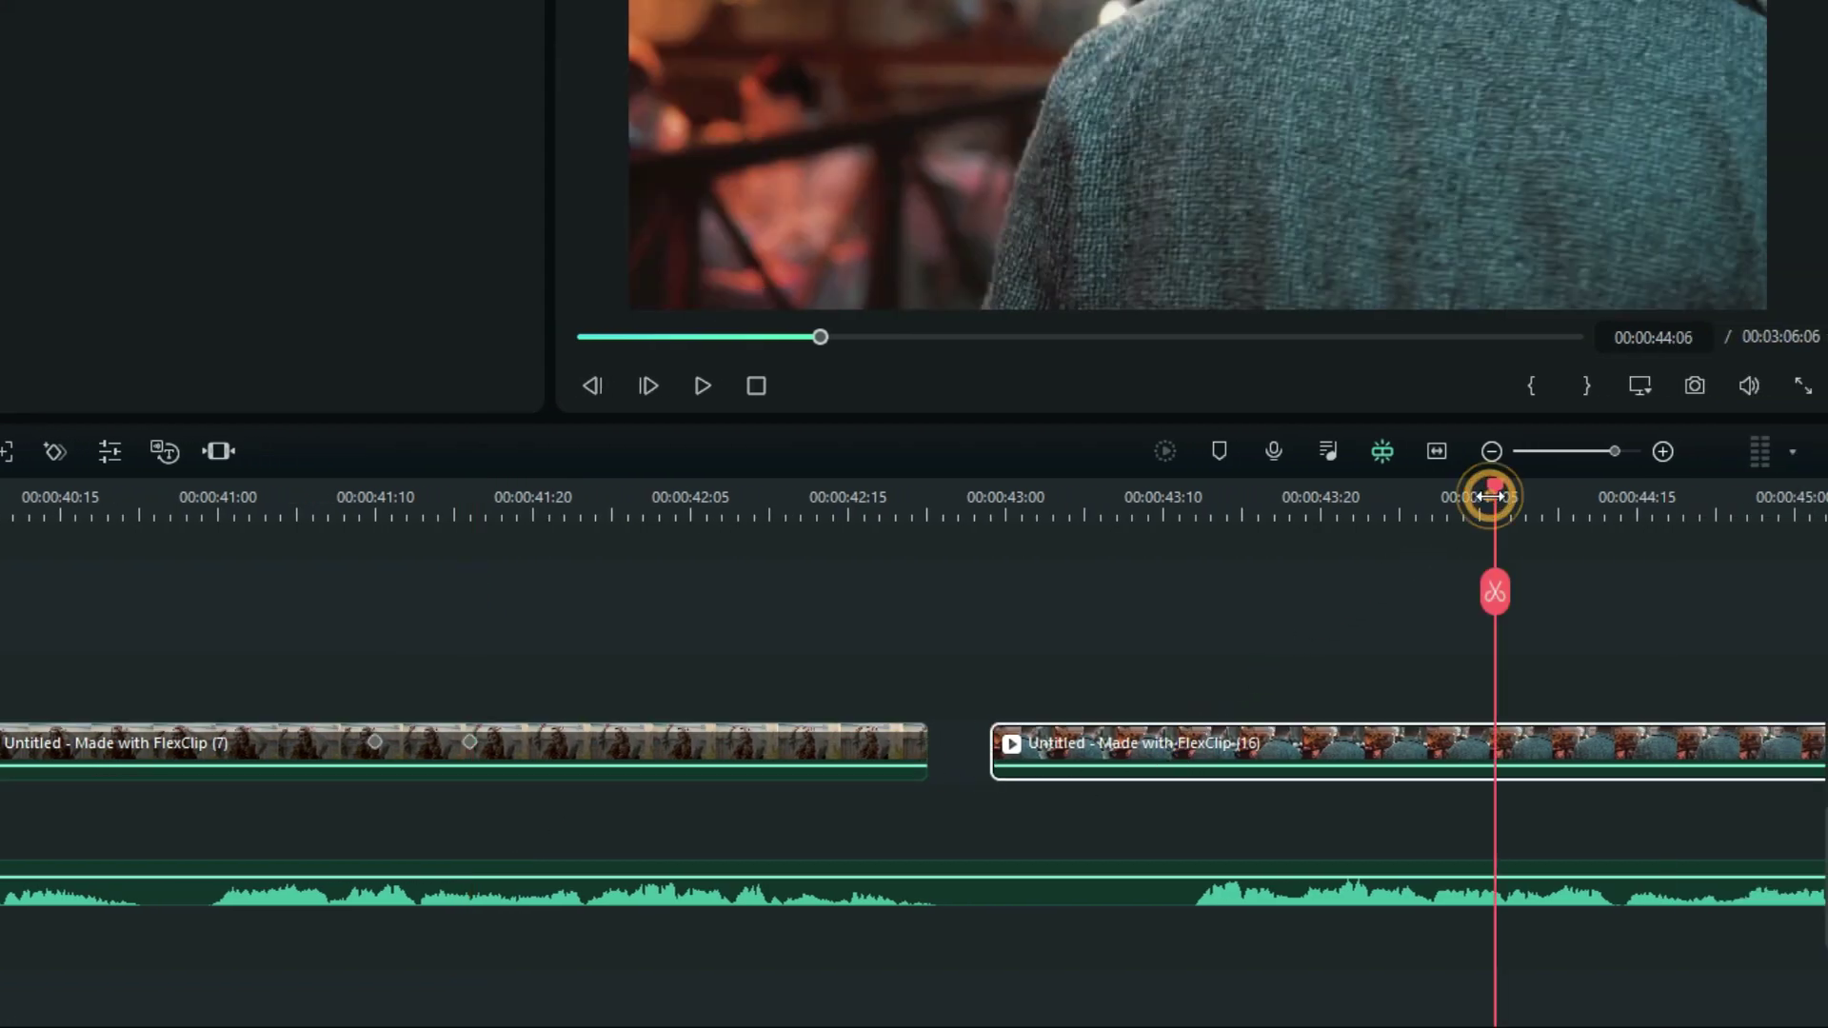
right_click(1497, 742)
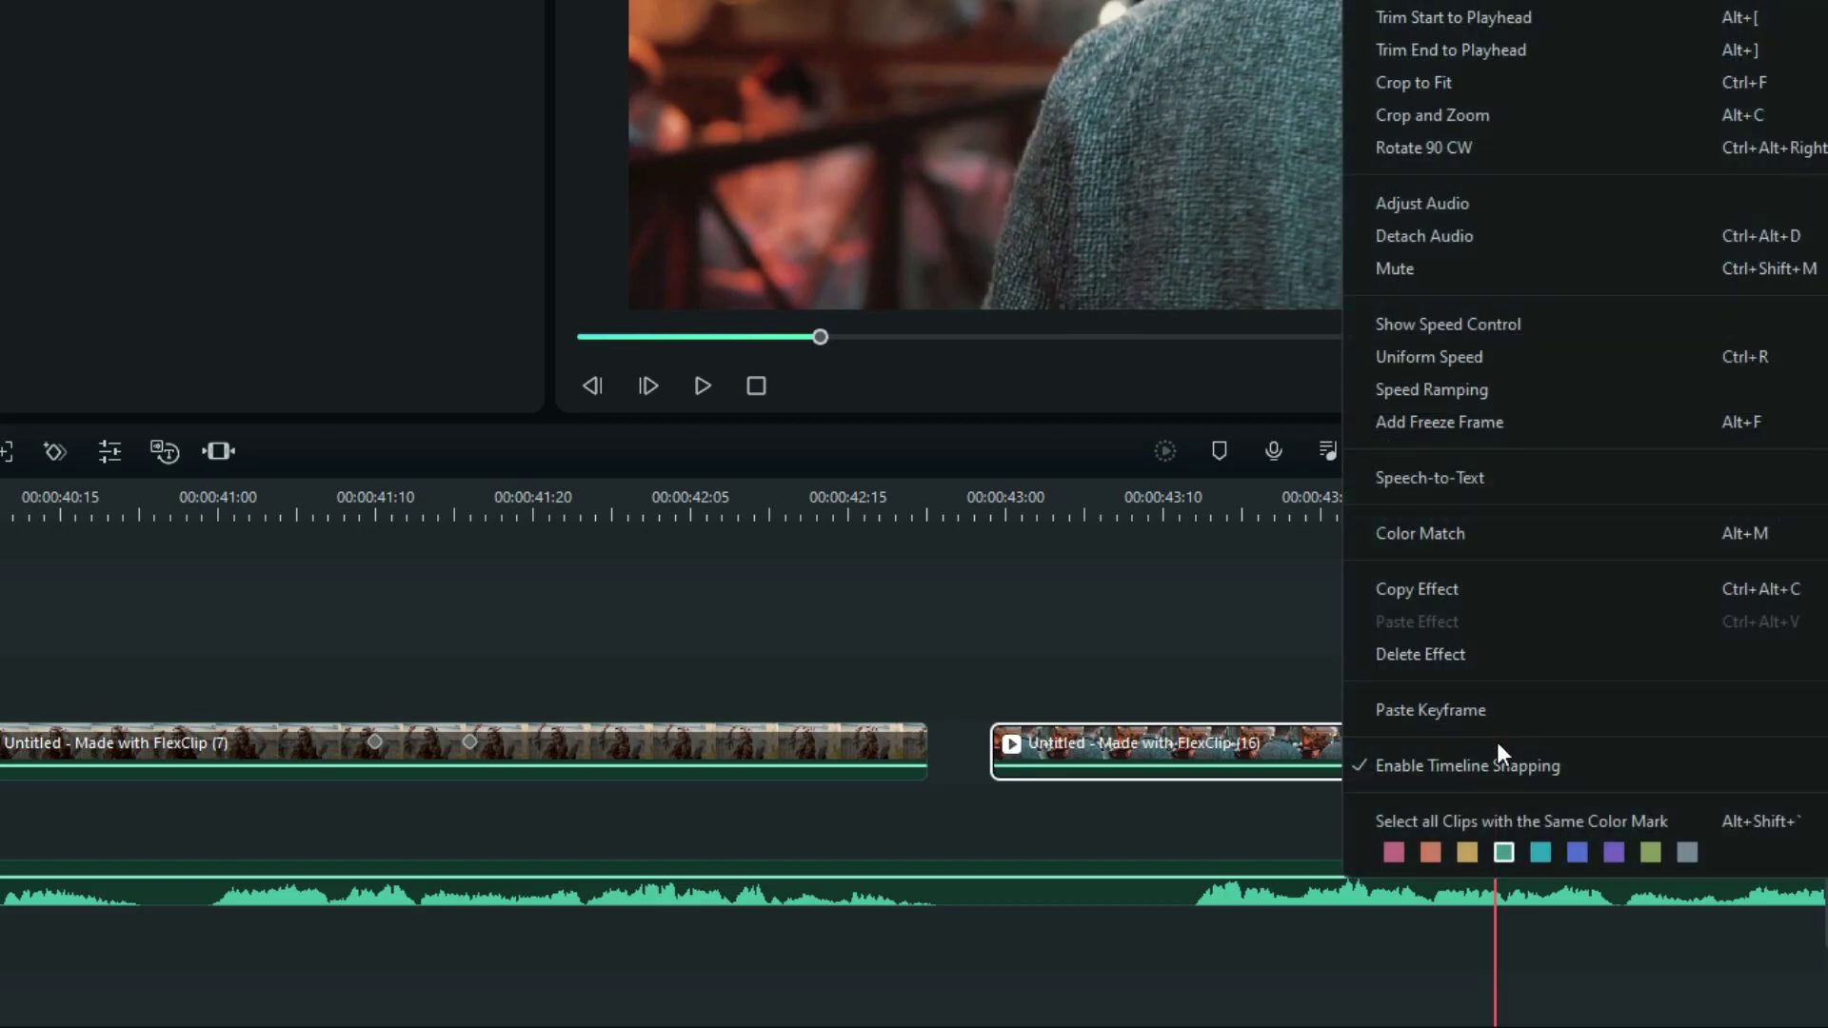
left_click(1422, 716)
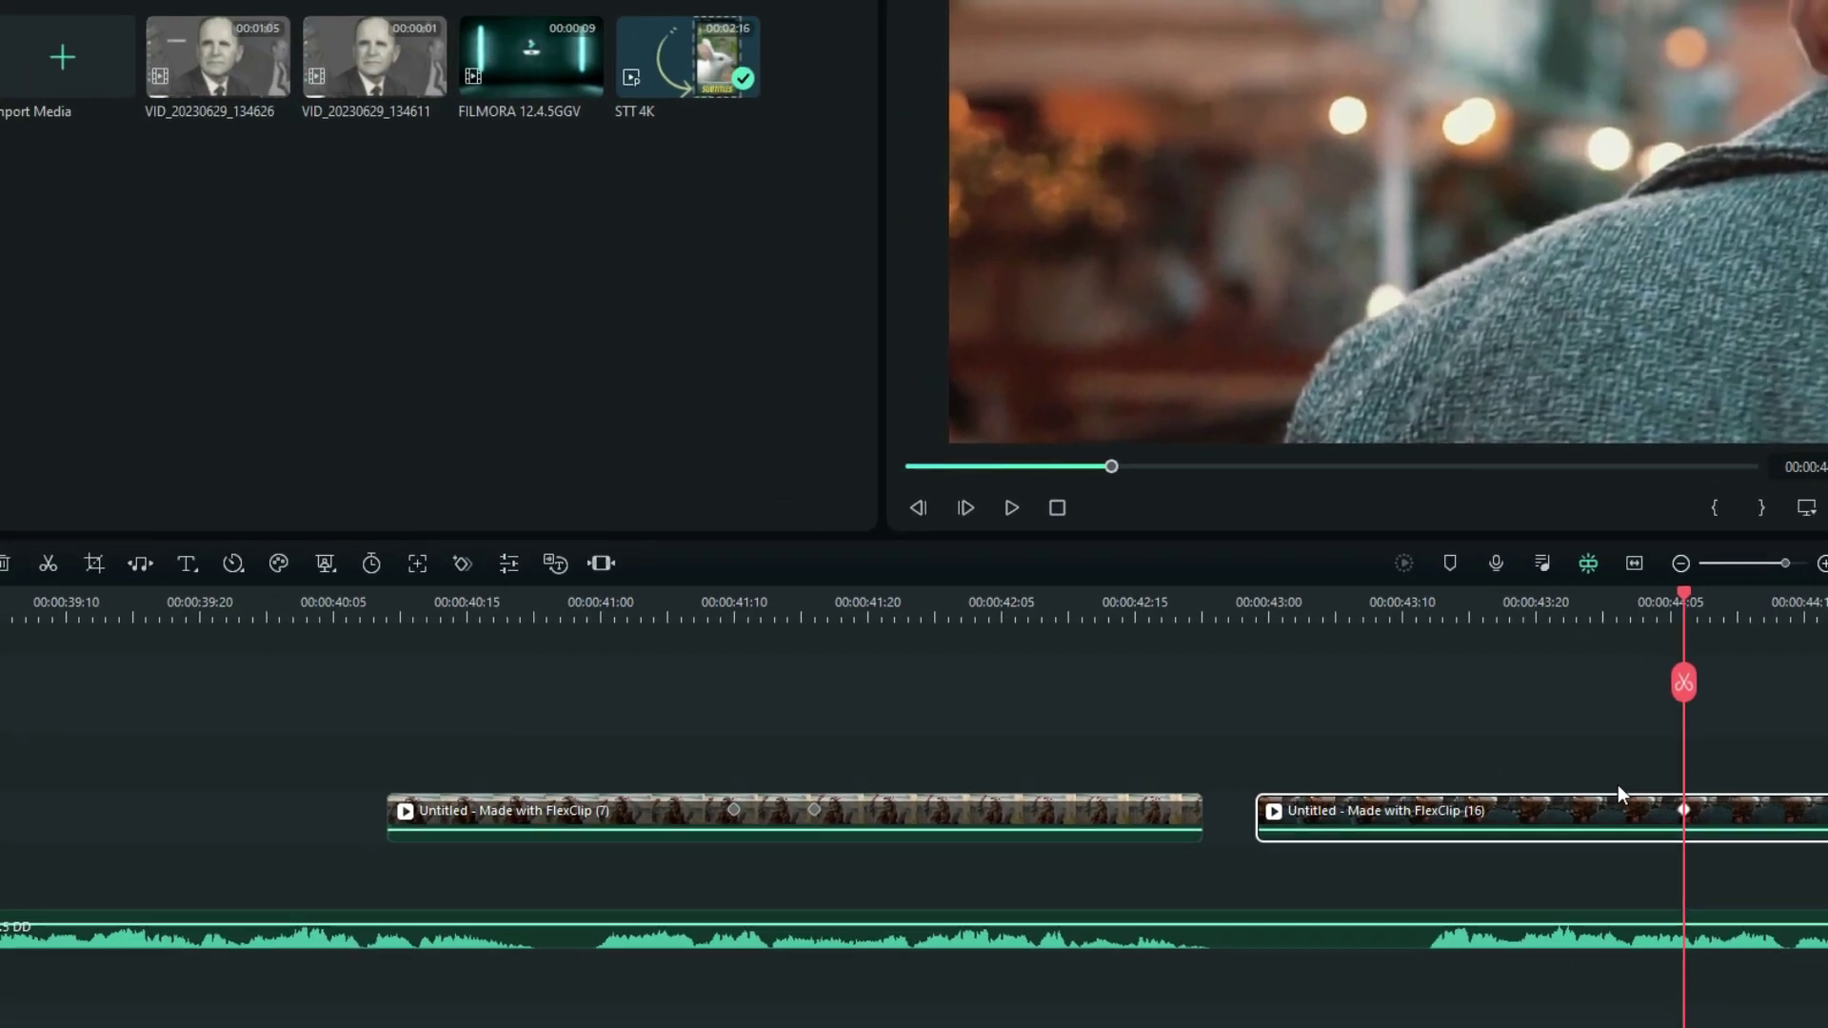
Copy both FlexClip (7) keyframes together and paste them onto FlexClip (16)
left_click(907, 807)
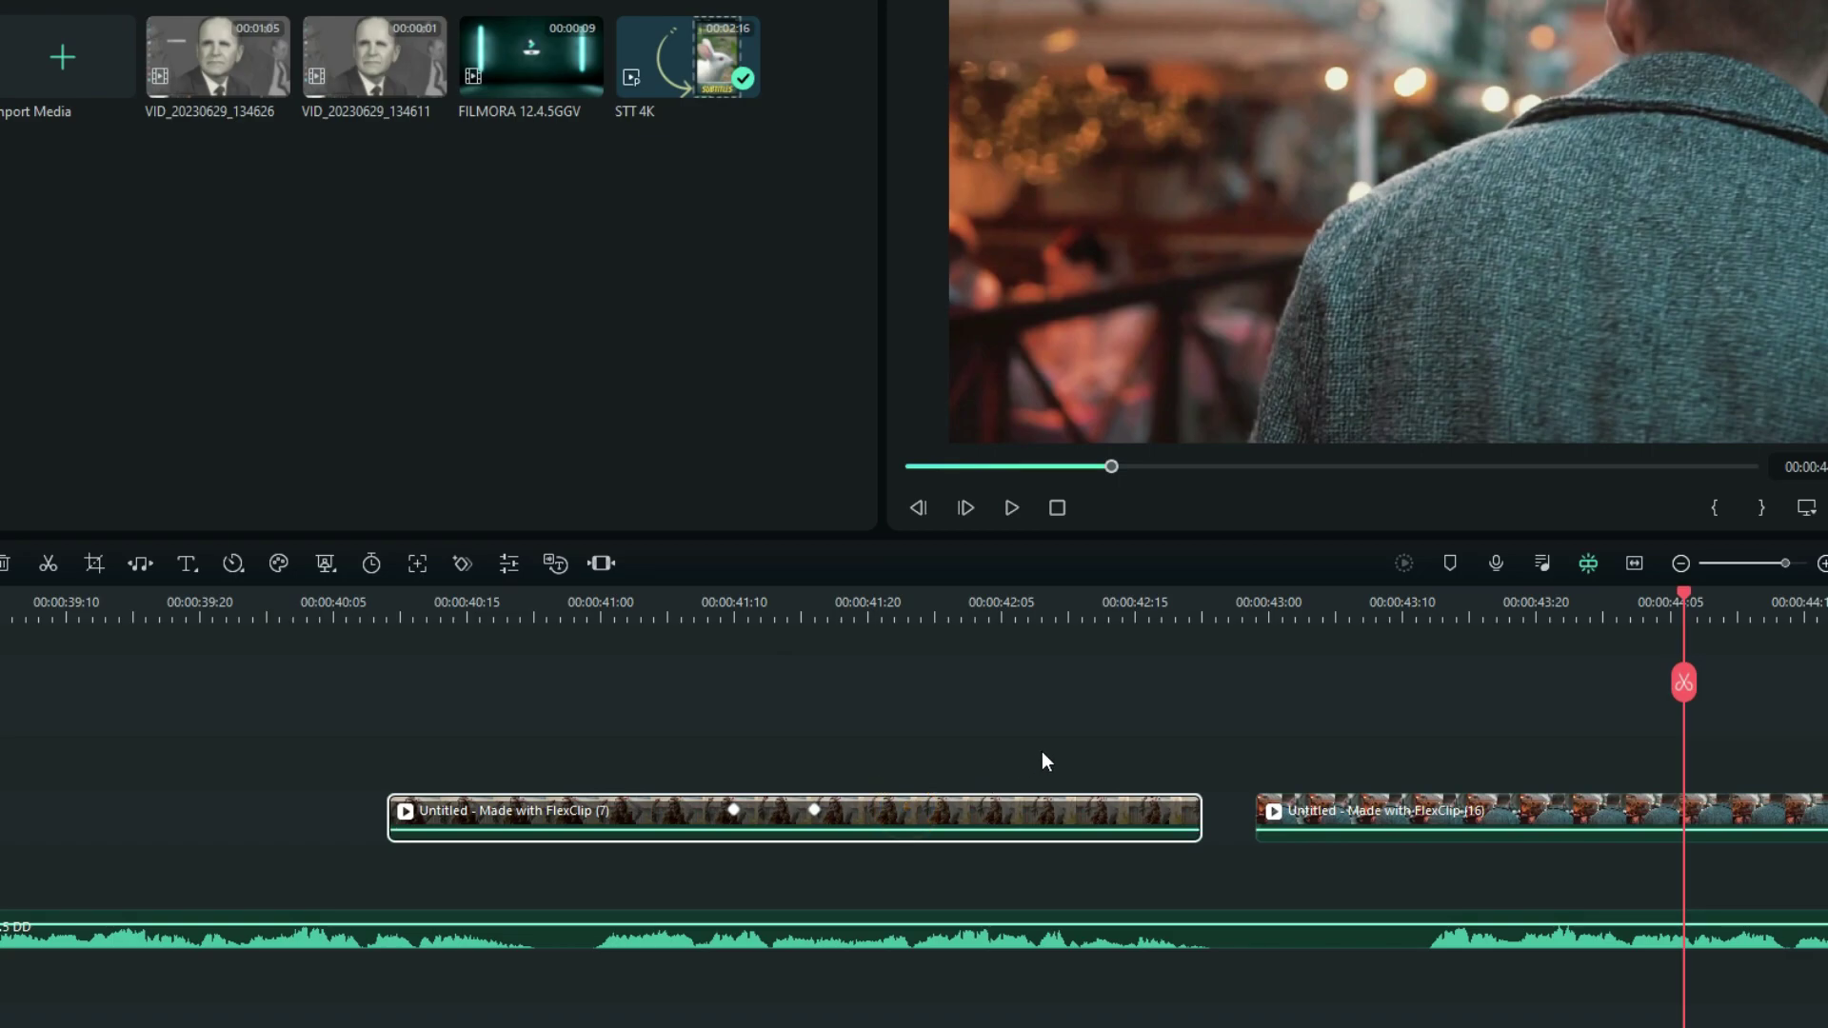
left_click_drag(667, 733, 960, 893)
mouse_move(881, 821)
left_click(733, 812)
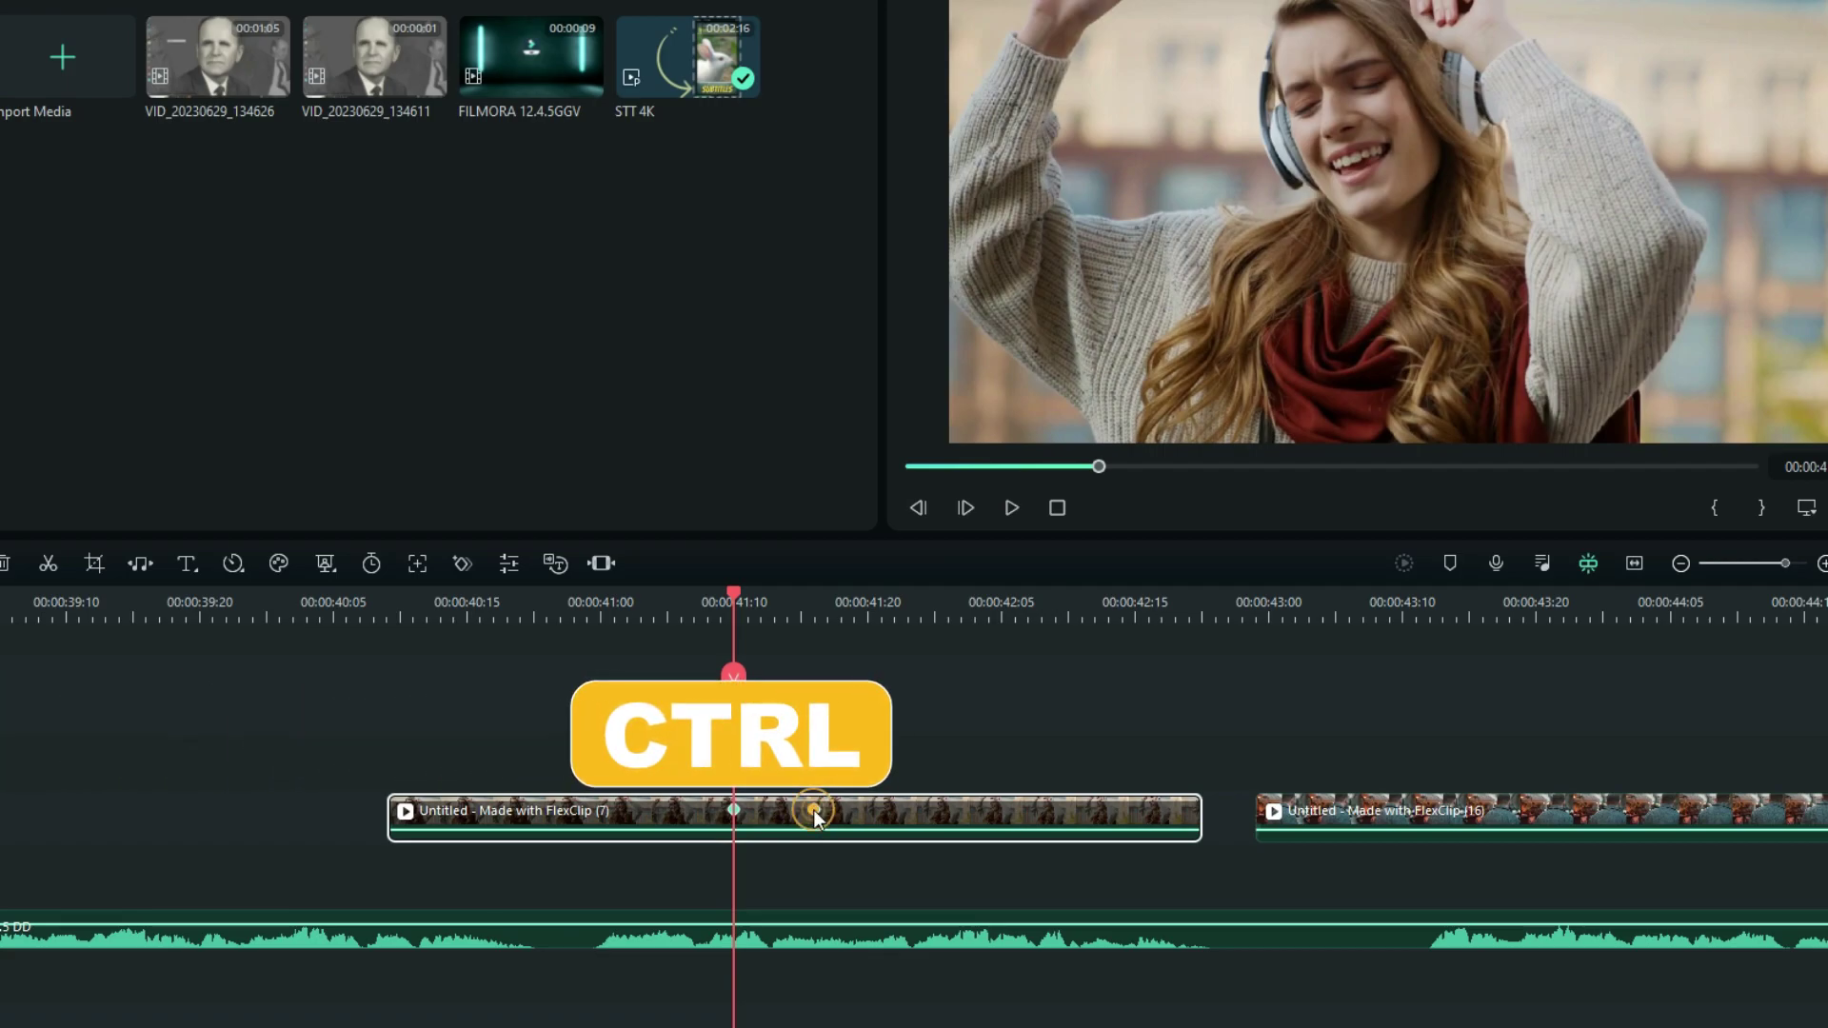
left_click(815, 815, "ctrl")
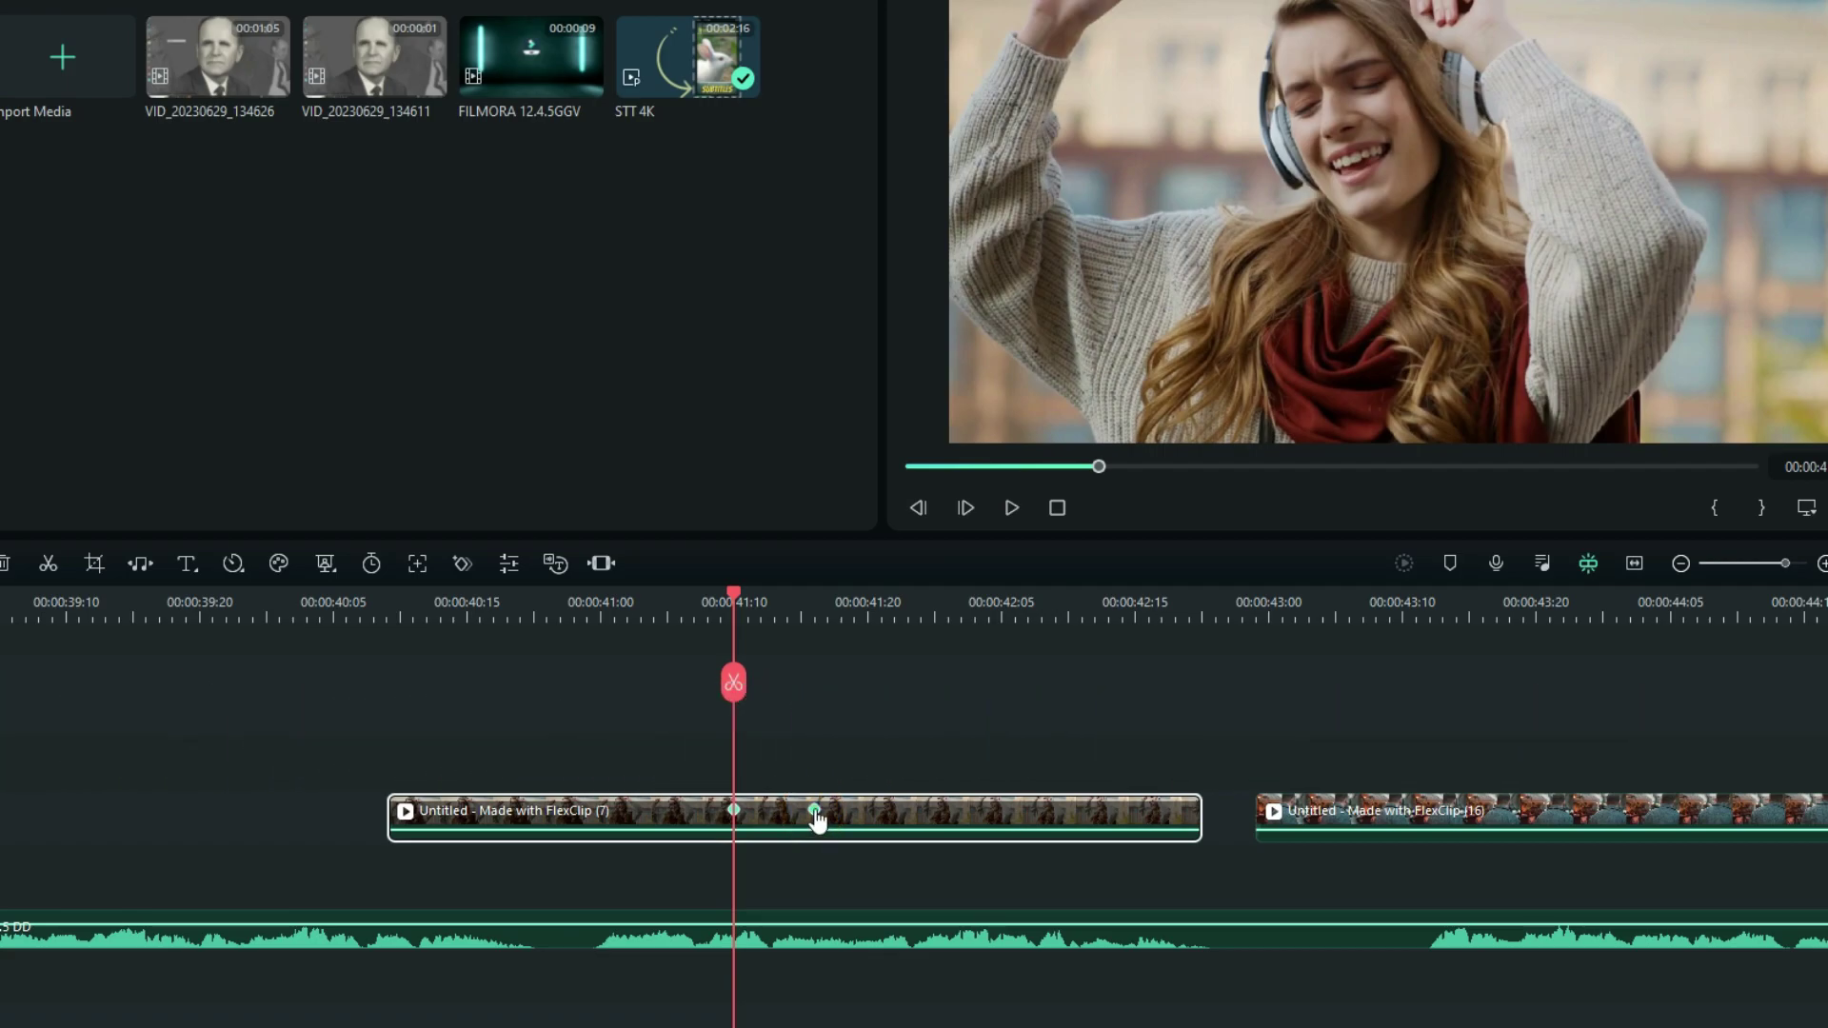
right_click(816, 812)
left_click(851, 880)
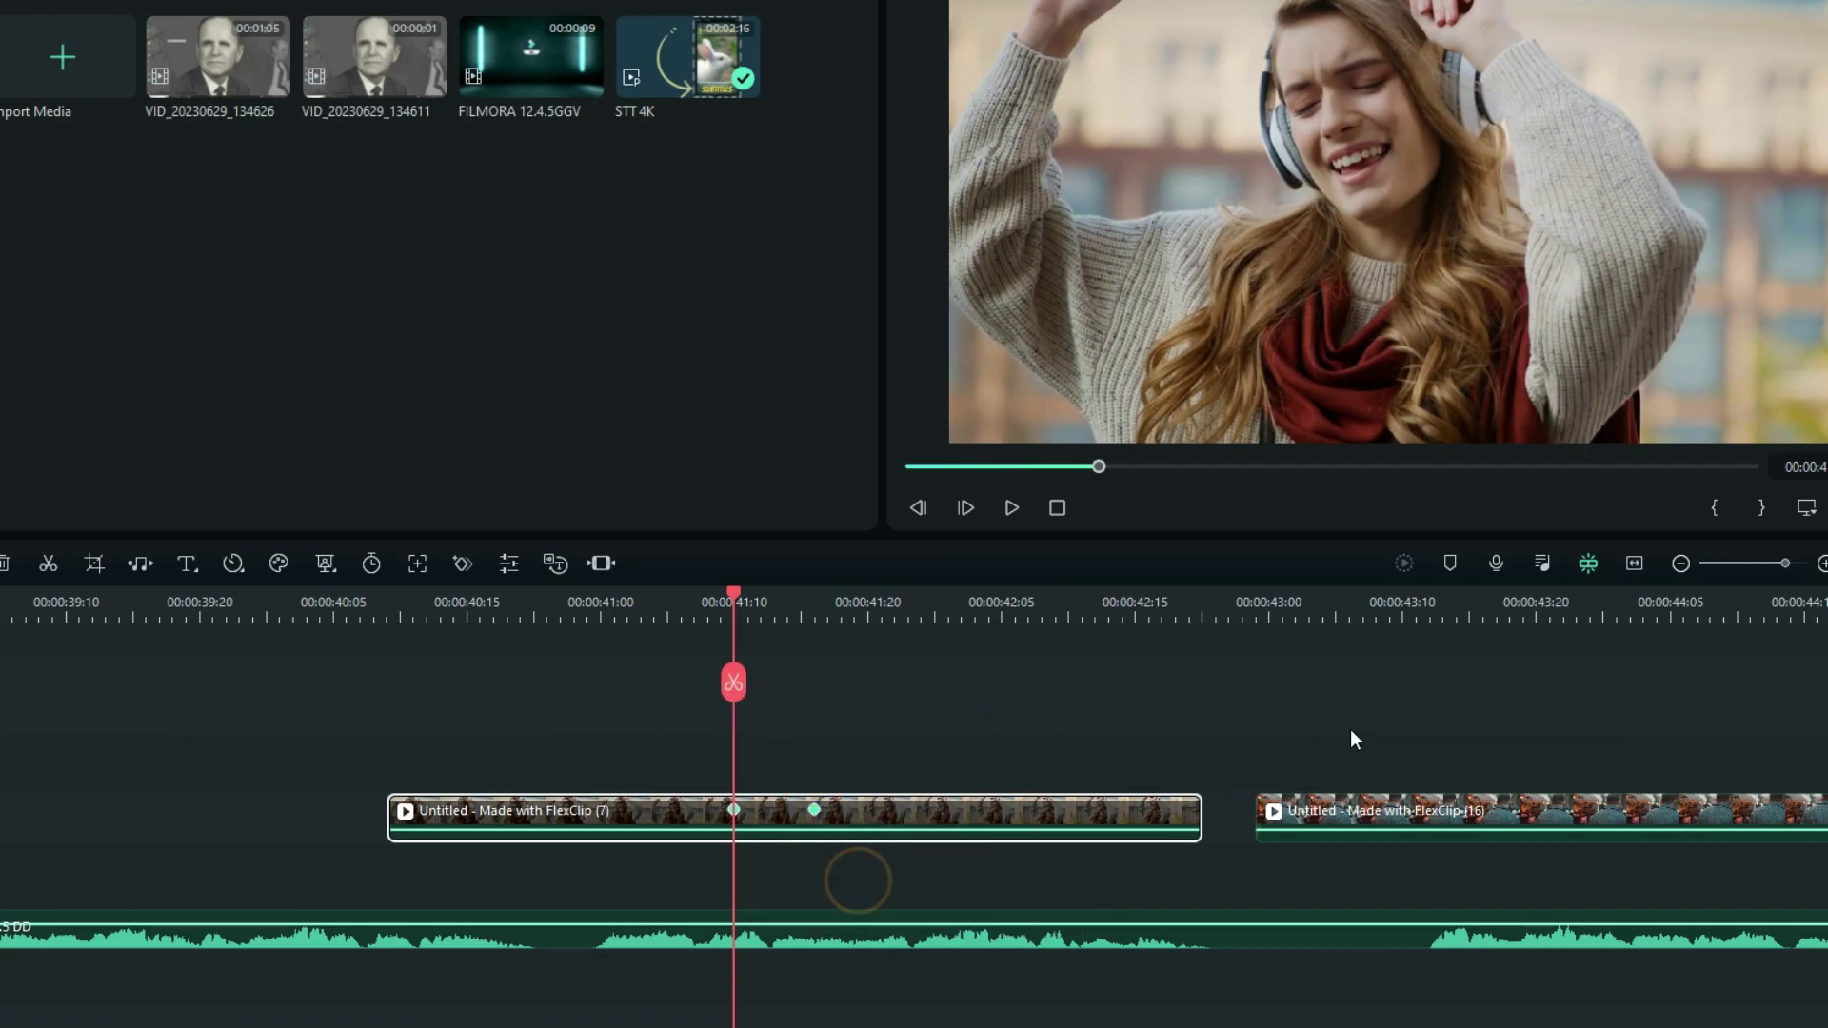
left_click(1578, 609)
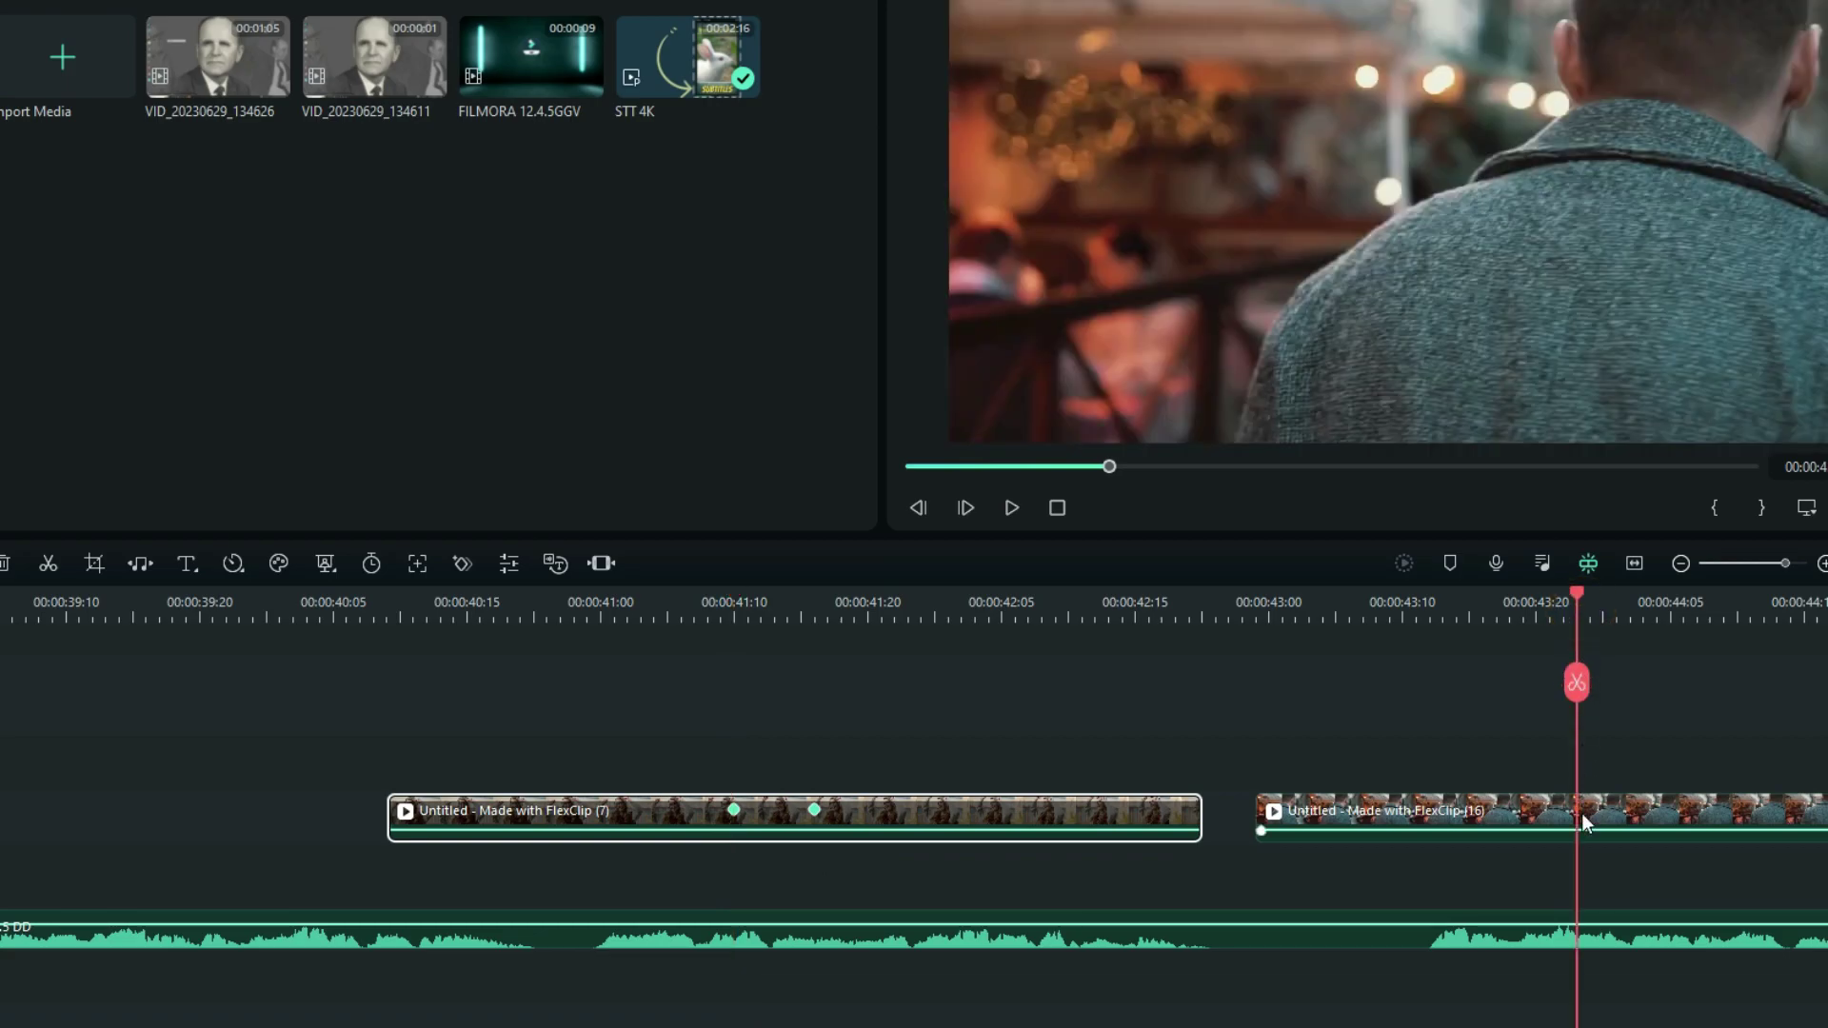
right_click(1581, 813)
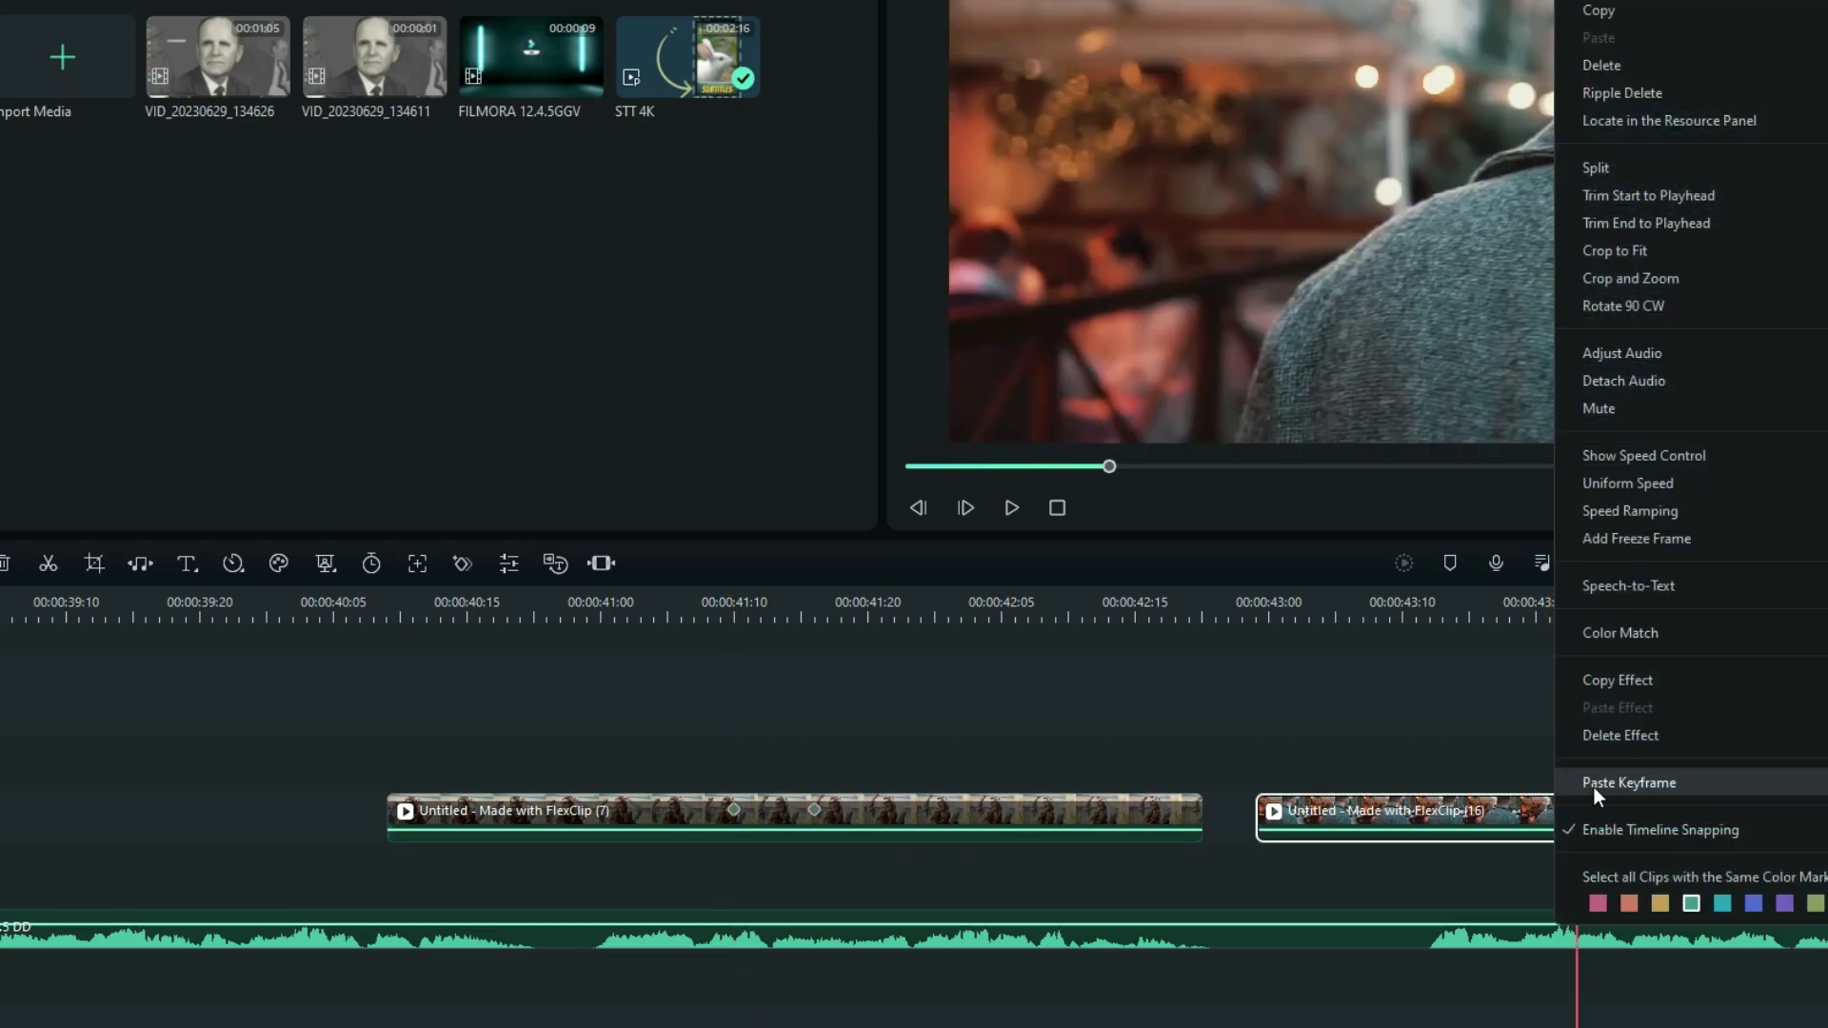
left_click(1592, 782)
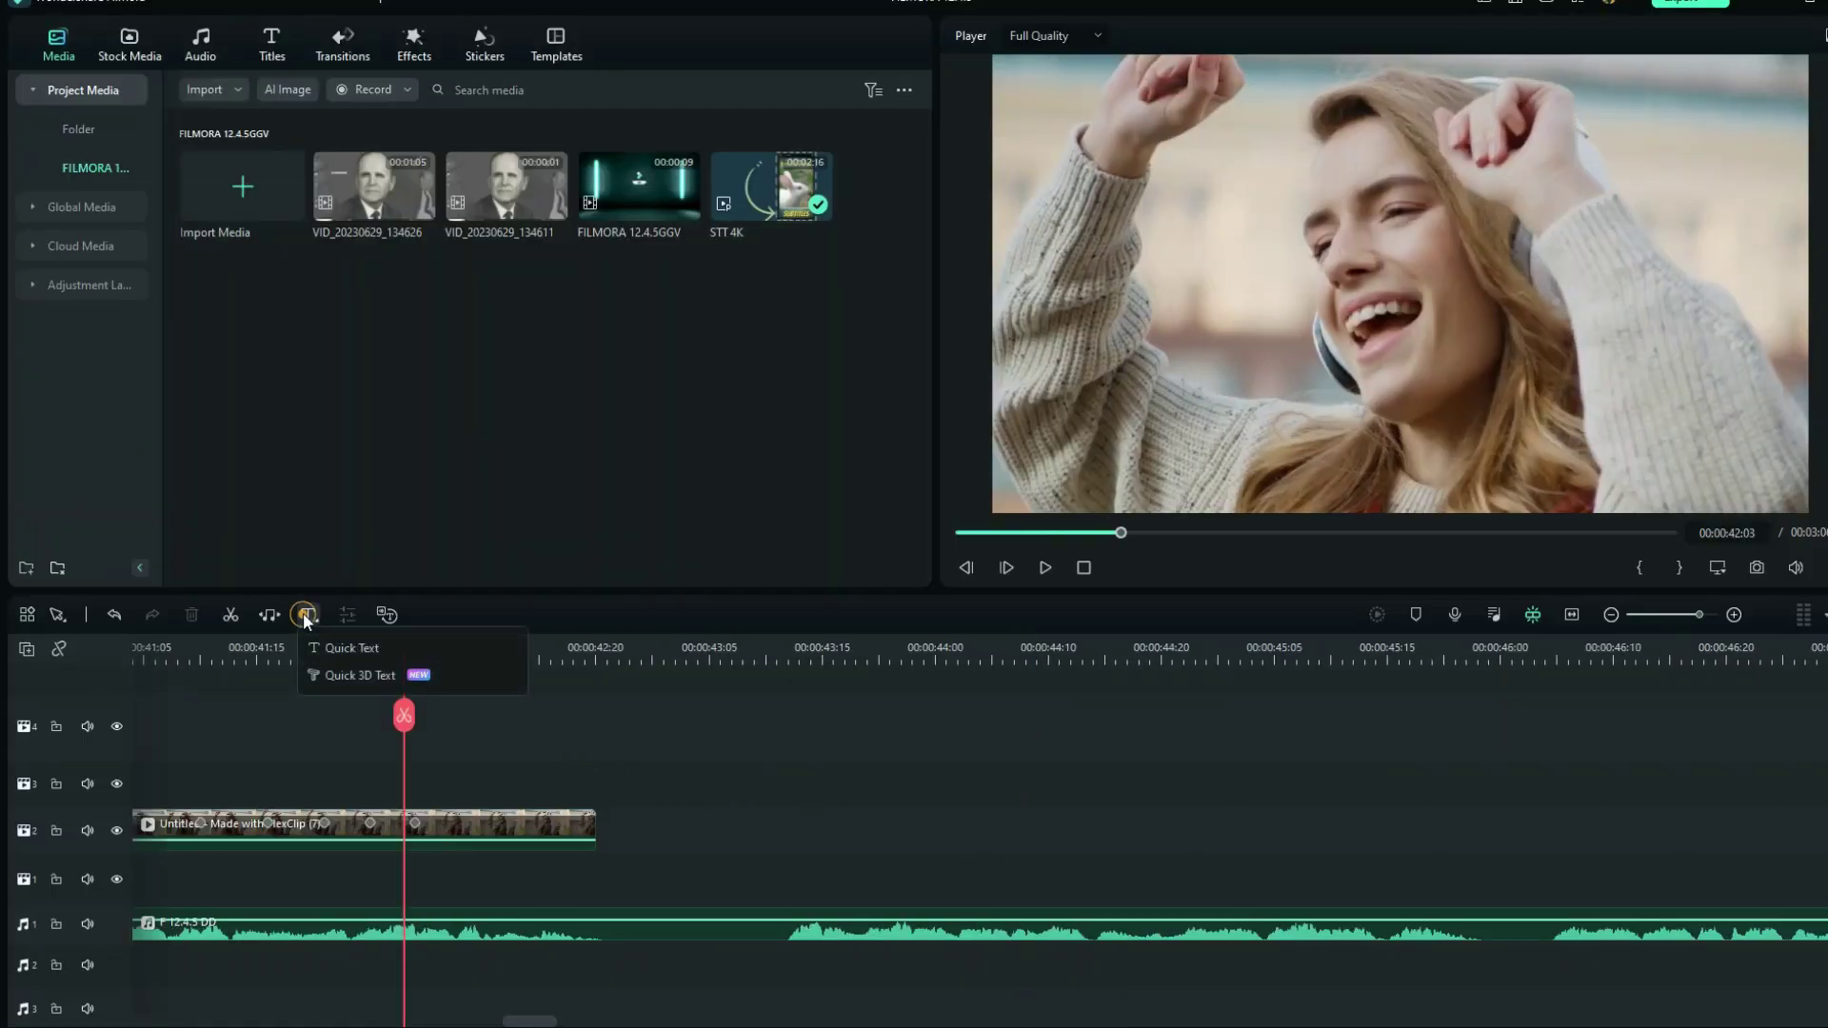
Add a Default Text title on track 2 and retype its text as ALEX EDITS
left_click(341, 642)
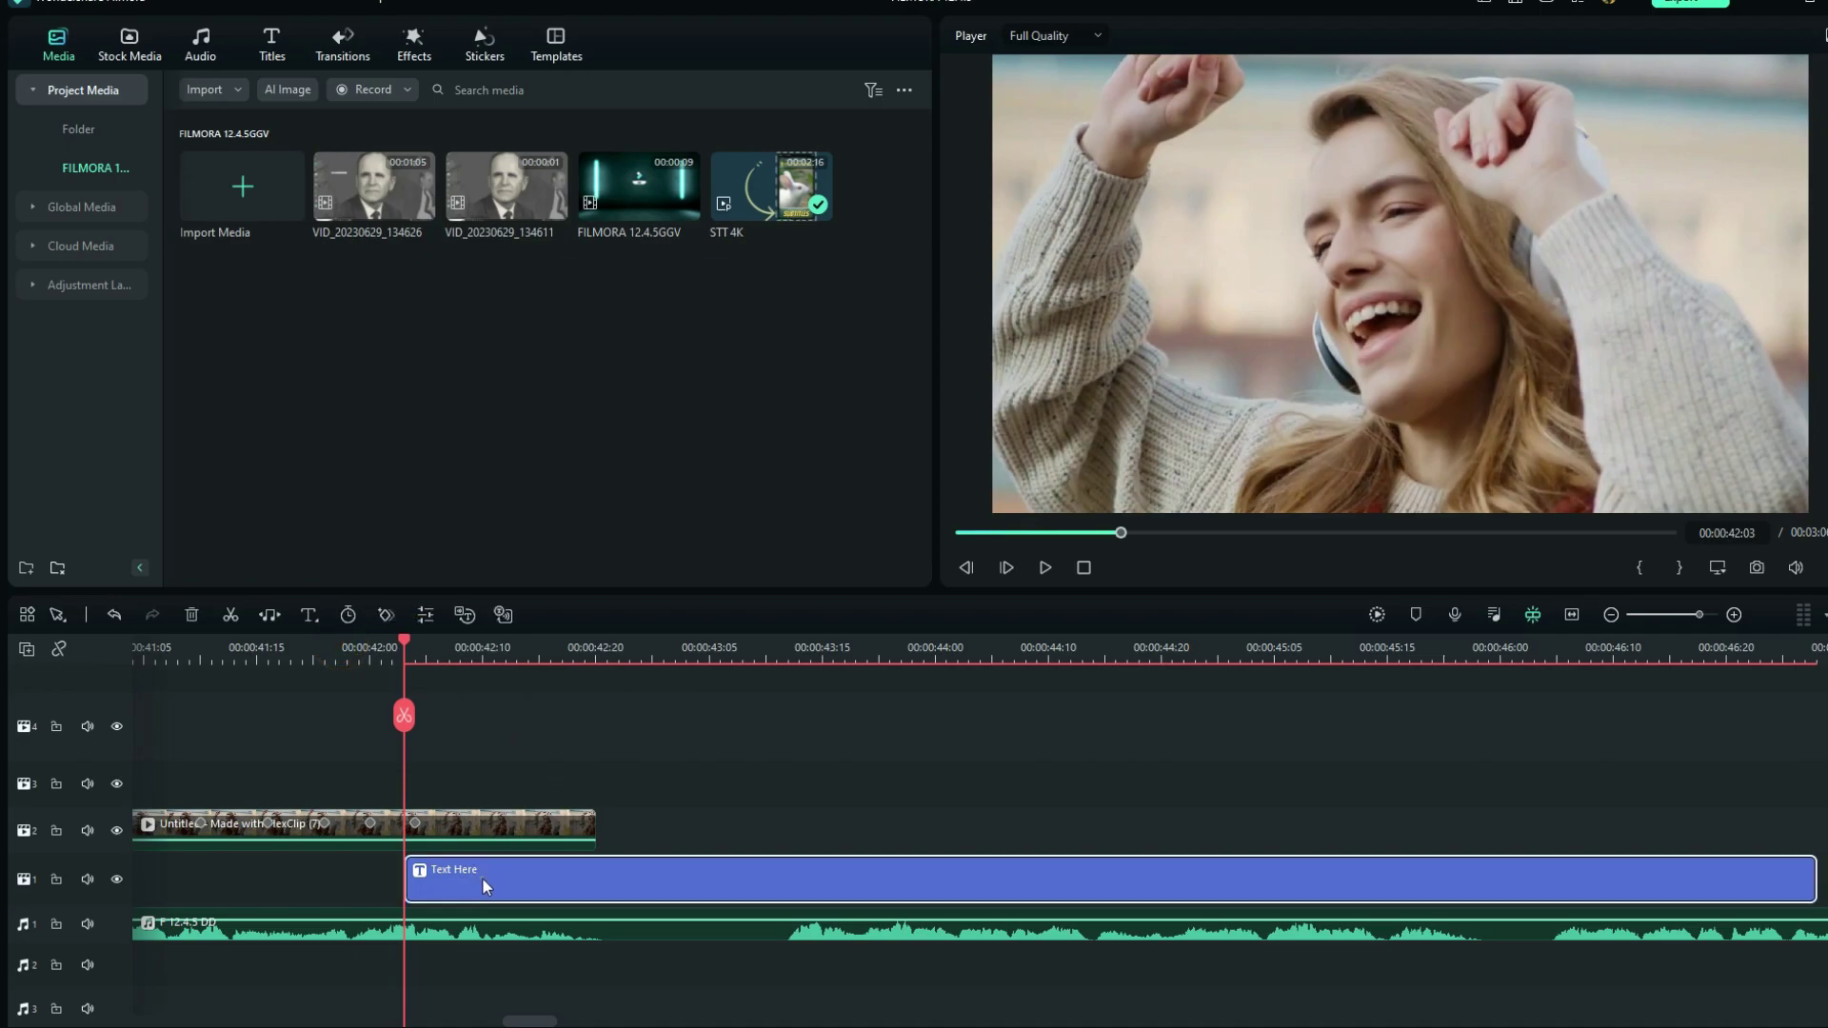
left_click_drag(482, 877, 755, 841)
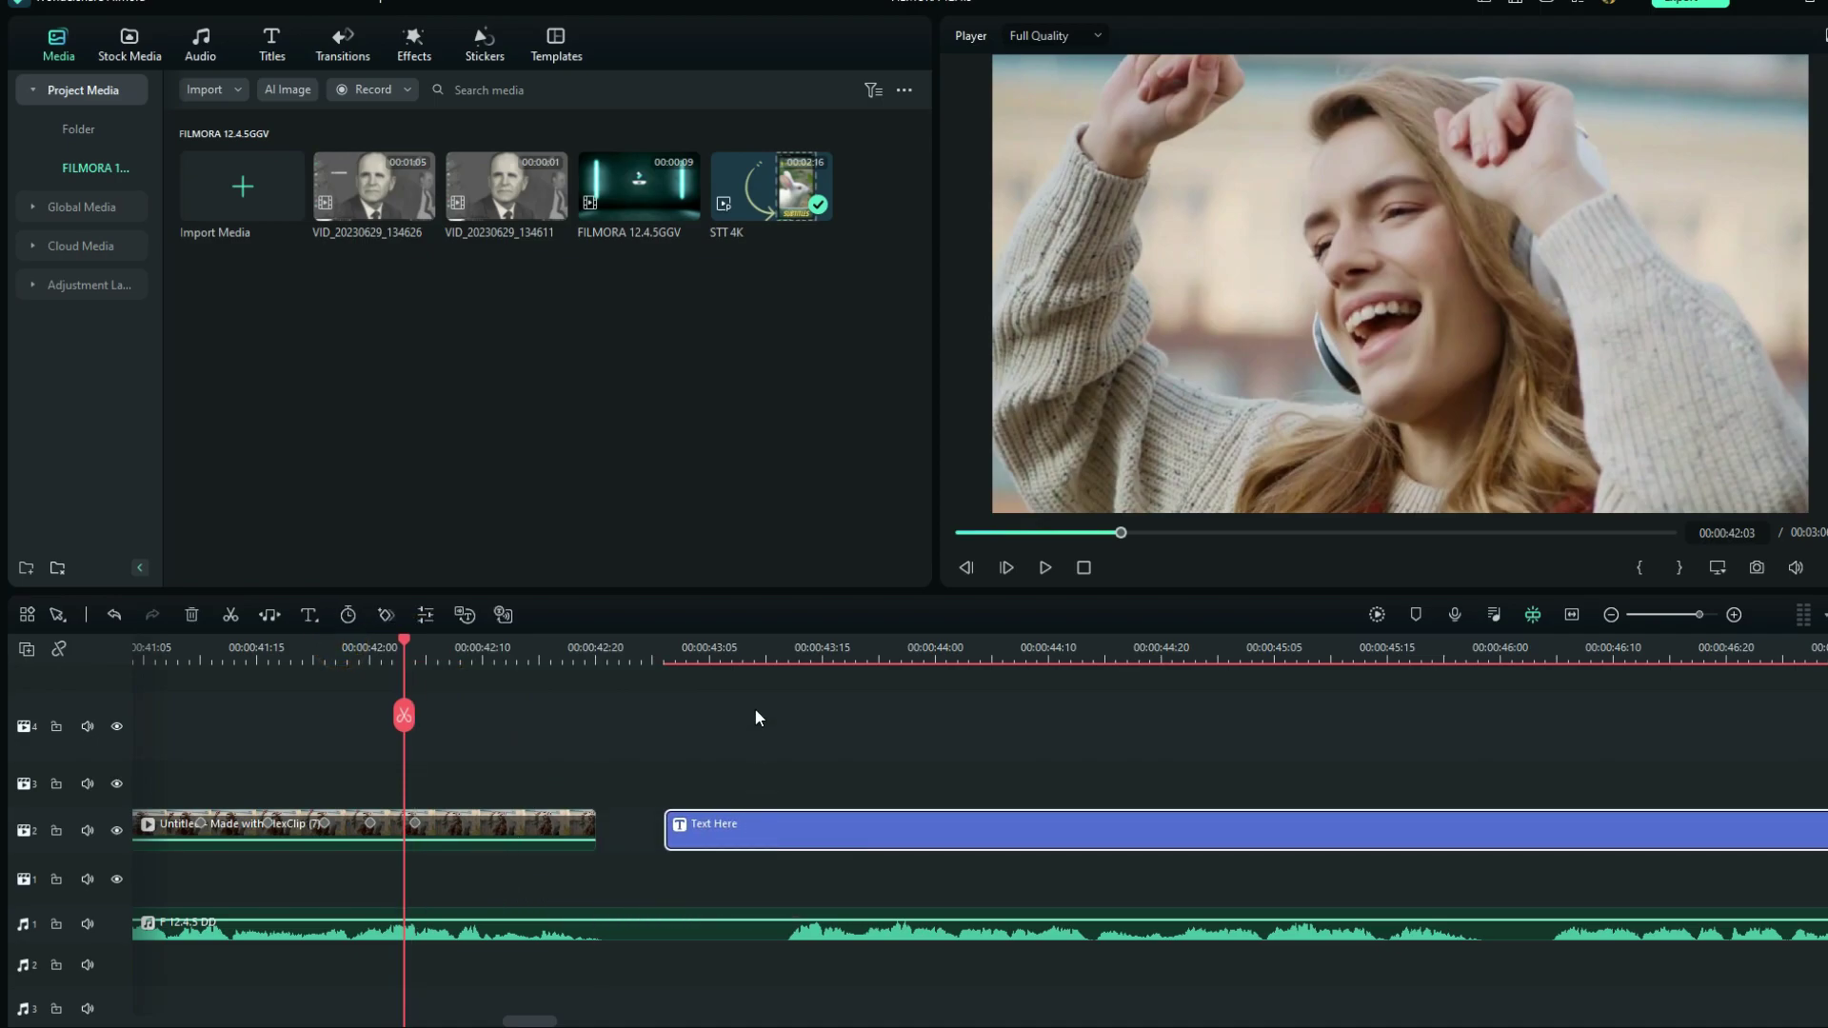
left_click(766, 647)
double_click(808, 819)
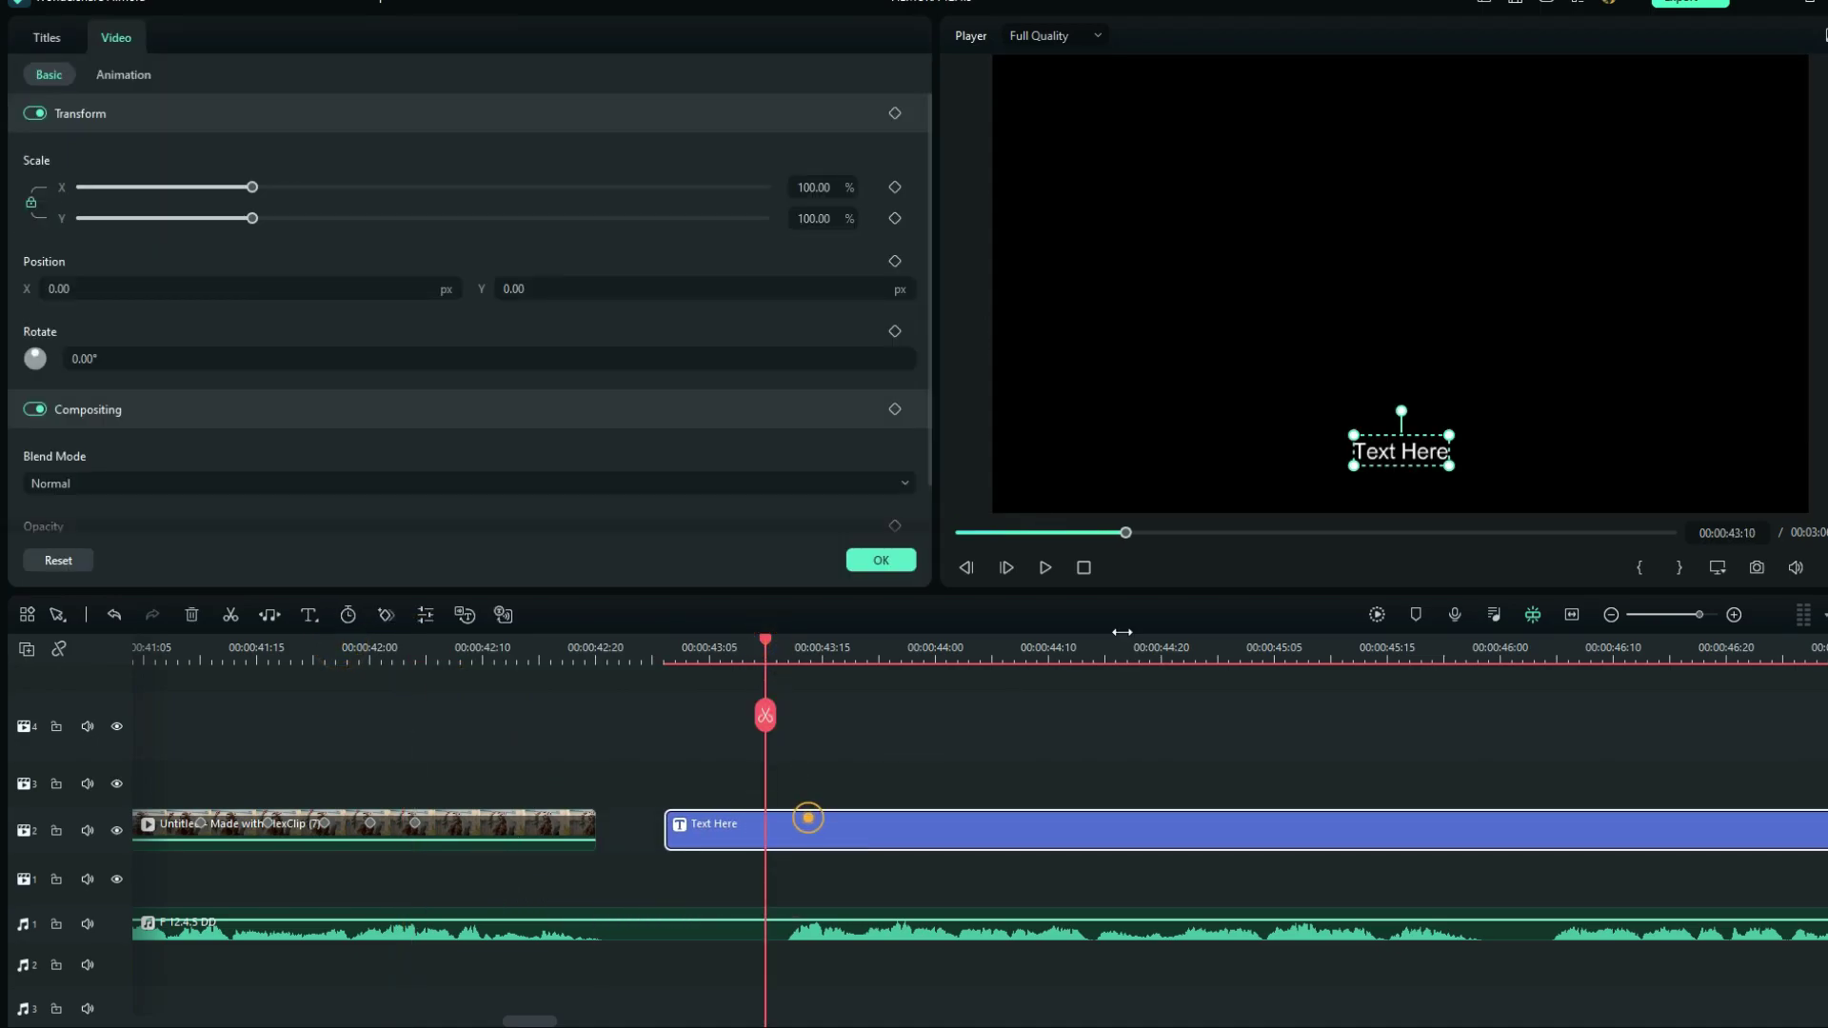
double_click(1365, 455)
type("A")
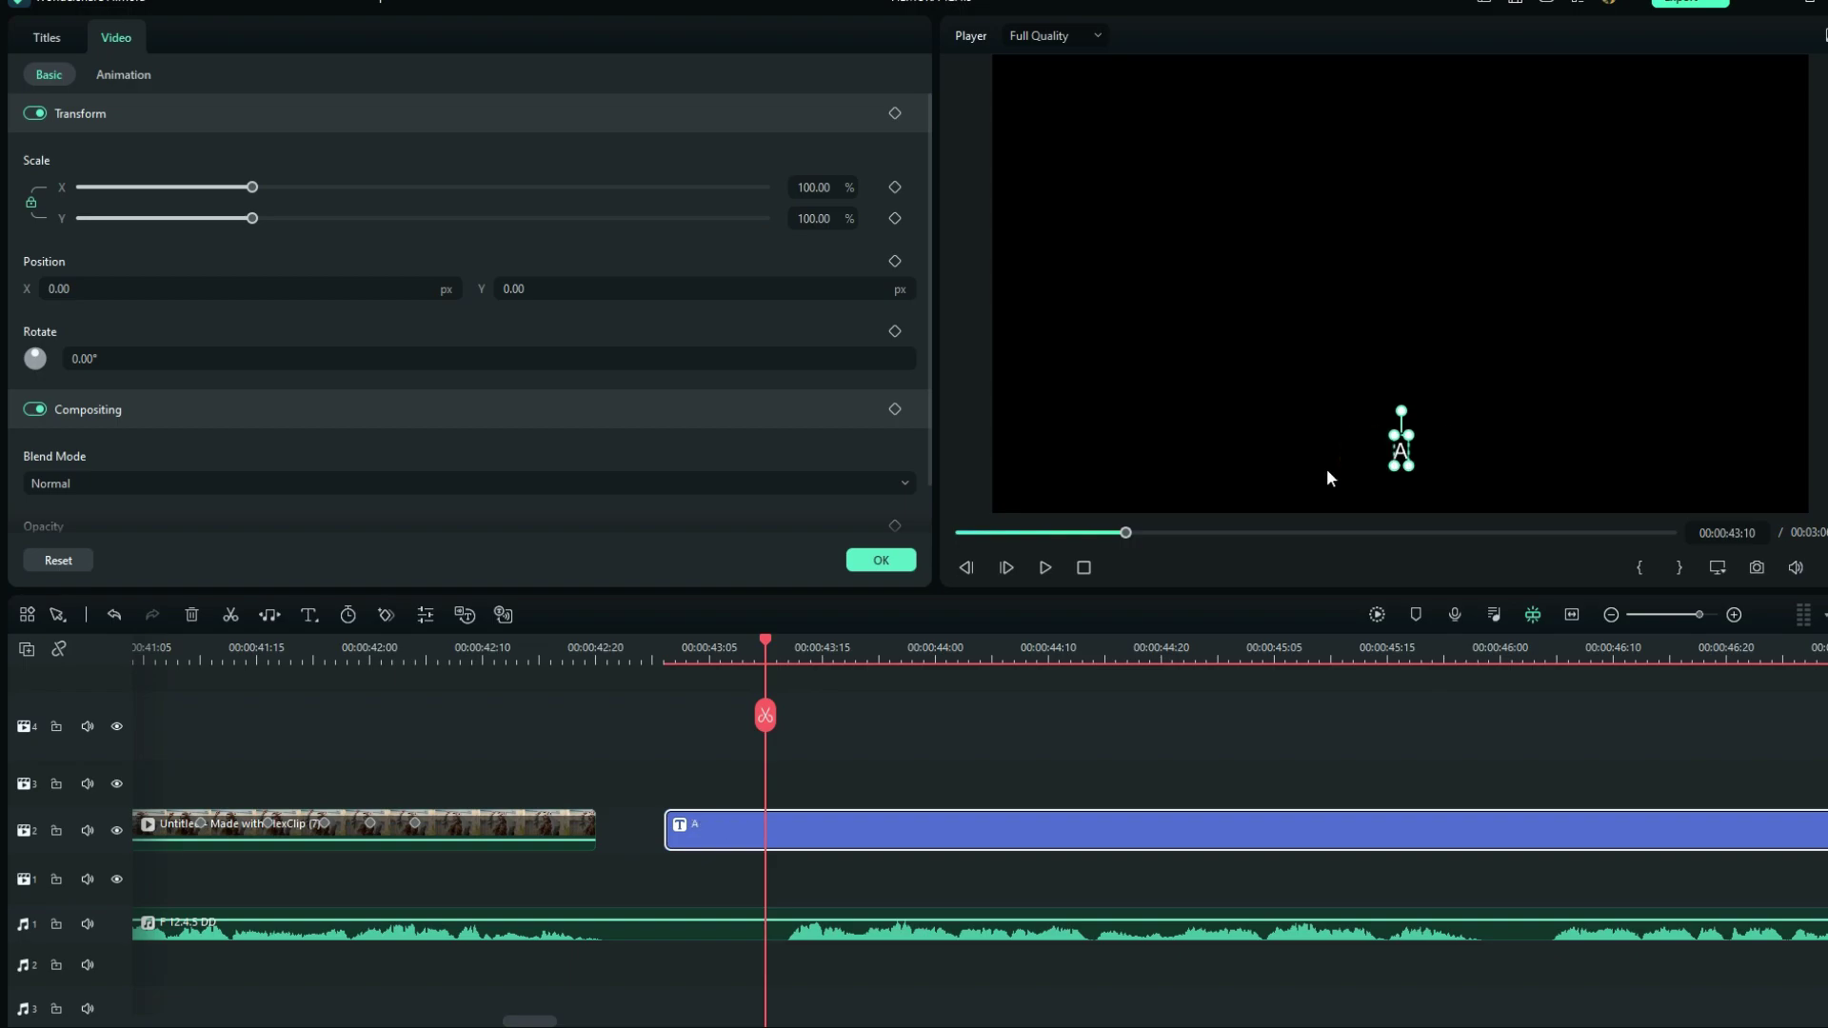
type("LEX EDITS")
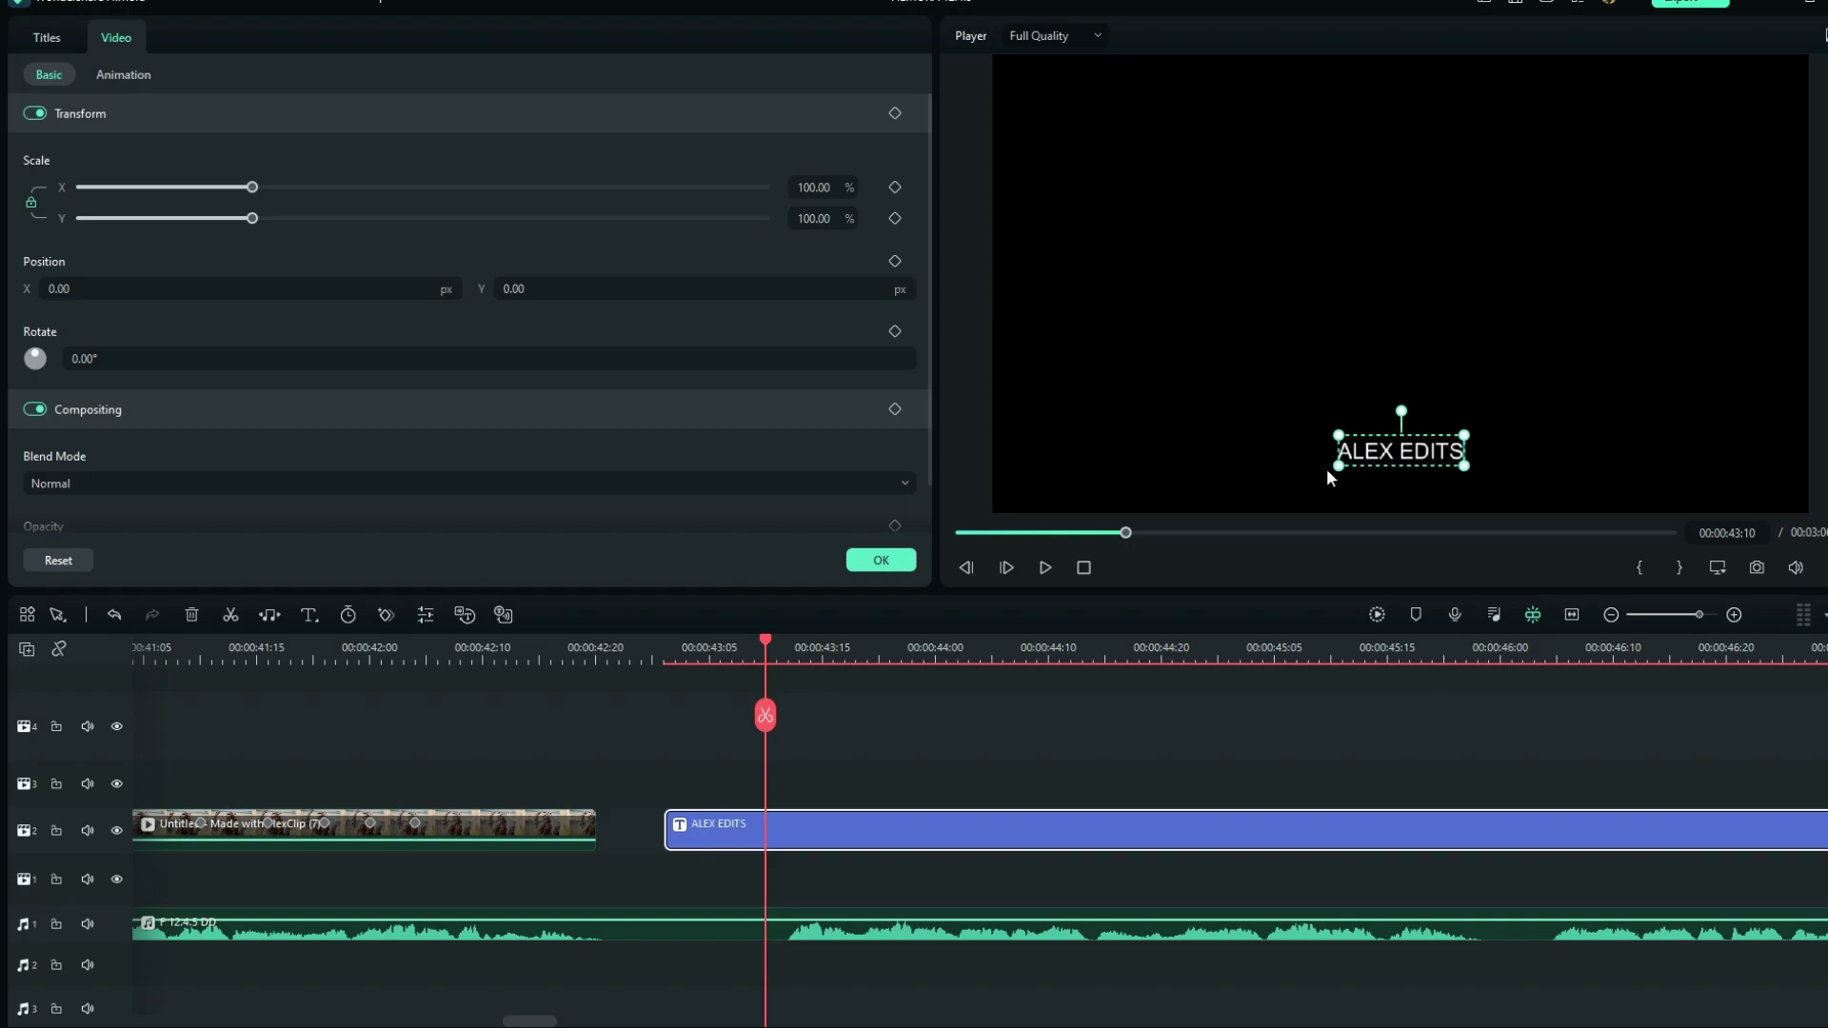
left_click(1461, 430)
Centre the ALEX EDITS title, delete the extra right-hand title clip and extend the remaining one
left_click_drag(1582, 420, 1488, 336)
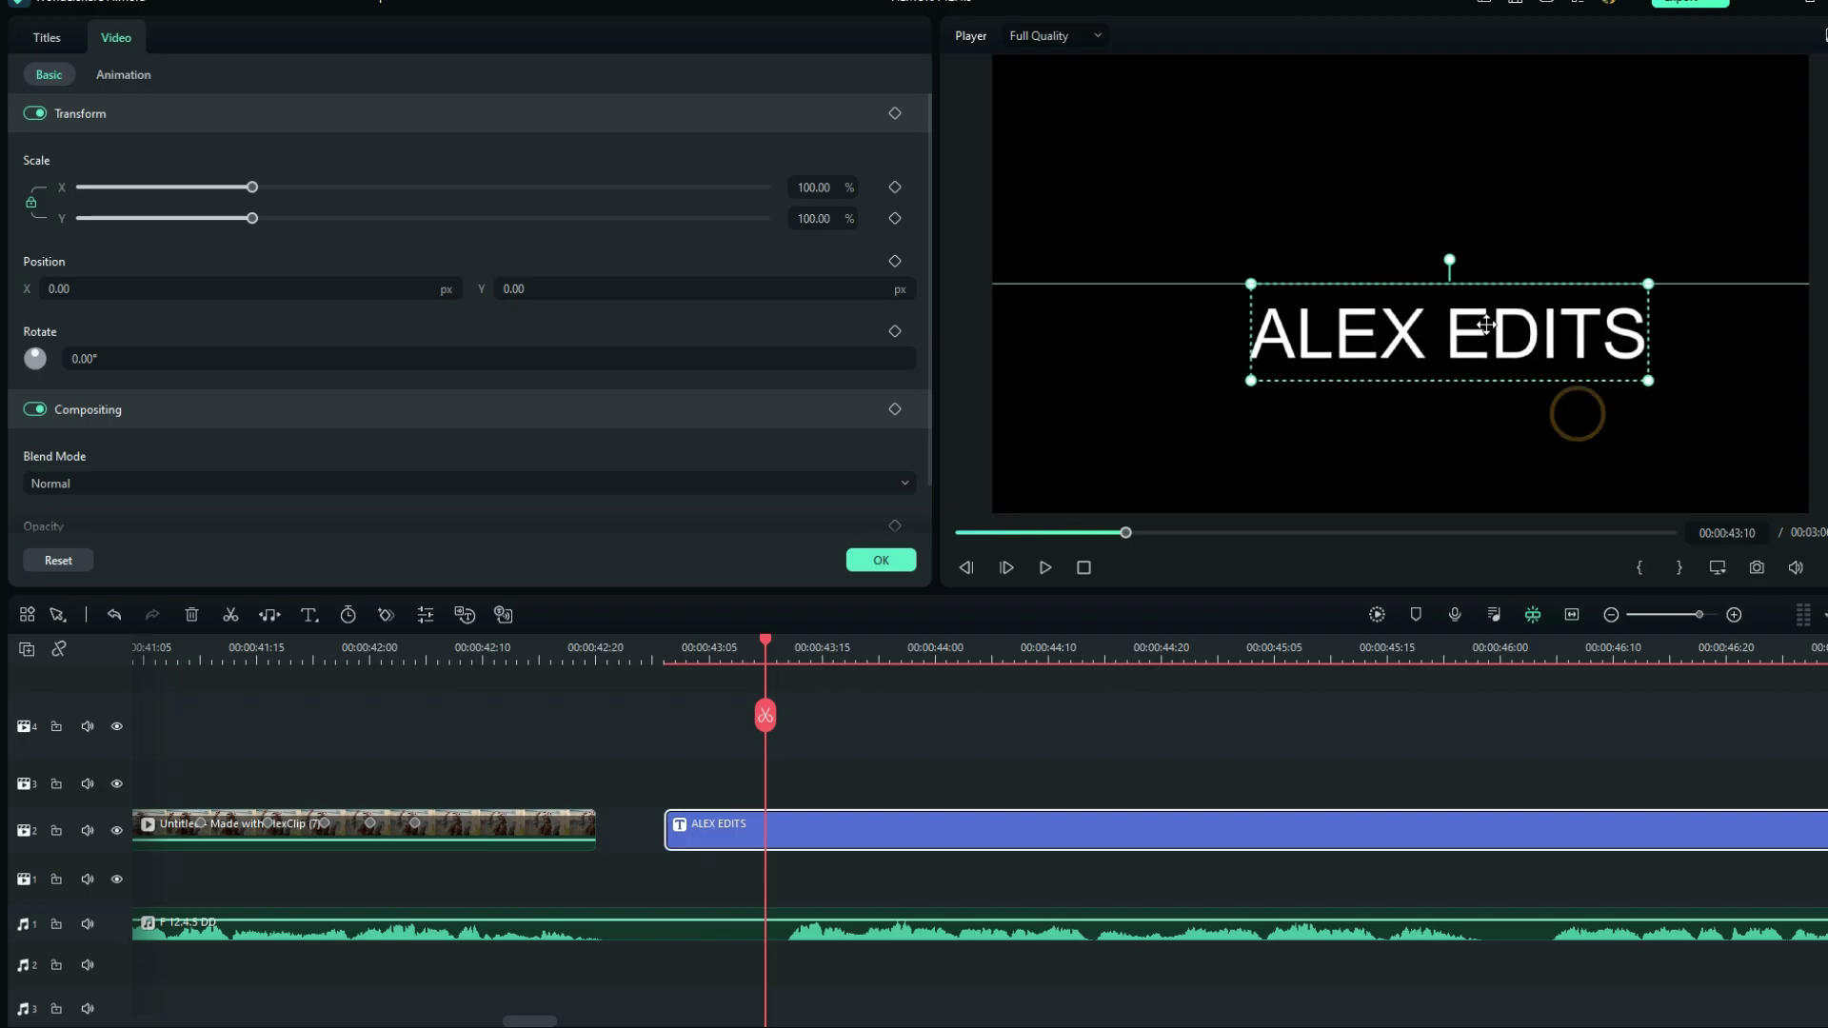
left_click(1103, 830)
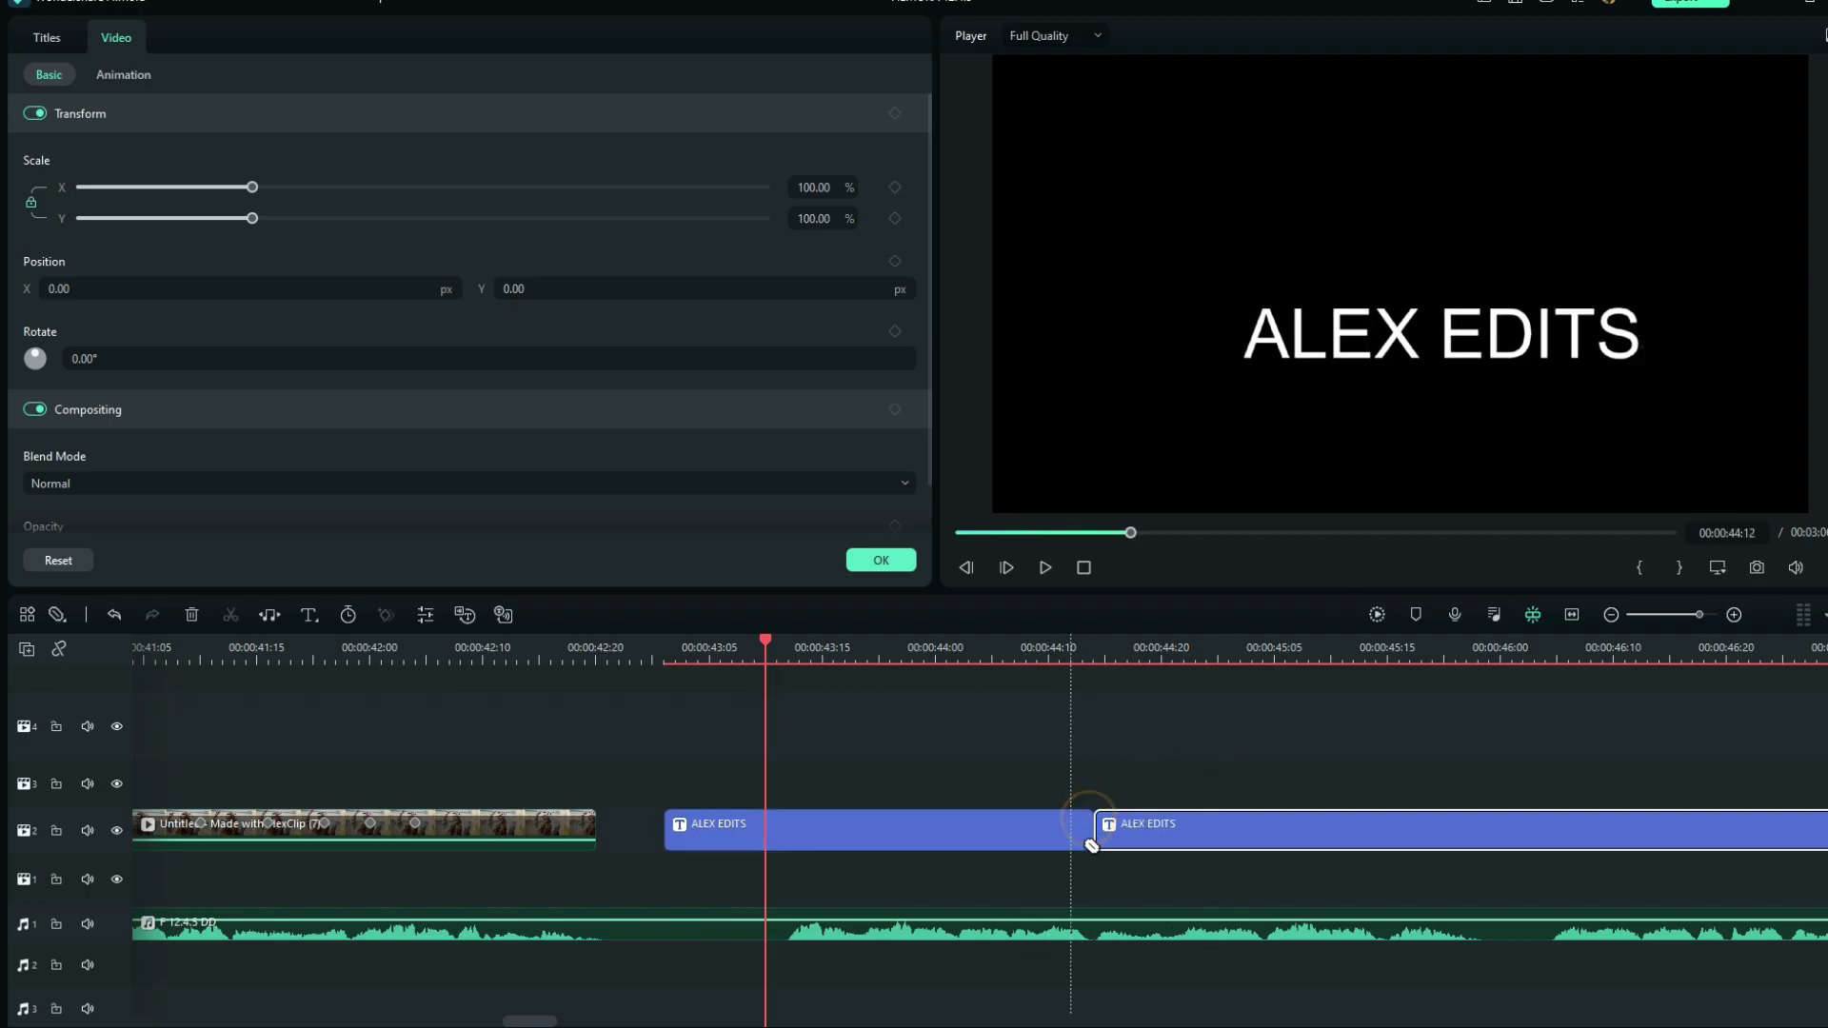
key("Delete")
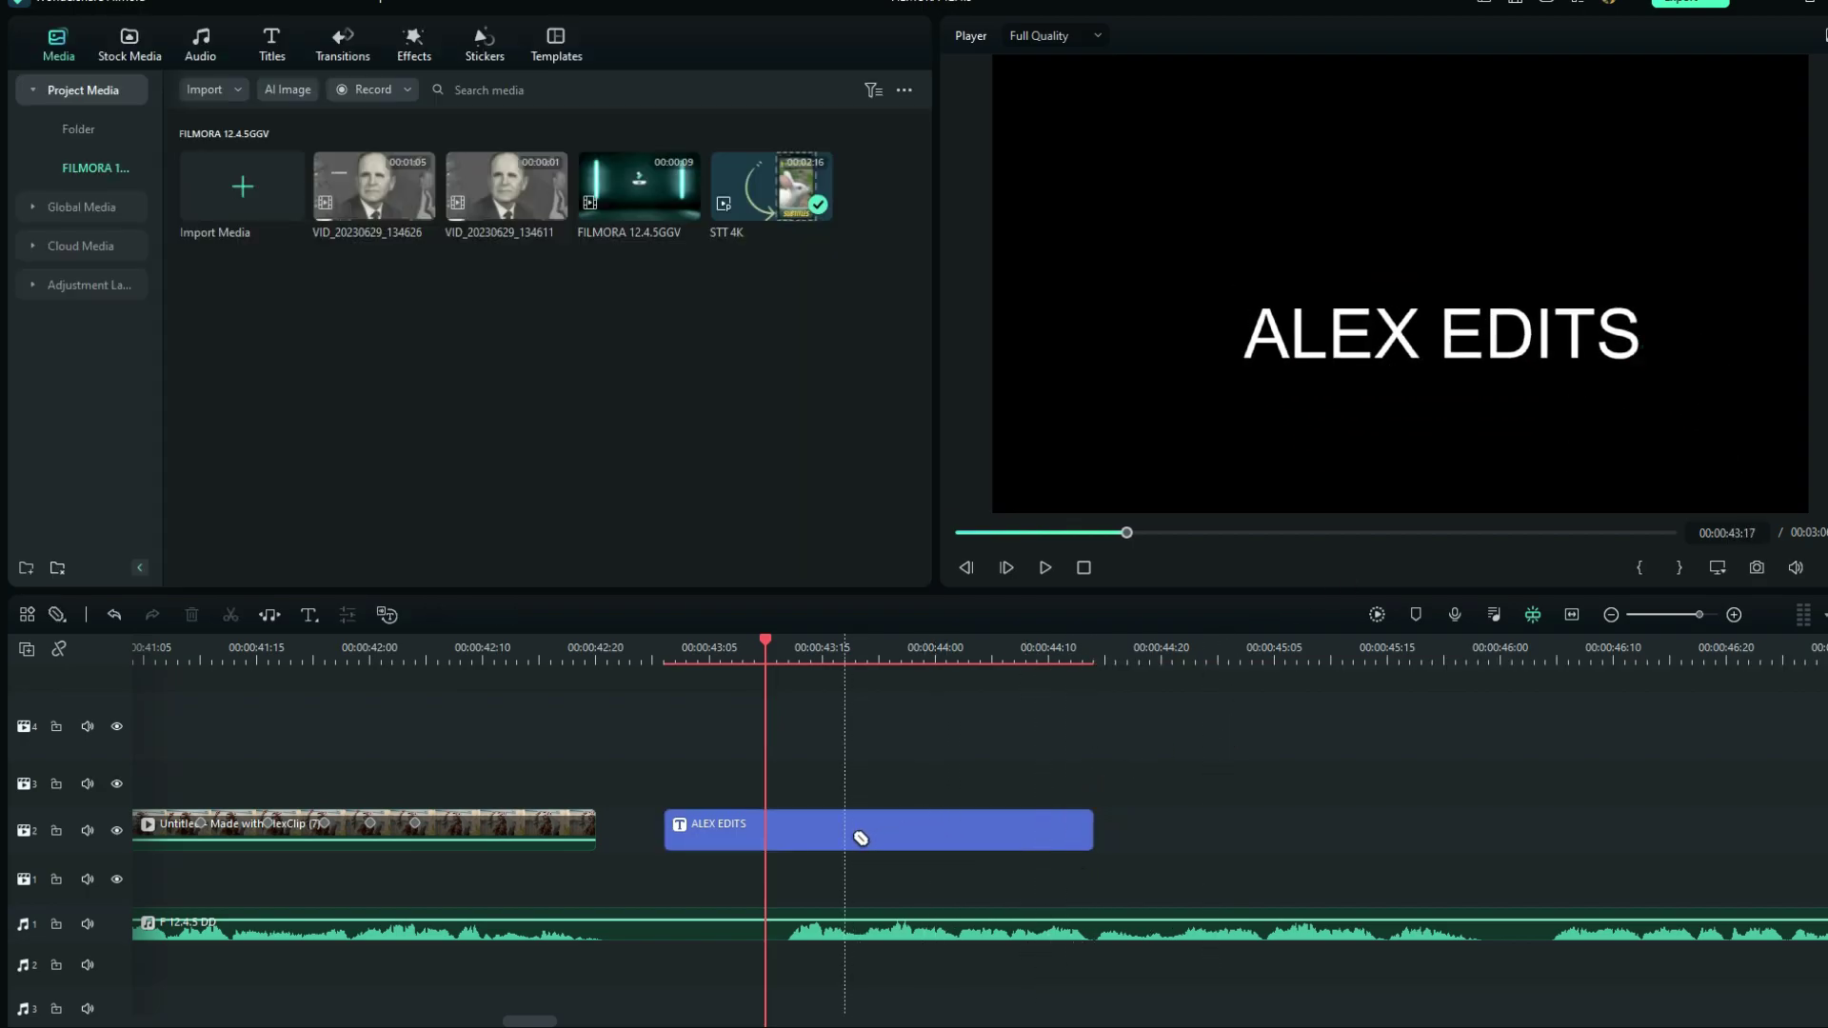
left_click_drag(840, 827, 950, 847)
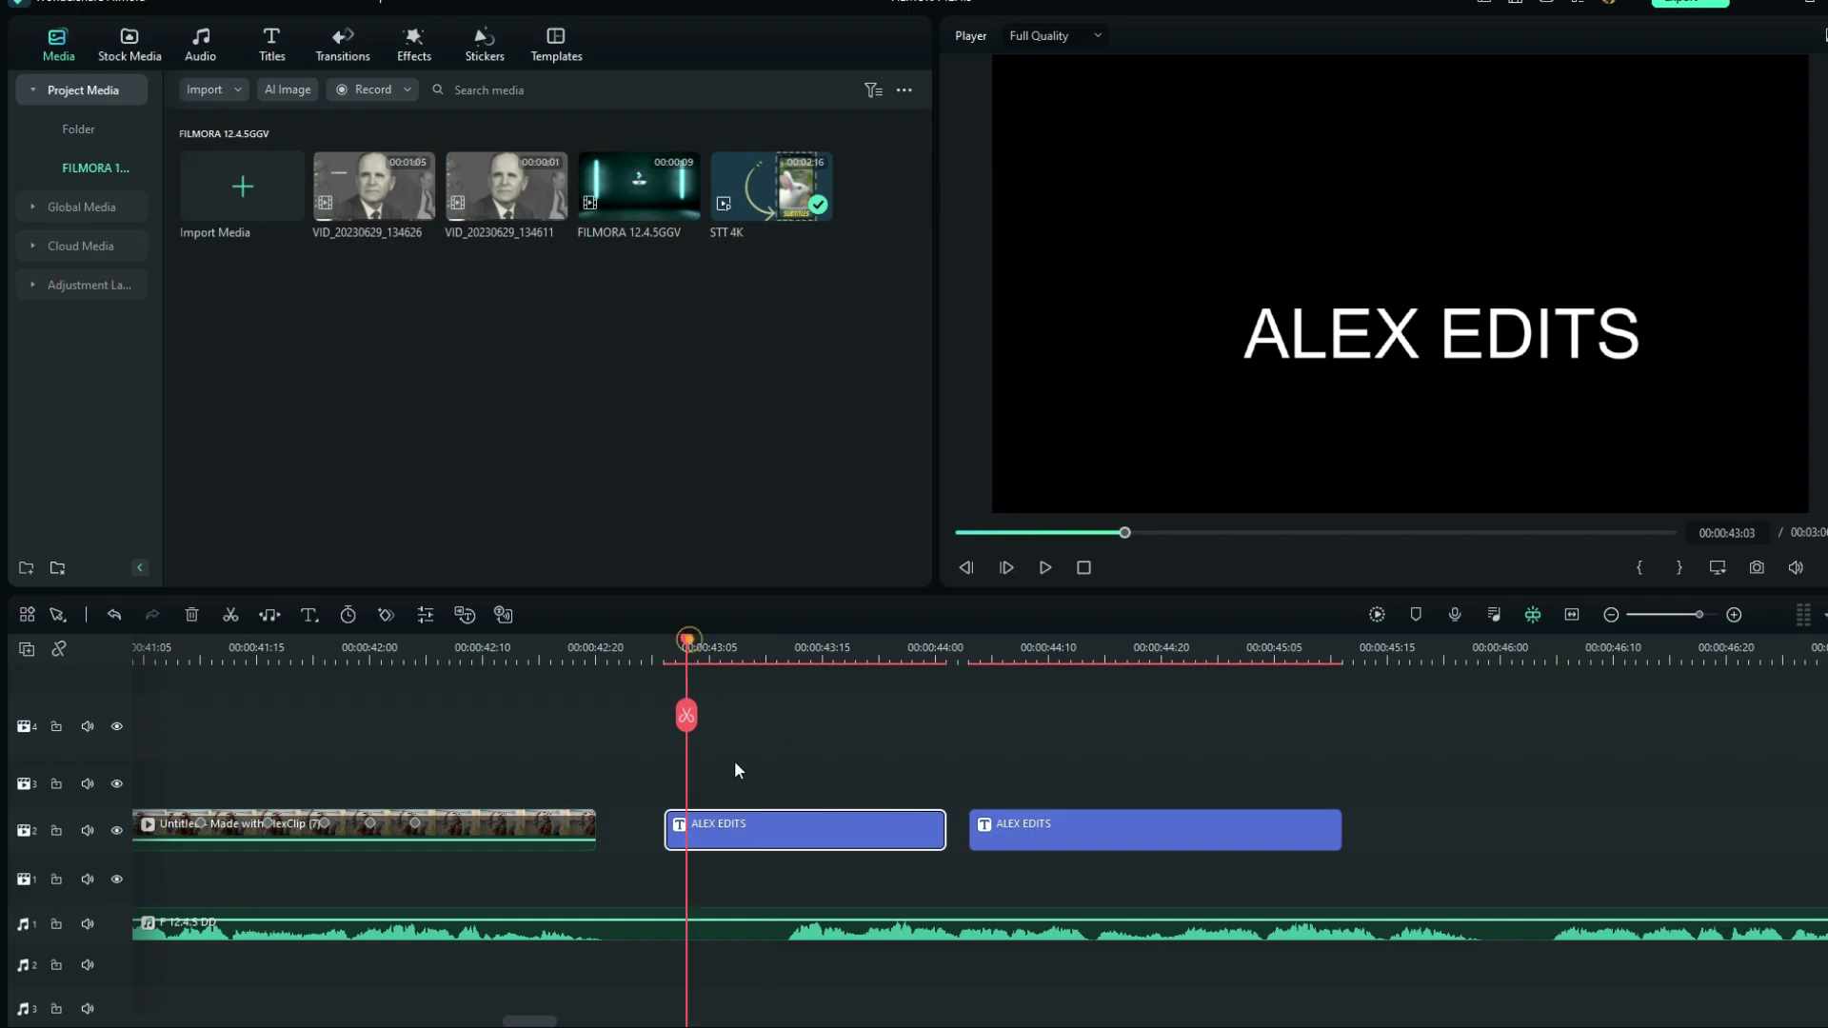
Keyframe the first ALEX EDITS title to grow from 100% at its start to about 202% by 00:00:43:13
double_click(709, 834)
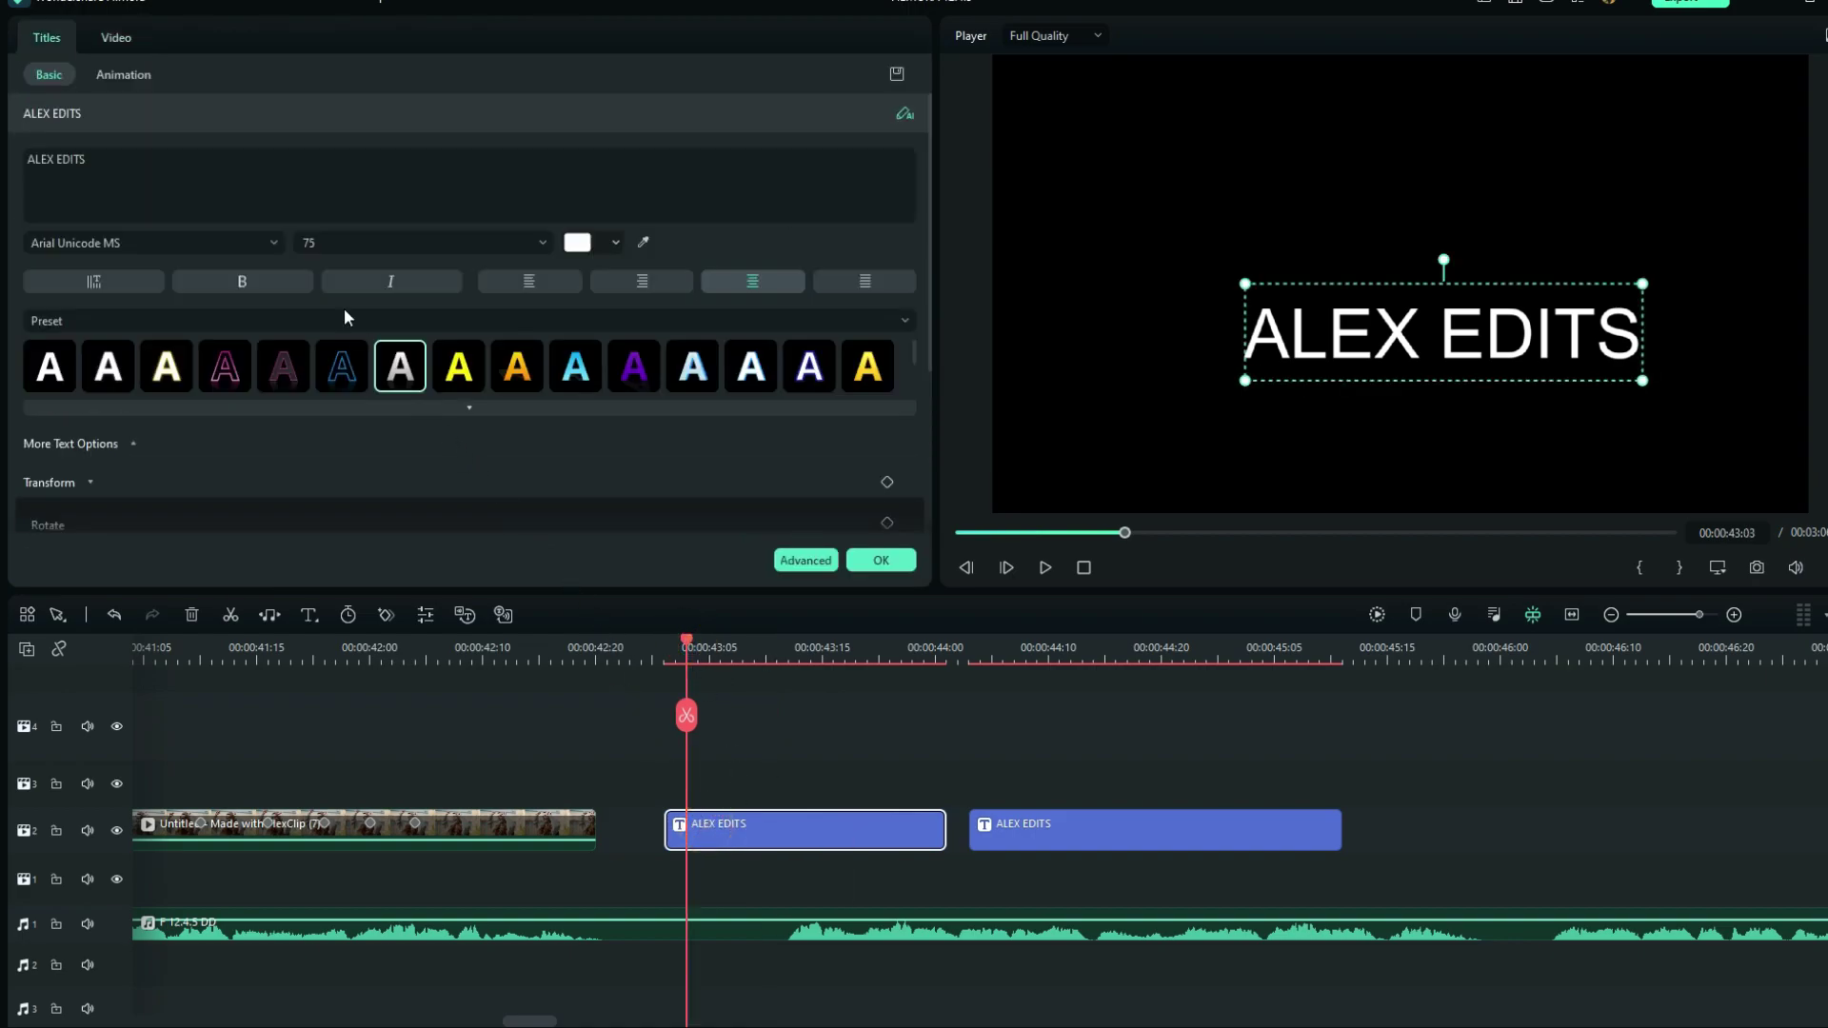
left_click(118, 36)
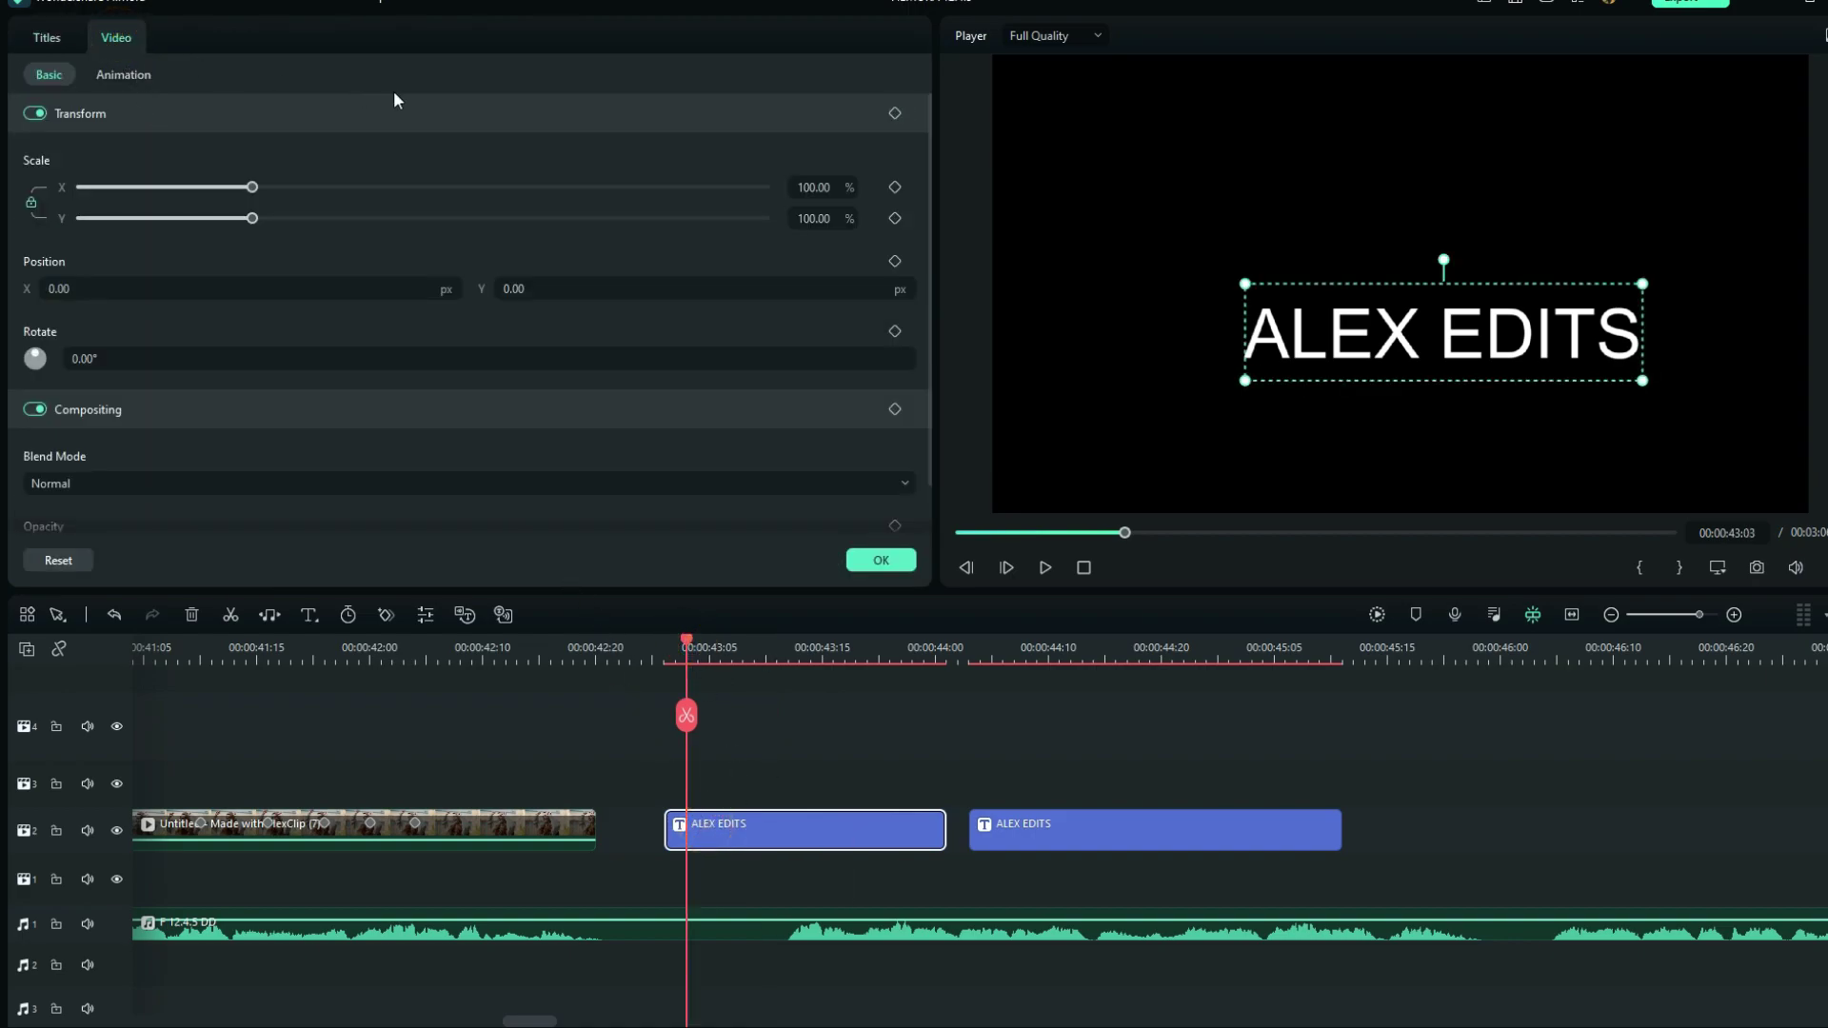
left_click(896, 113)
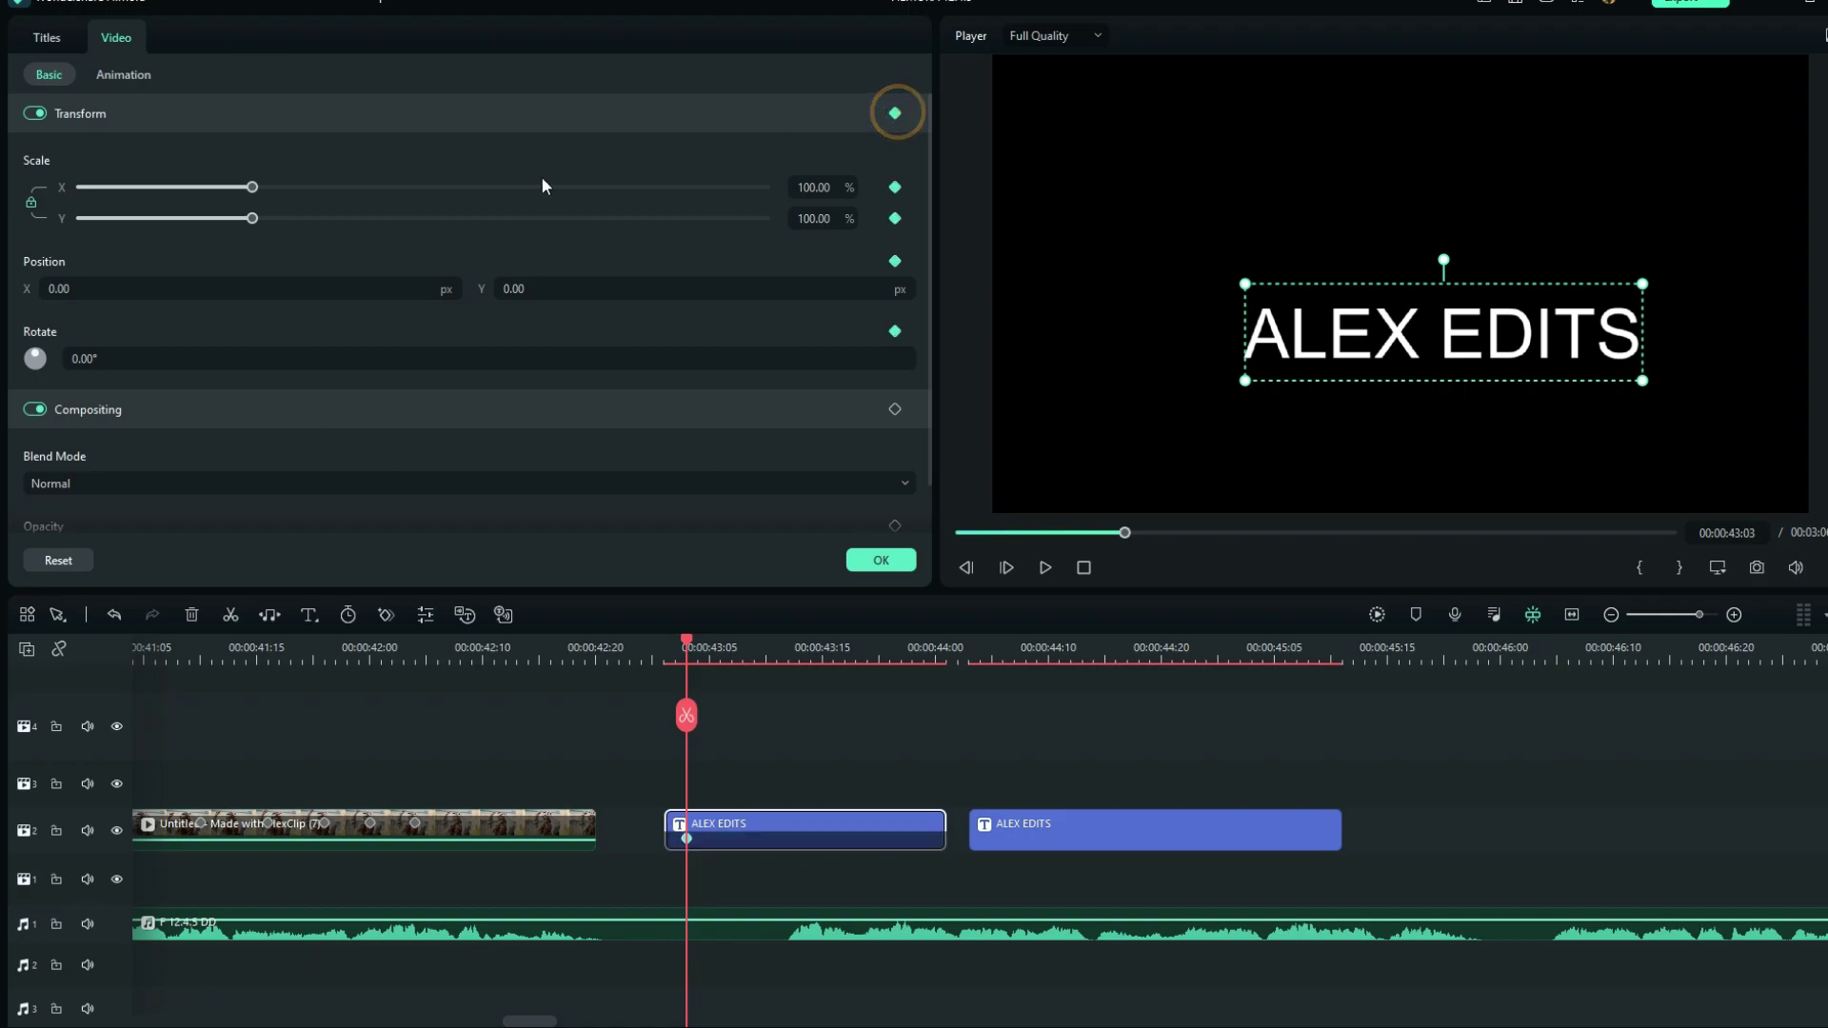
left_click_drag(688, 642, 797, 680)
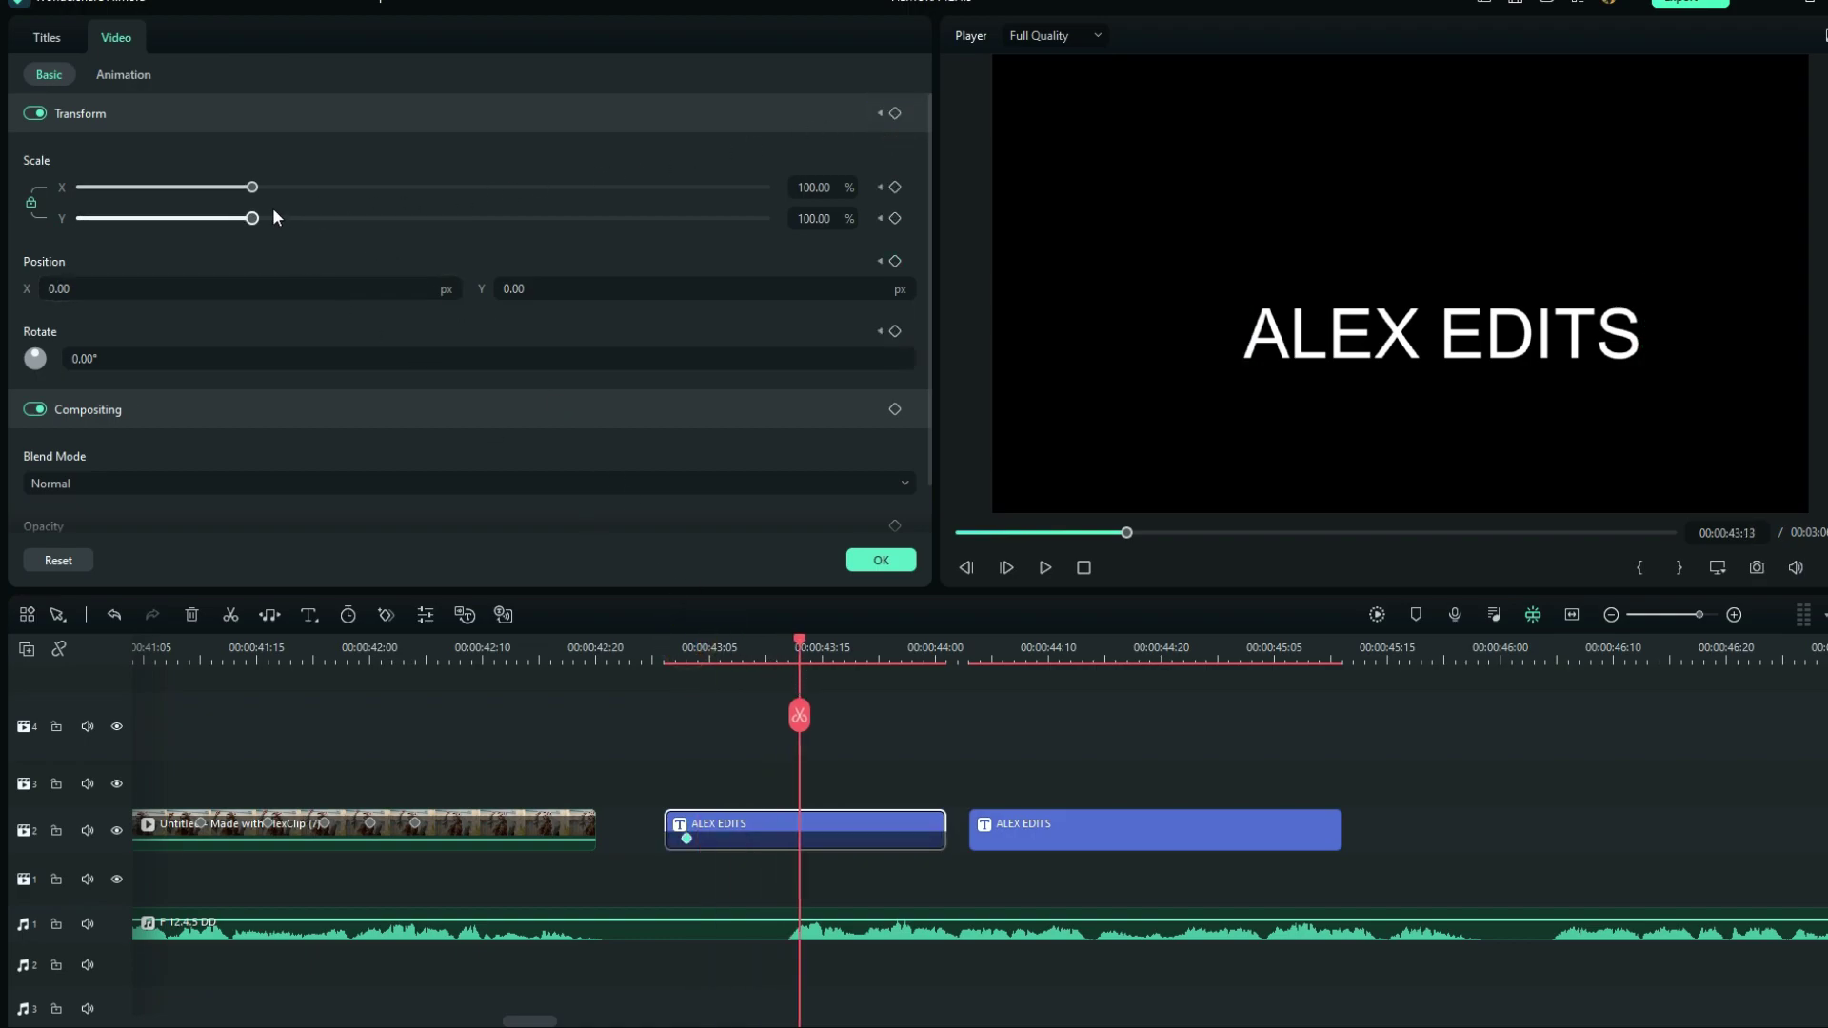
left_click_drag(275, 217, 427, 218)
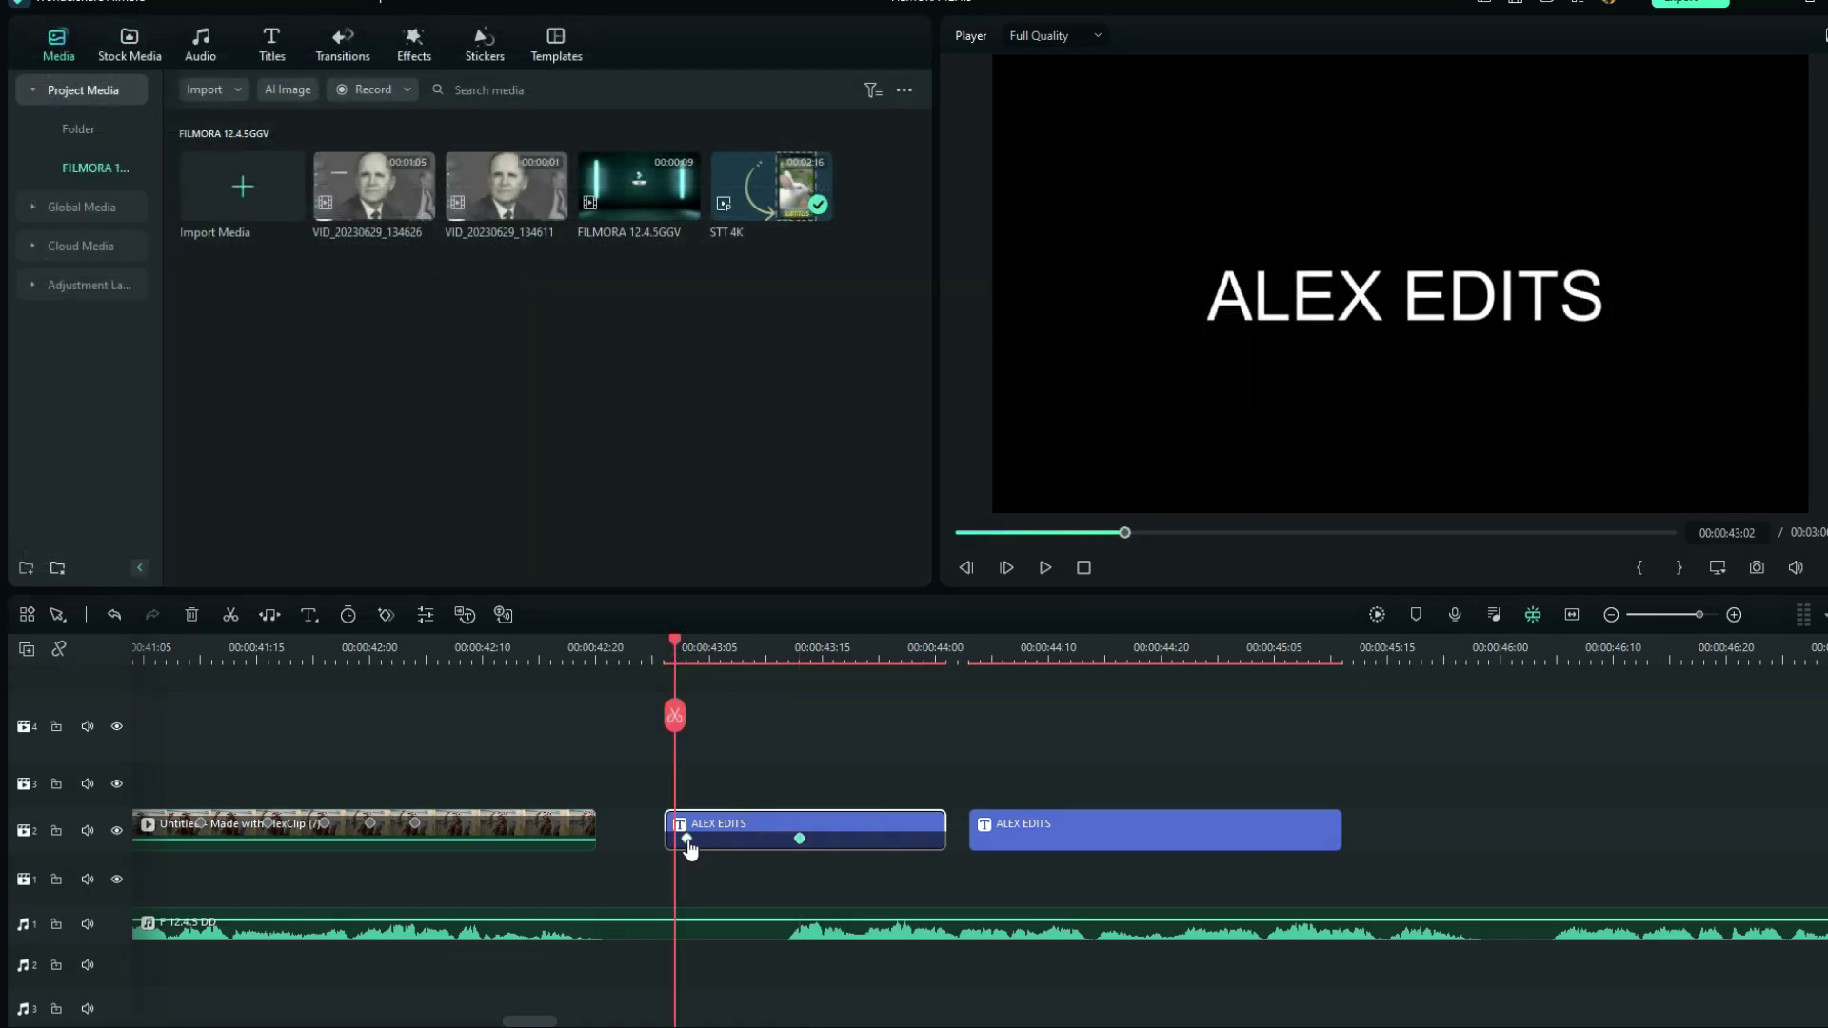
right_click(687, 838)
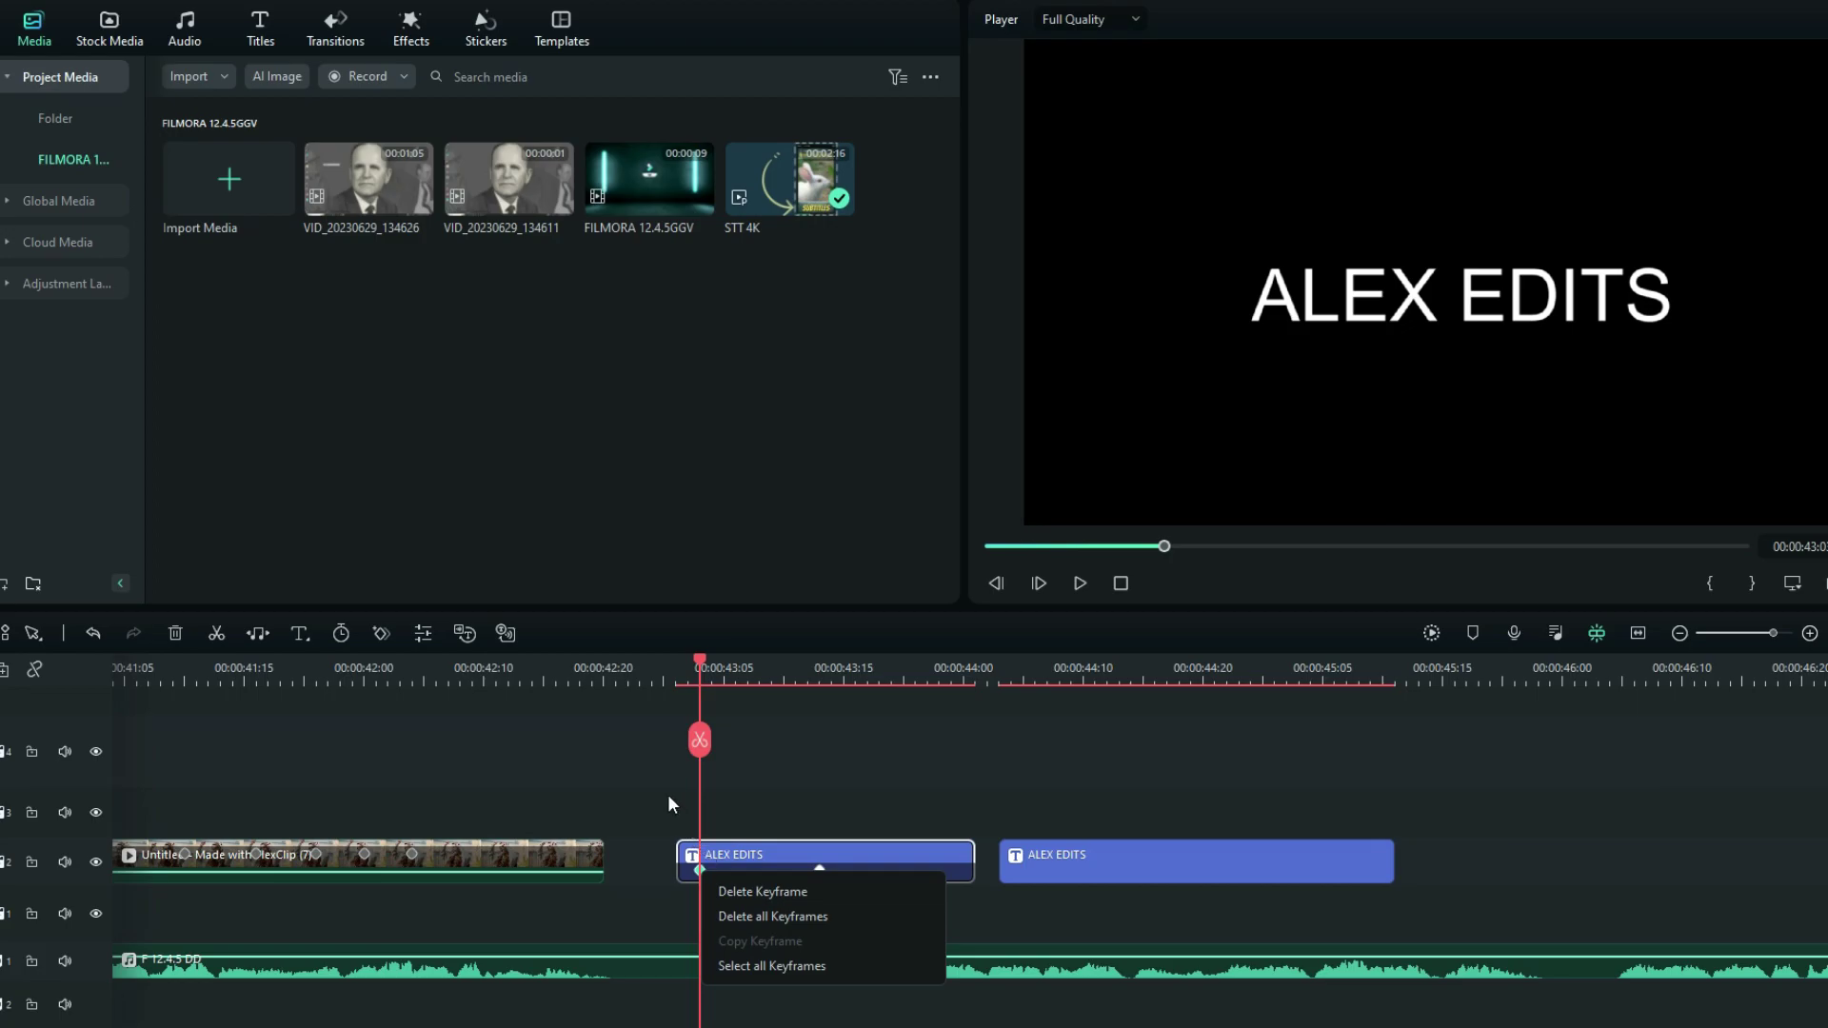
Copy the keyframe from the video clip on track 2
left_click(564, 673)
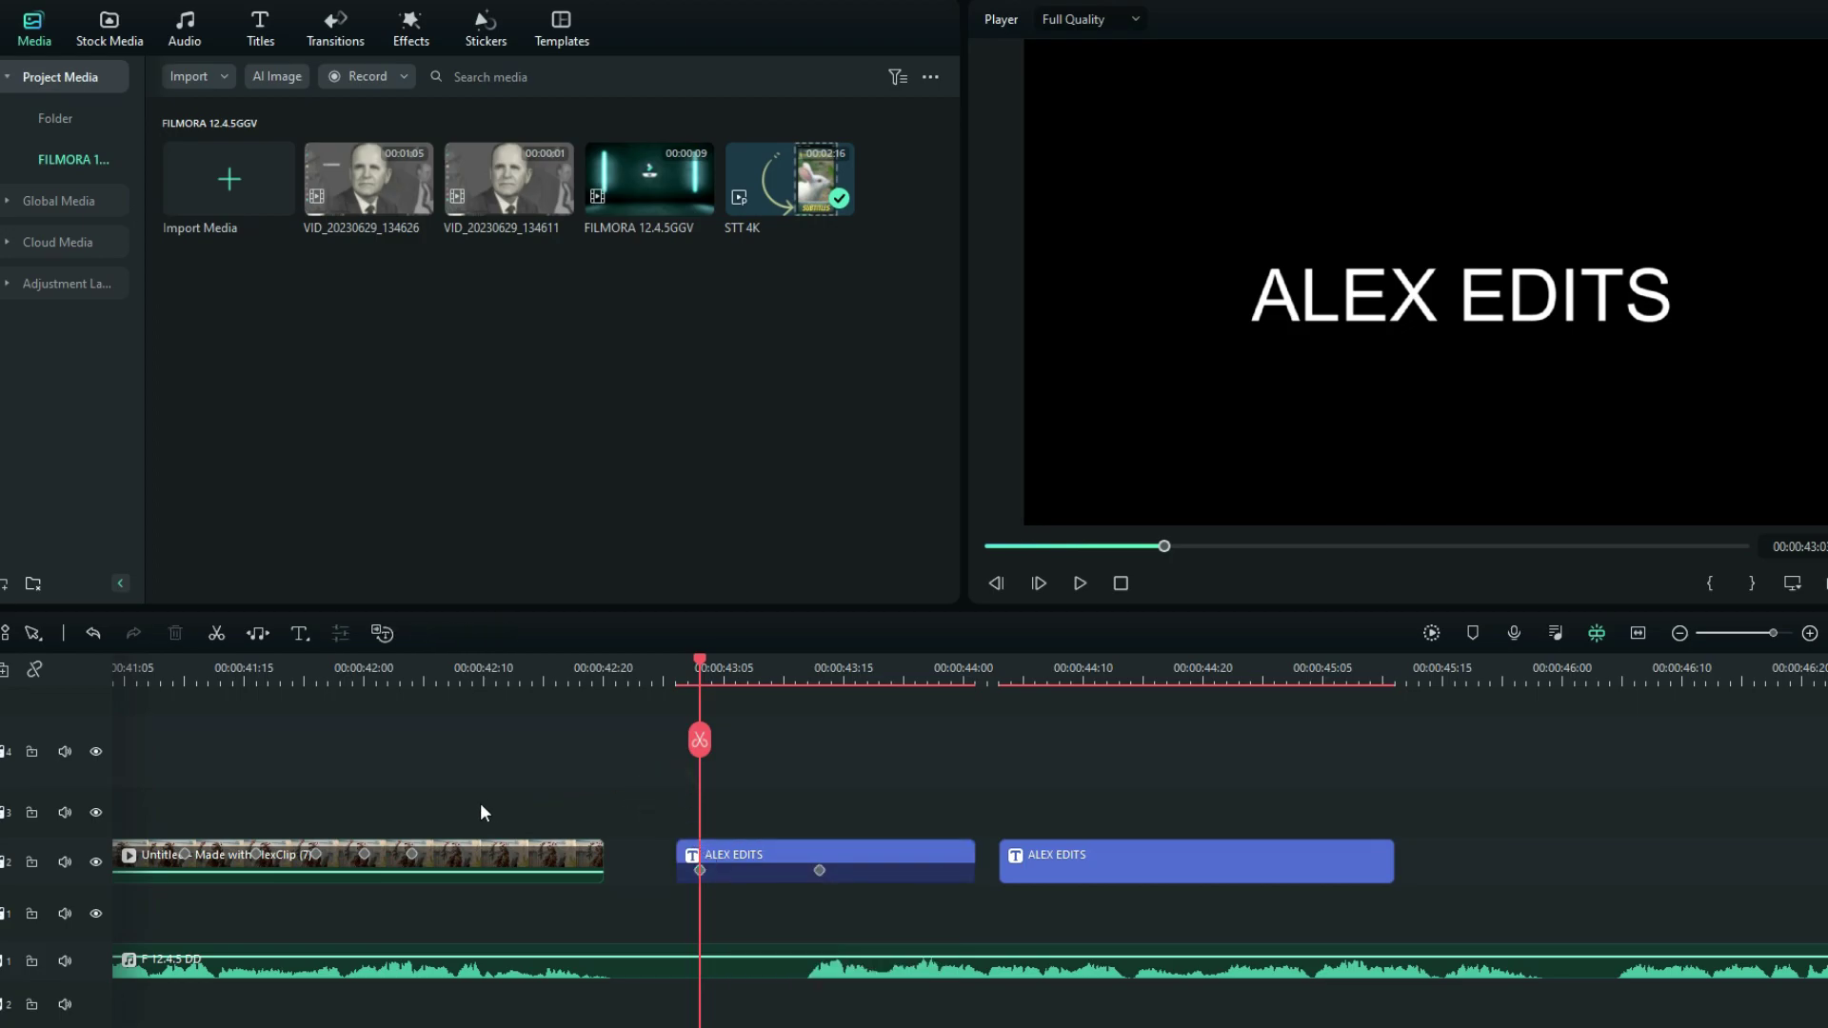
left_click(491, 858)
left_click(411, 856)
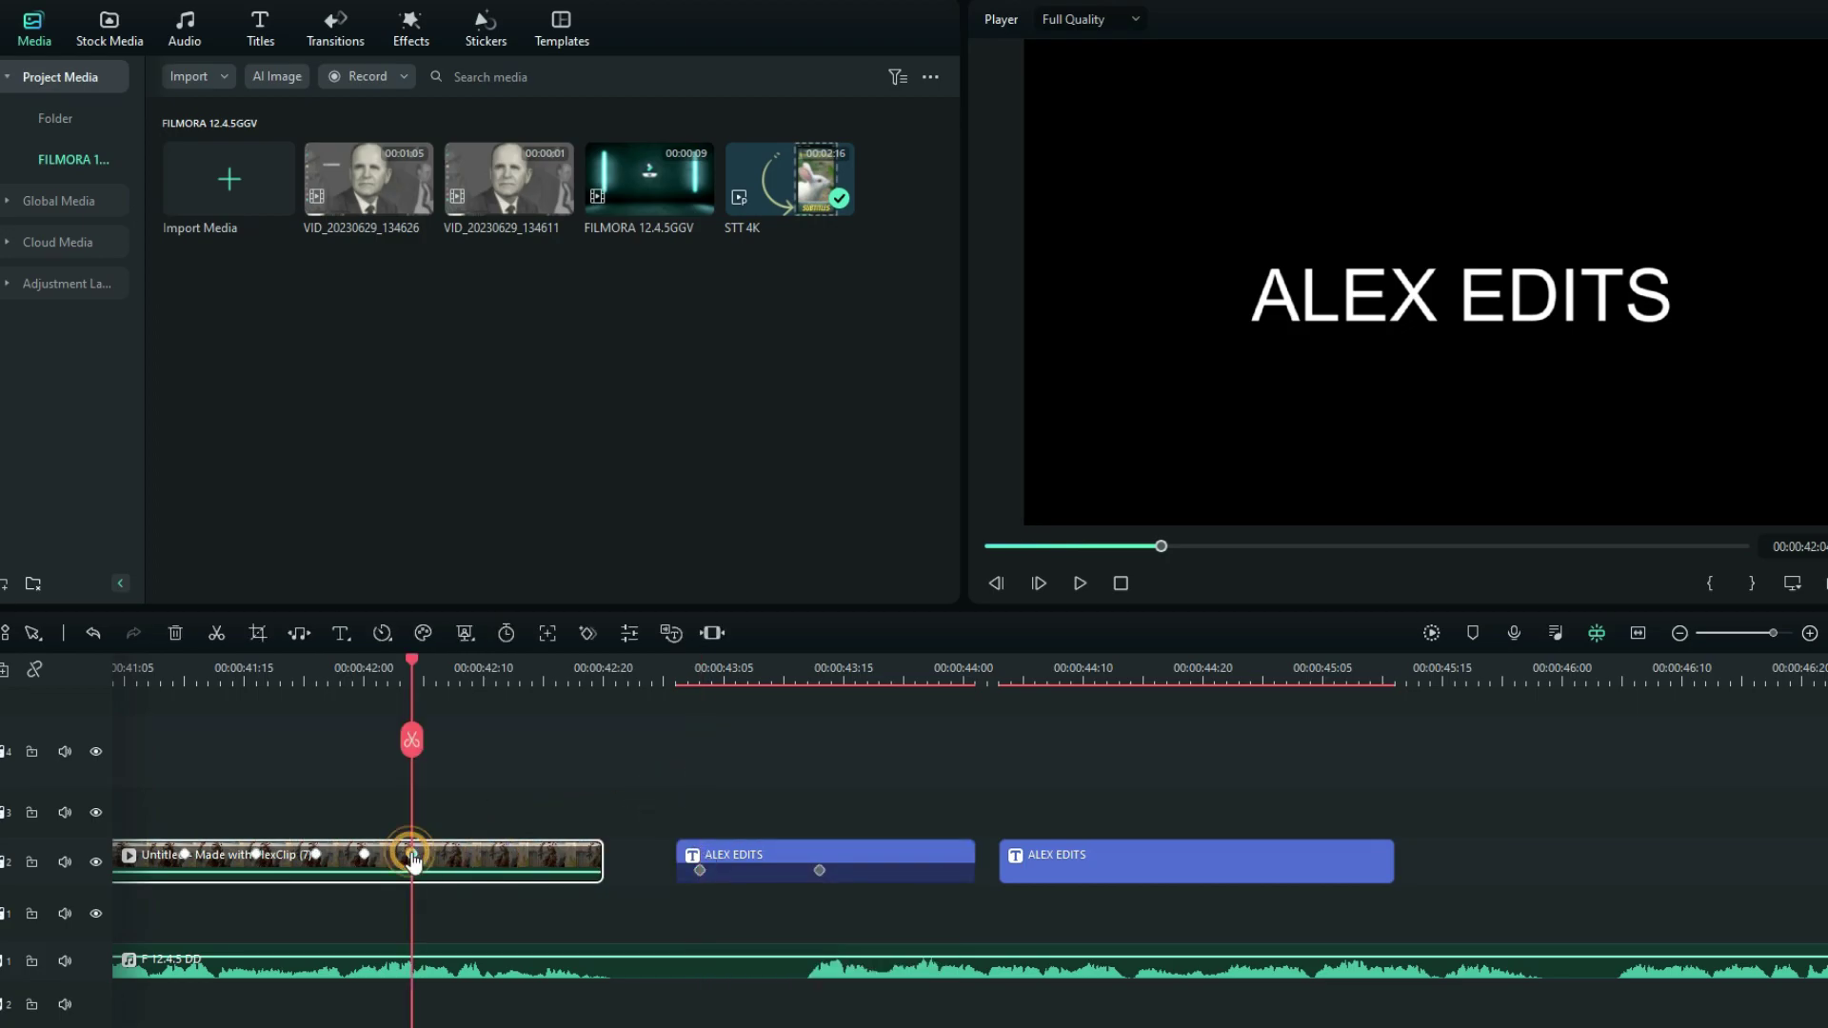
right_click(413, 856)
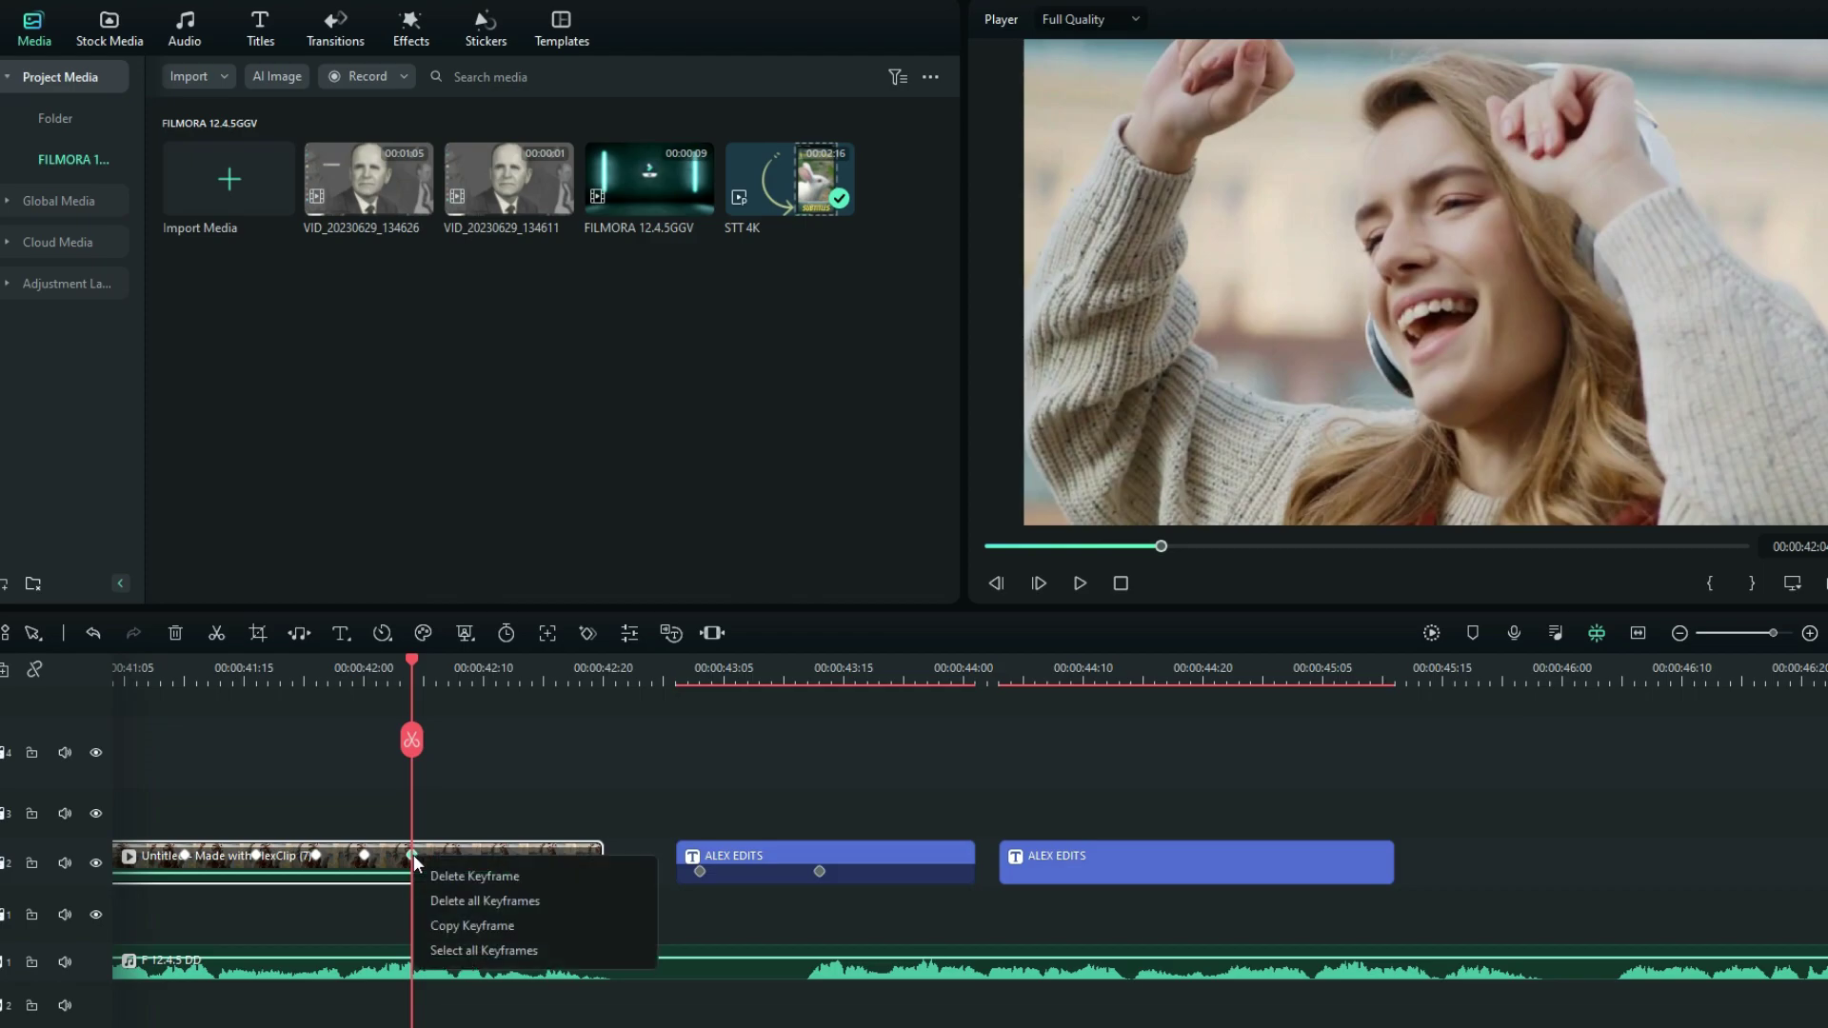
left_click(457, 927)
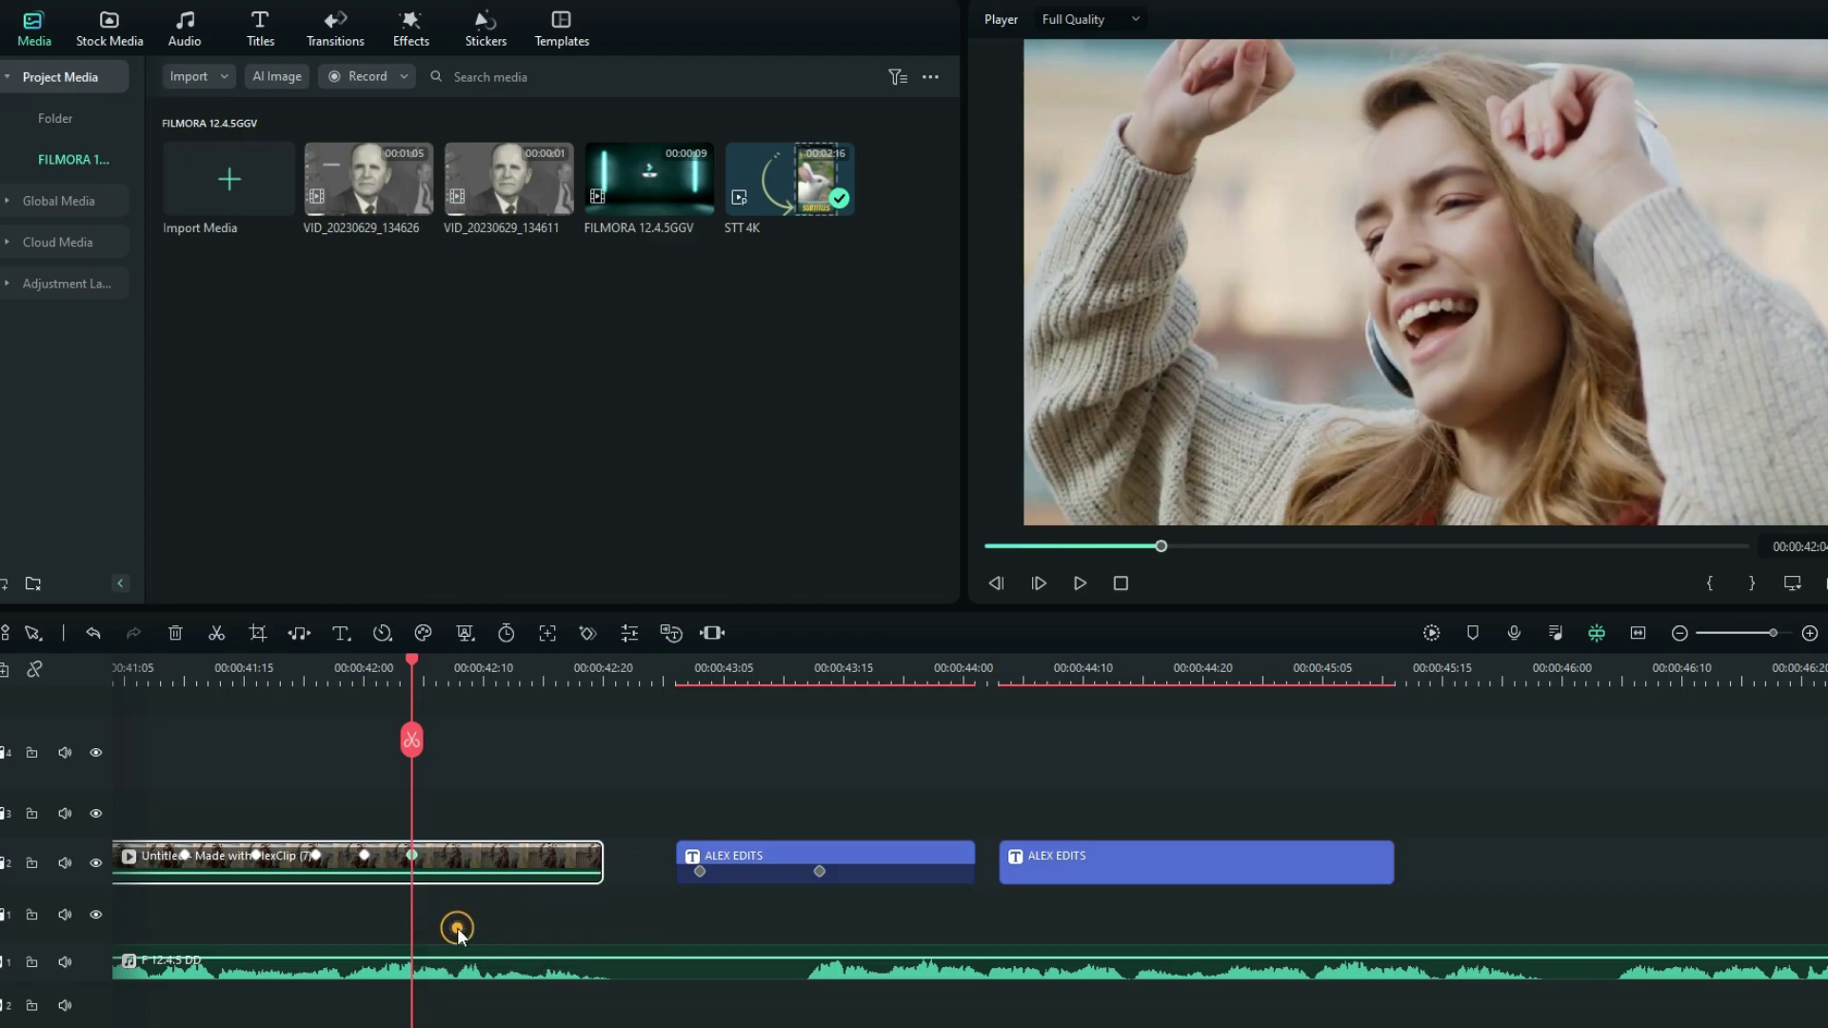
Find Paste Keyframe unavailable on the second title, then select both ALEX EDITS clips
left_click(1104, 665)
right_click(1118, 853)
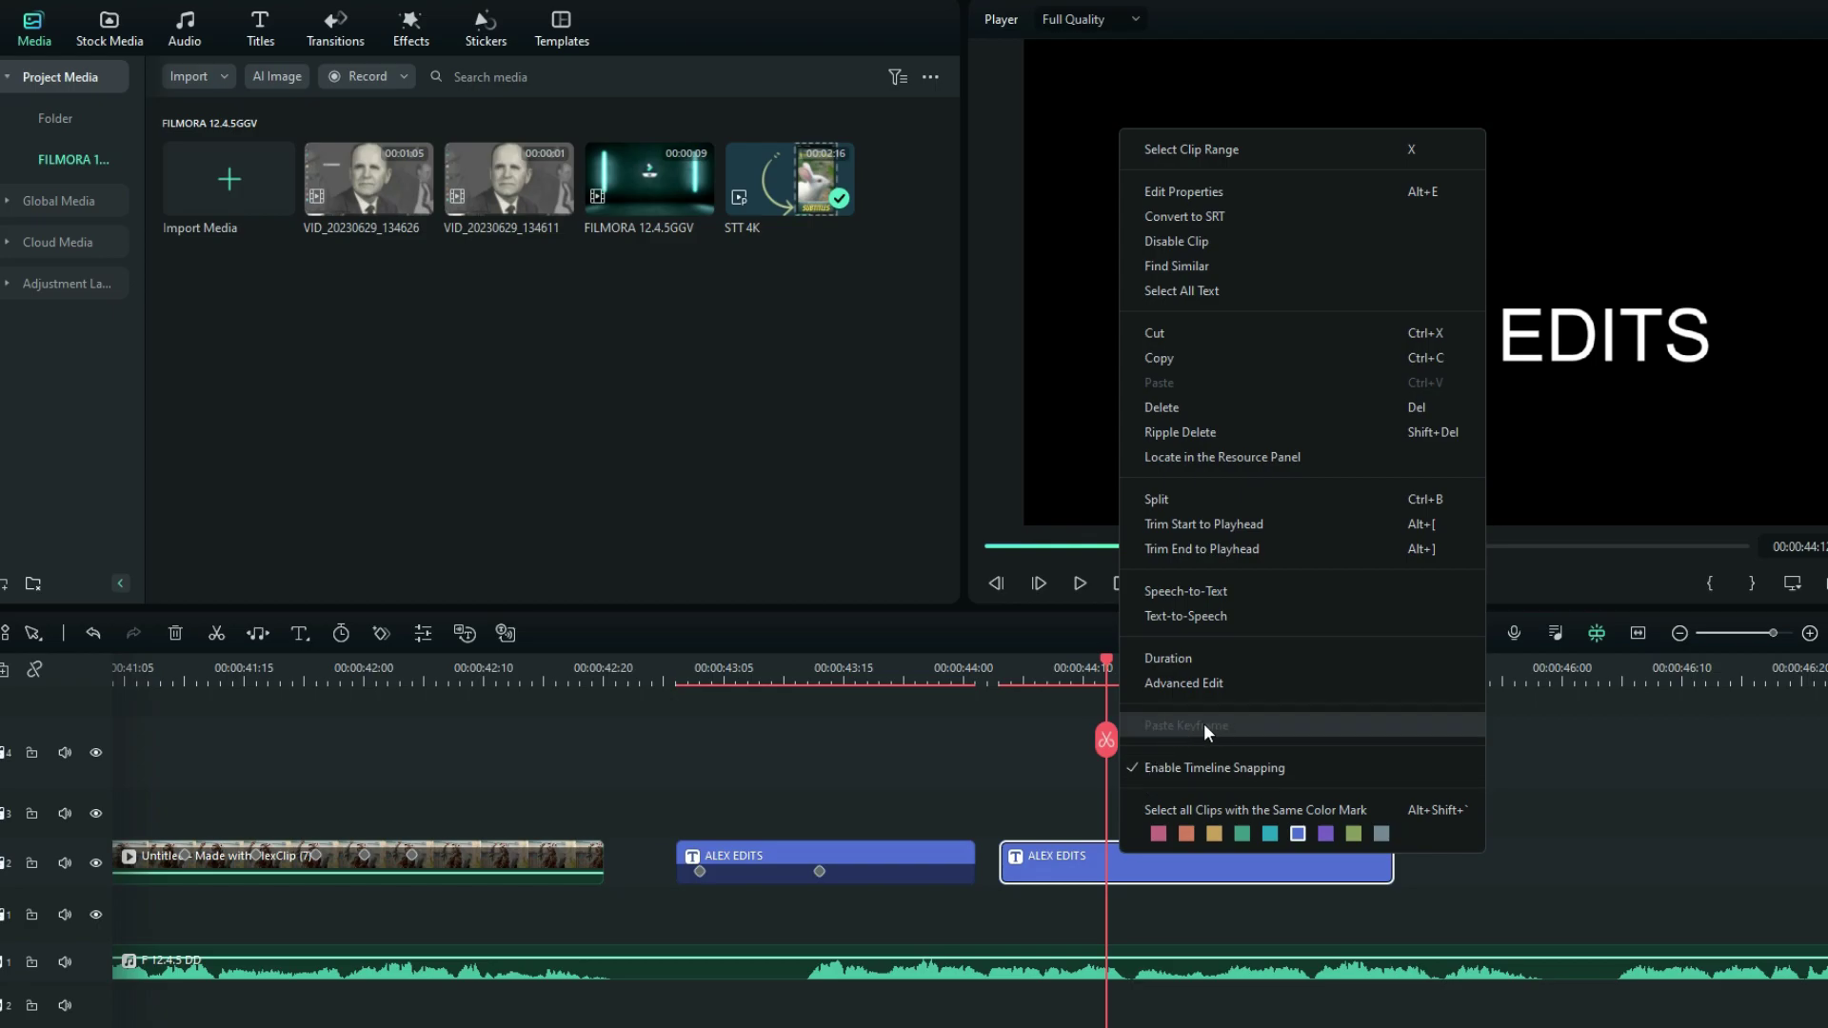
left_click(1037, 727)
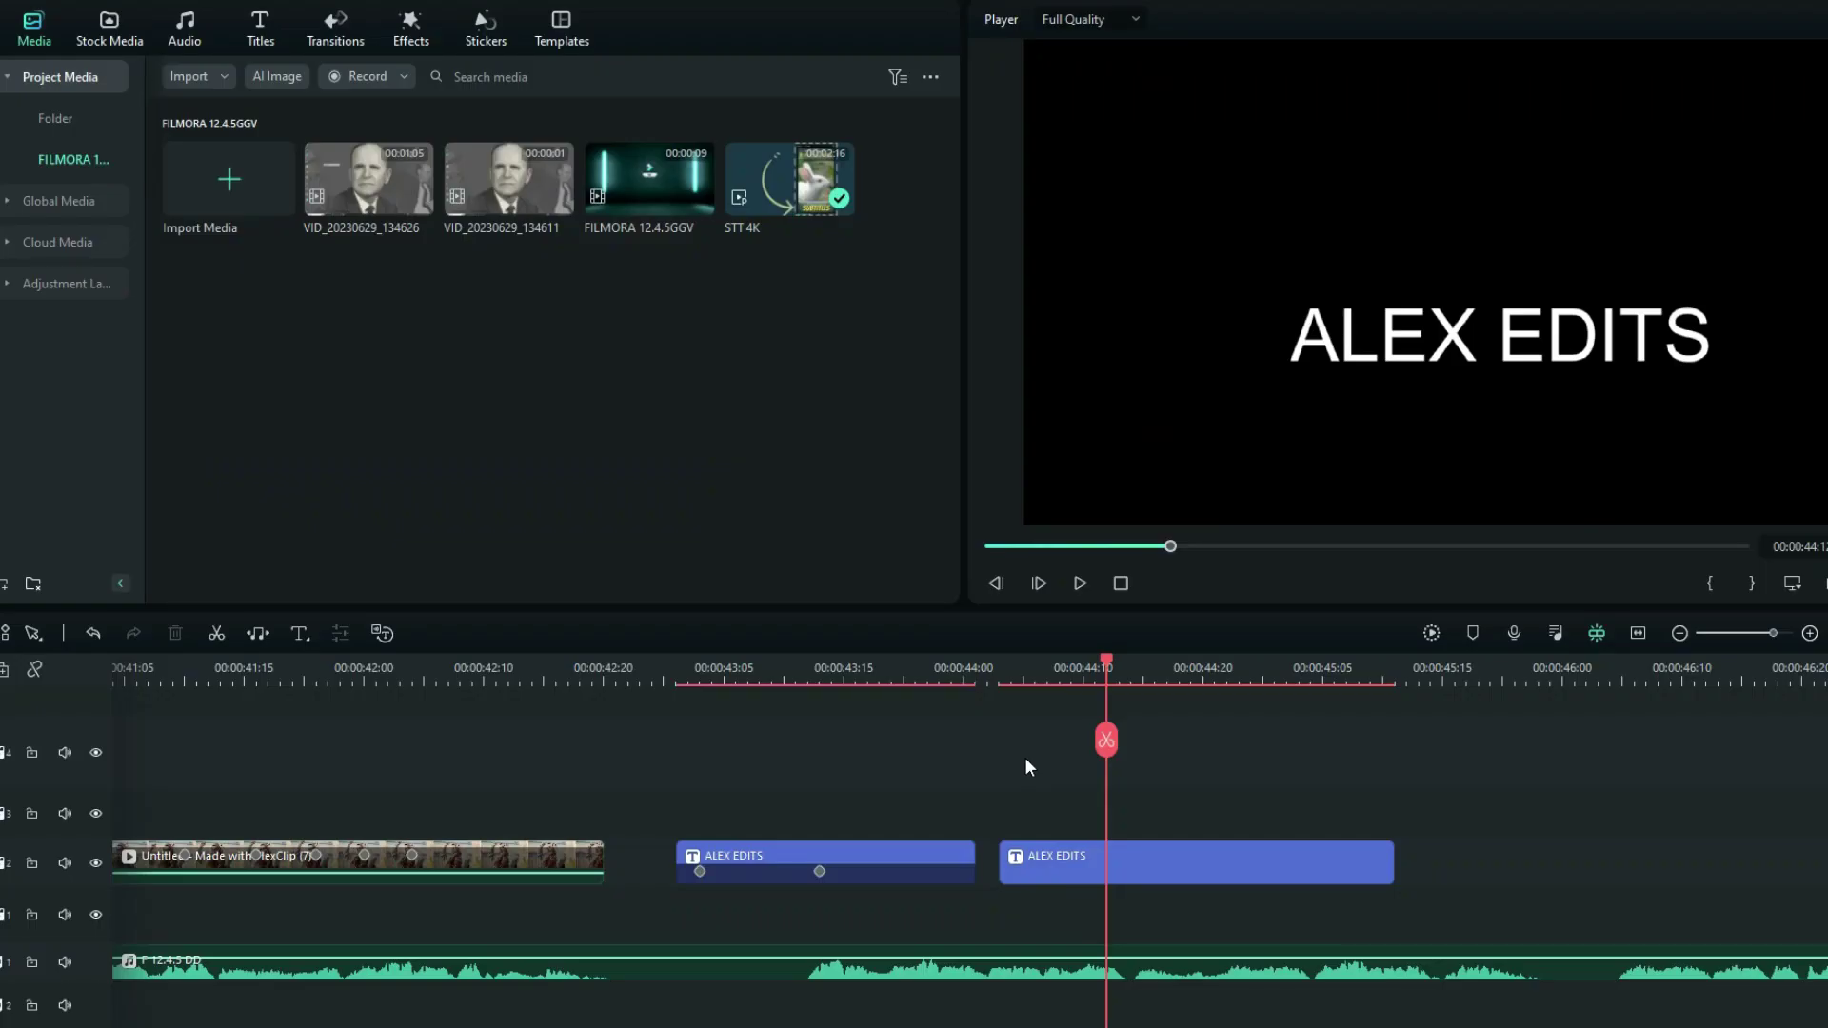
left_click_drag(828, 767, 1138, 891)
Delete both title clips, then copy the laughing woman clip from Project Media to Global Media
key("Delete")
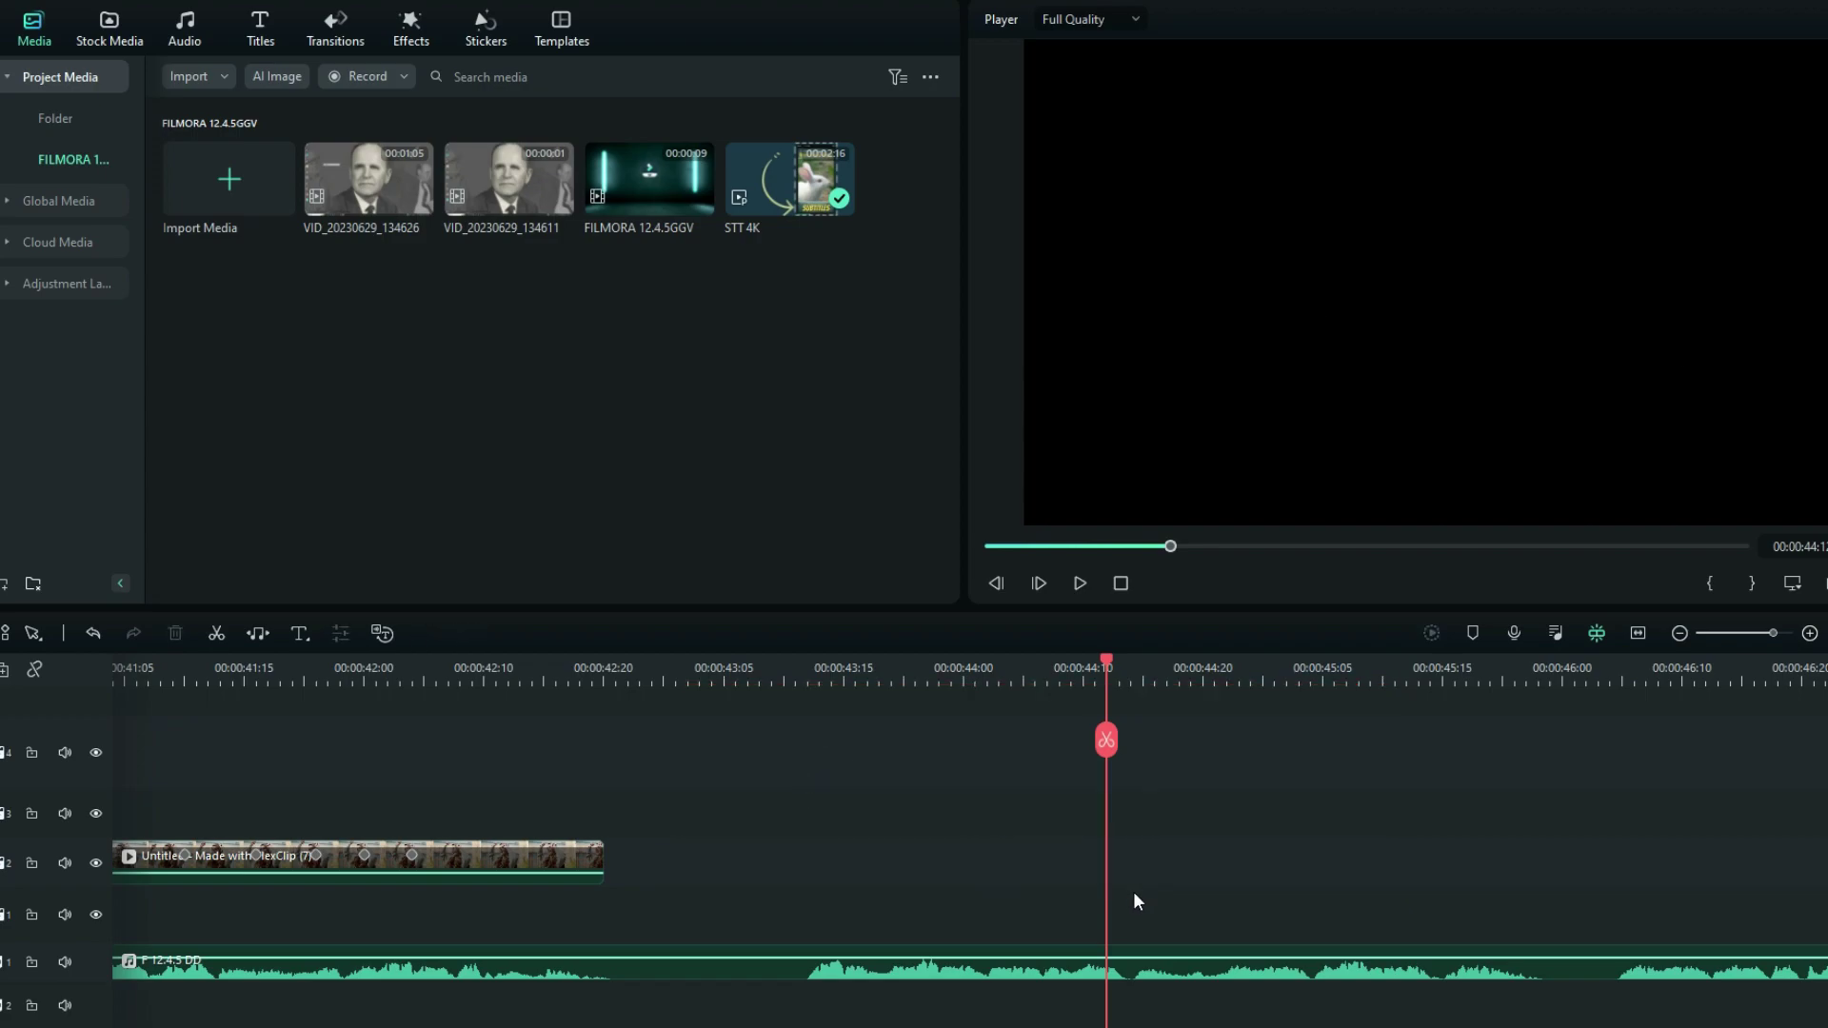
left_click(55, 215)
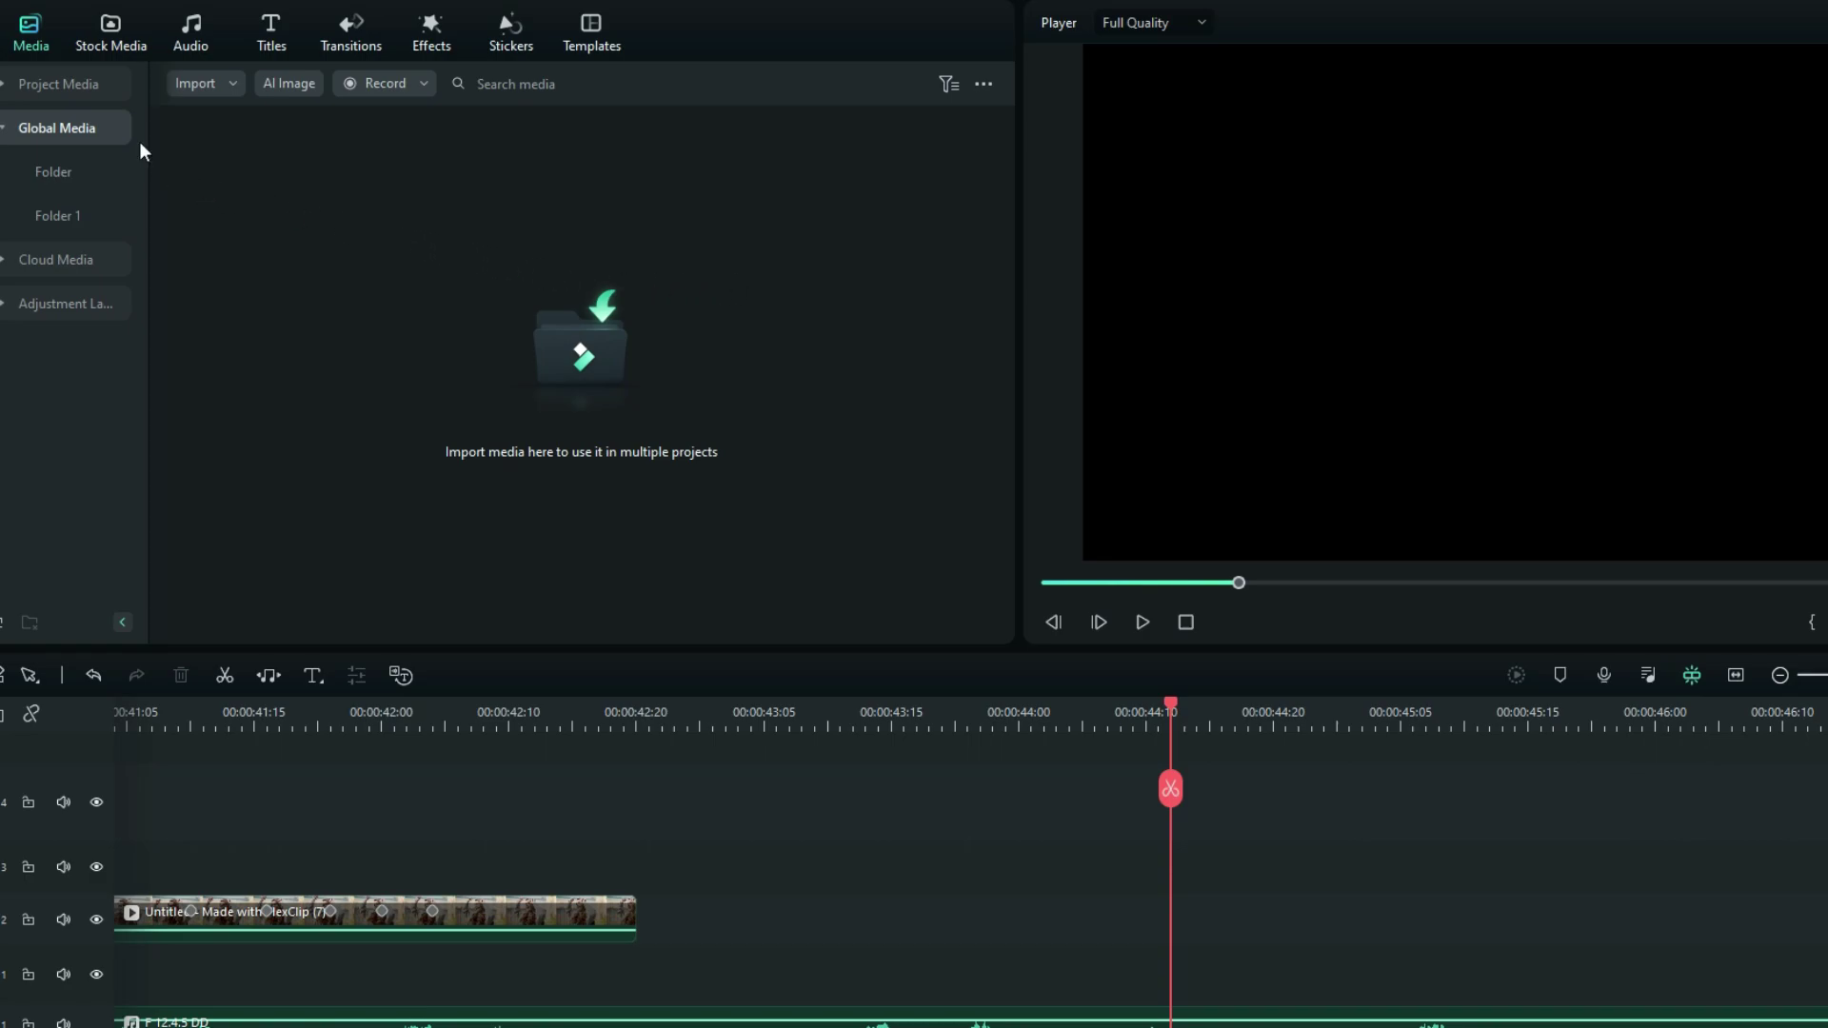
left_click(65, 87)
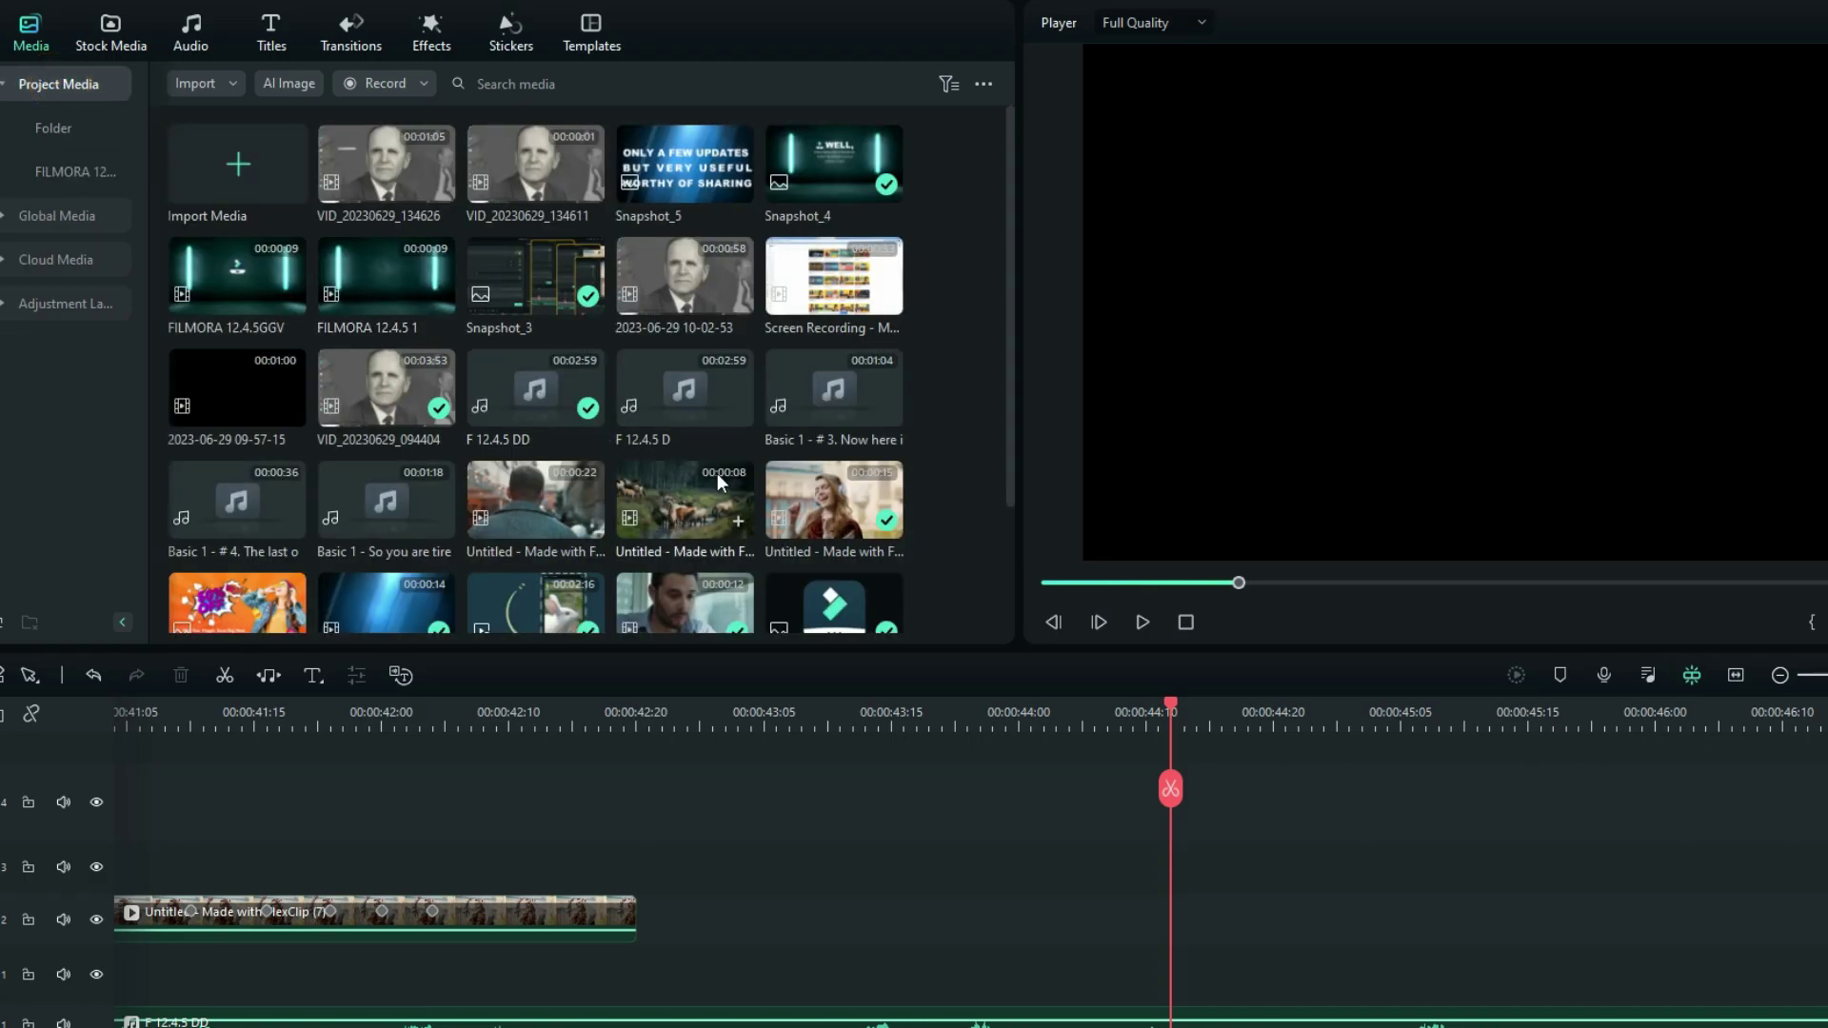
right_click(804, 510)
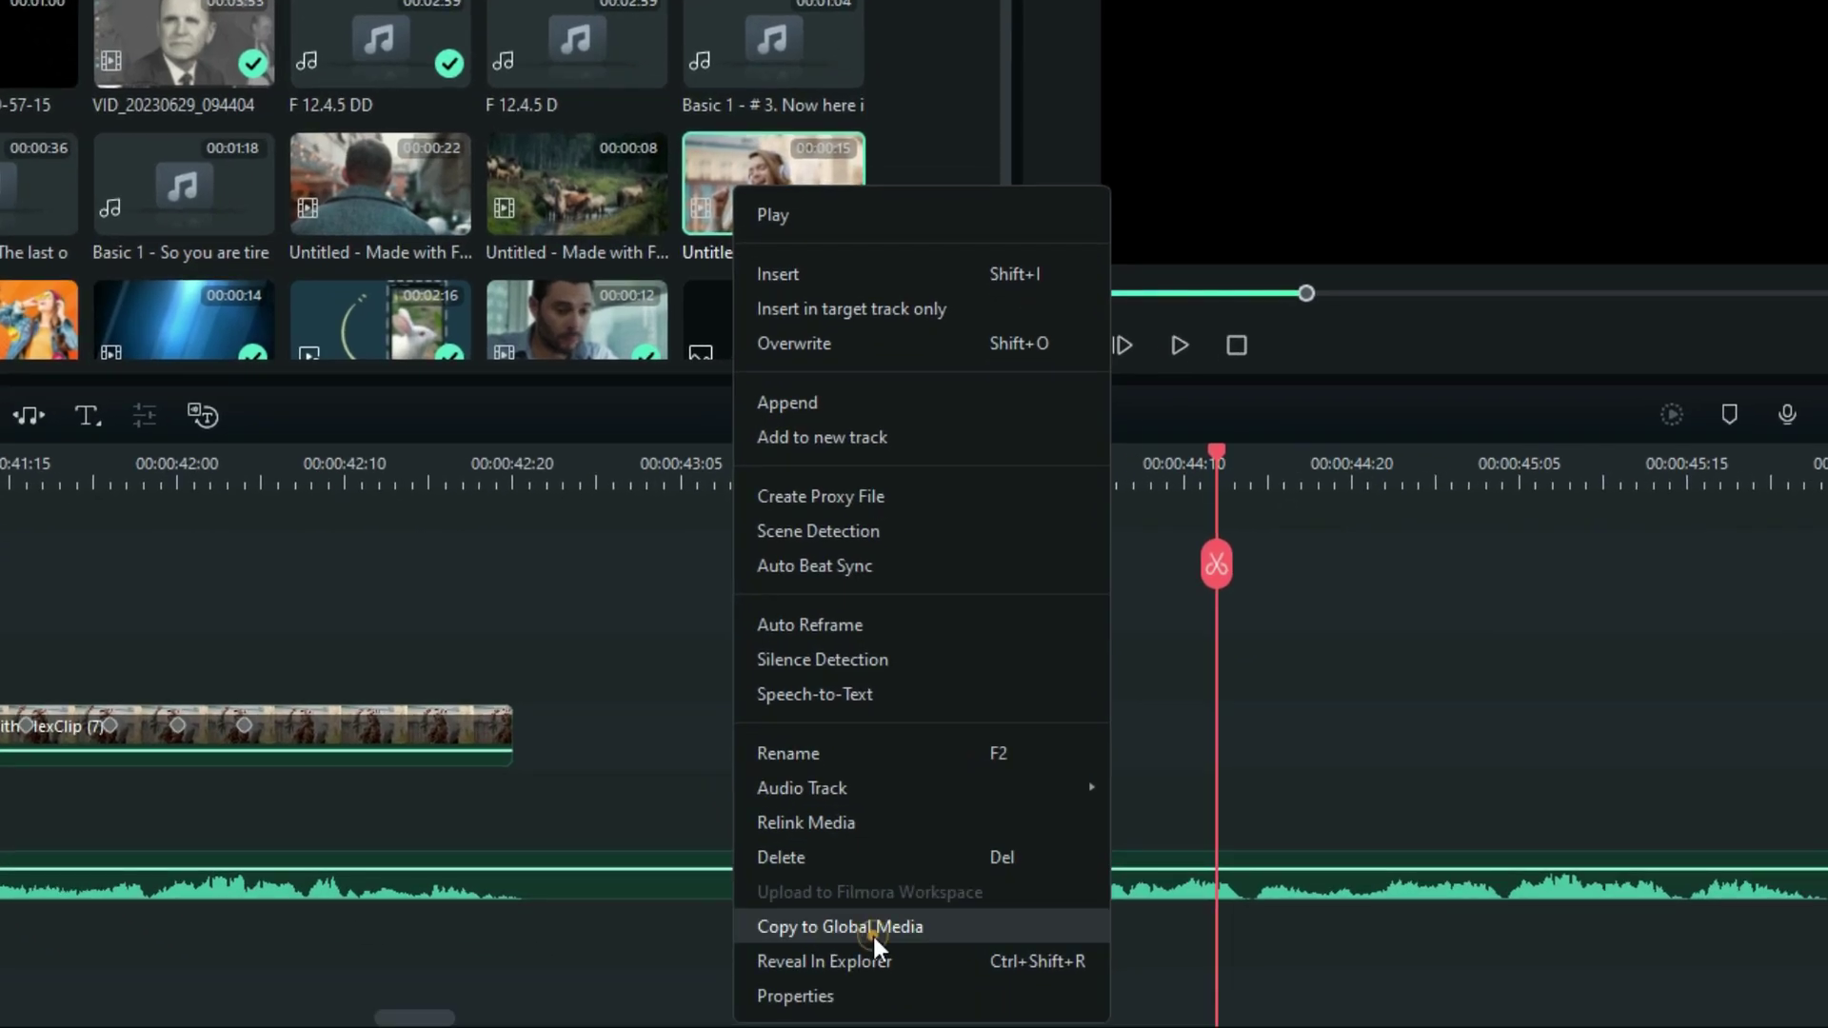
left_click(872, 926)
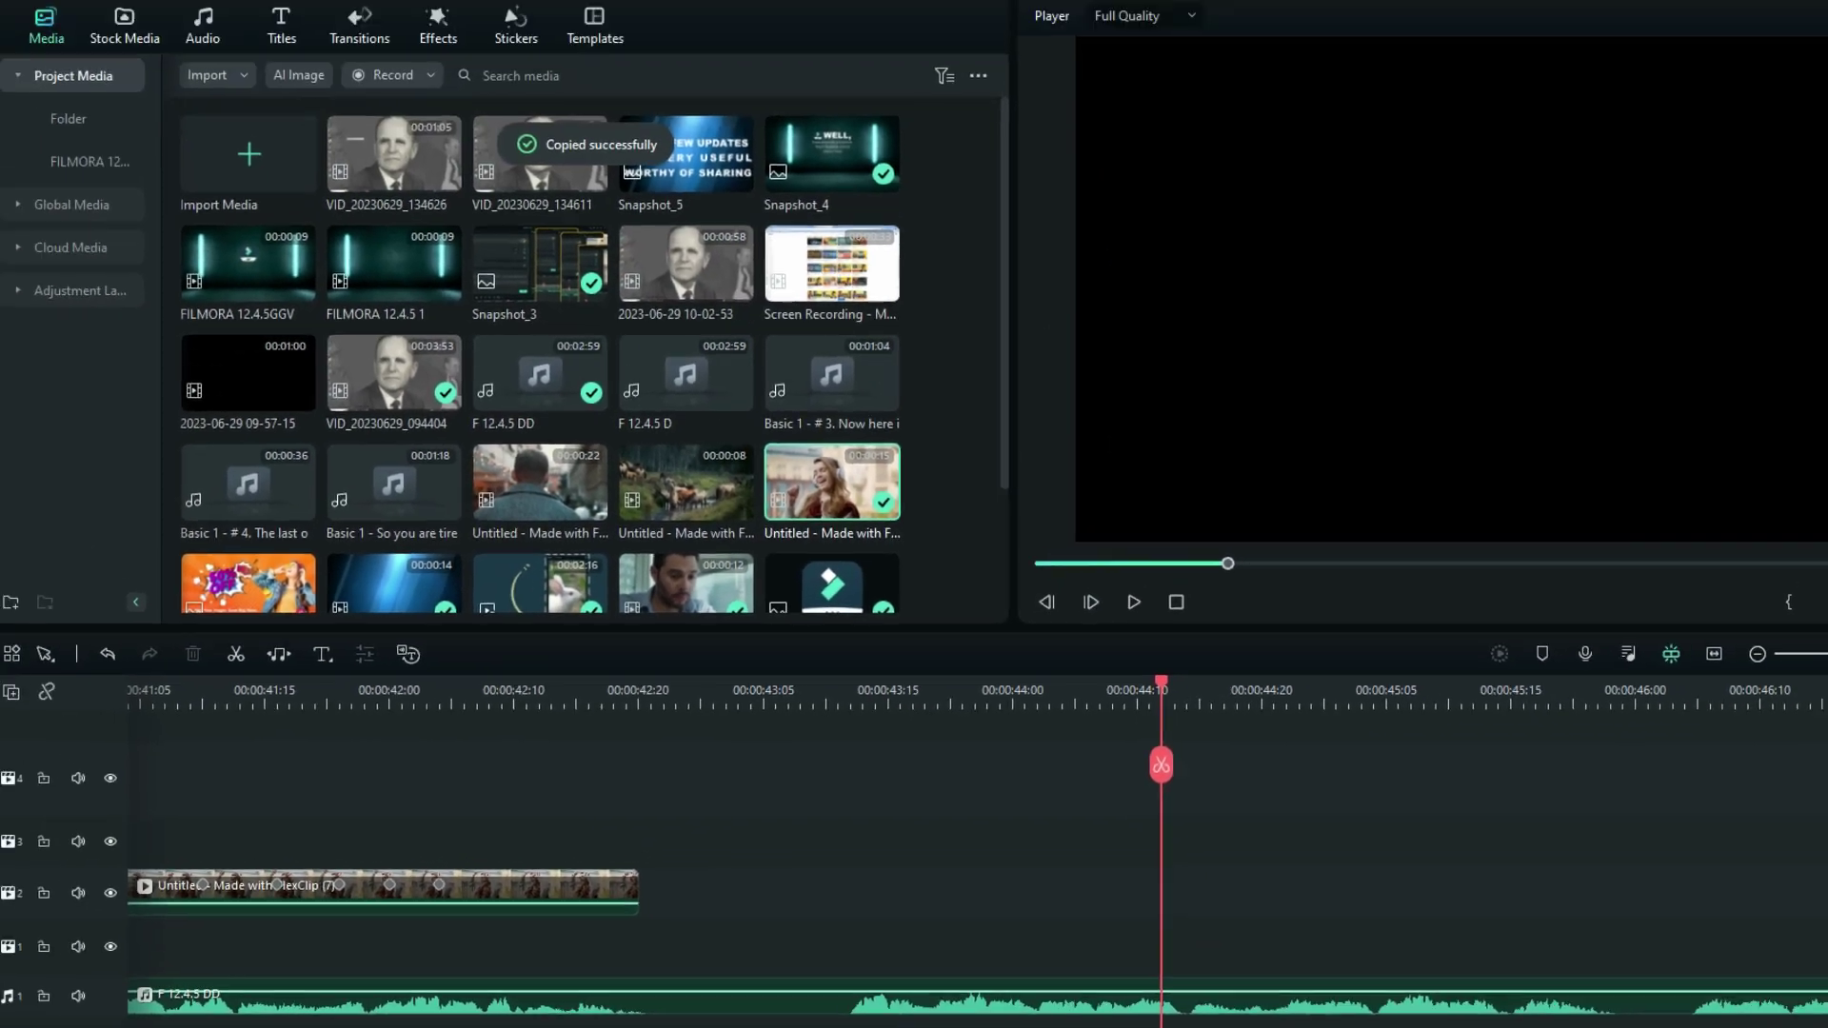
Confirm the woman clip is in Global Media, then select many Project Media clips and show their options
left_click(65, 224)
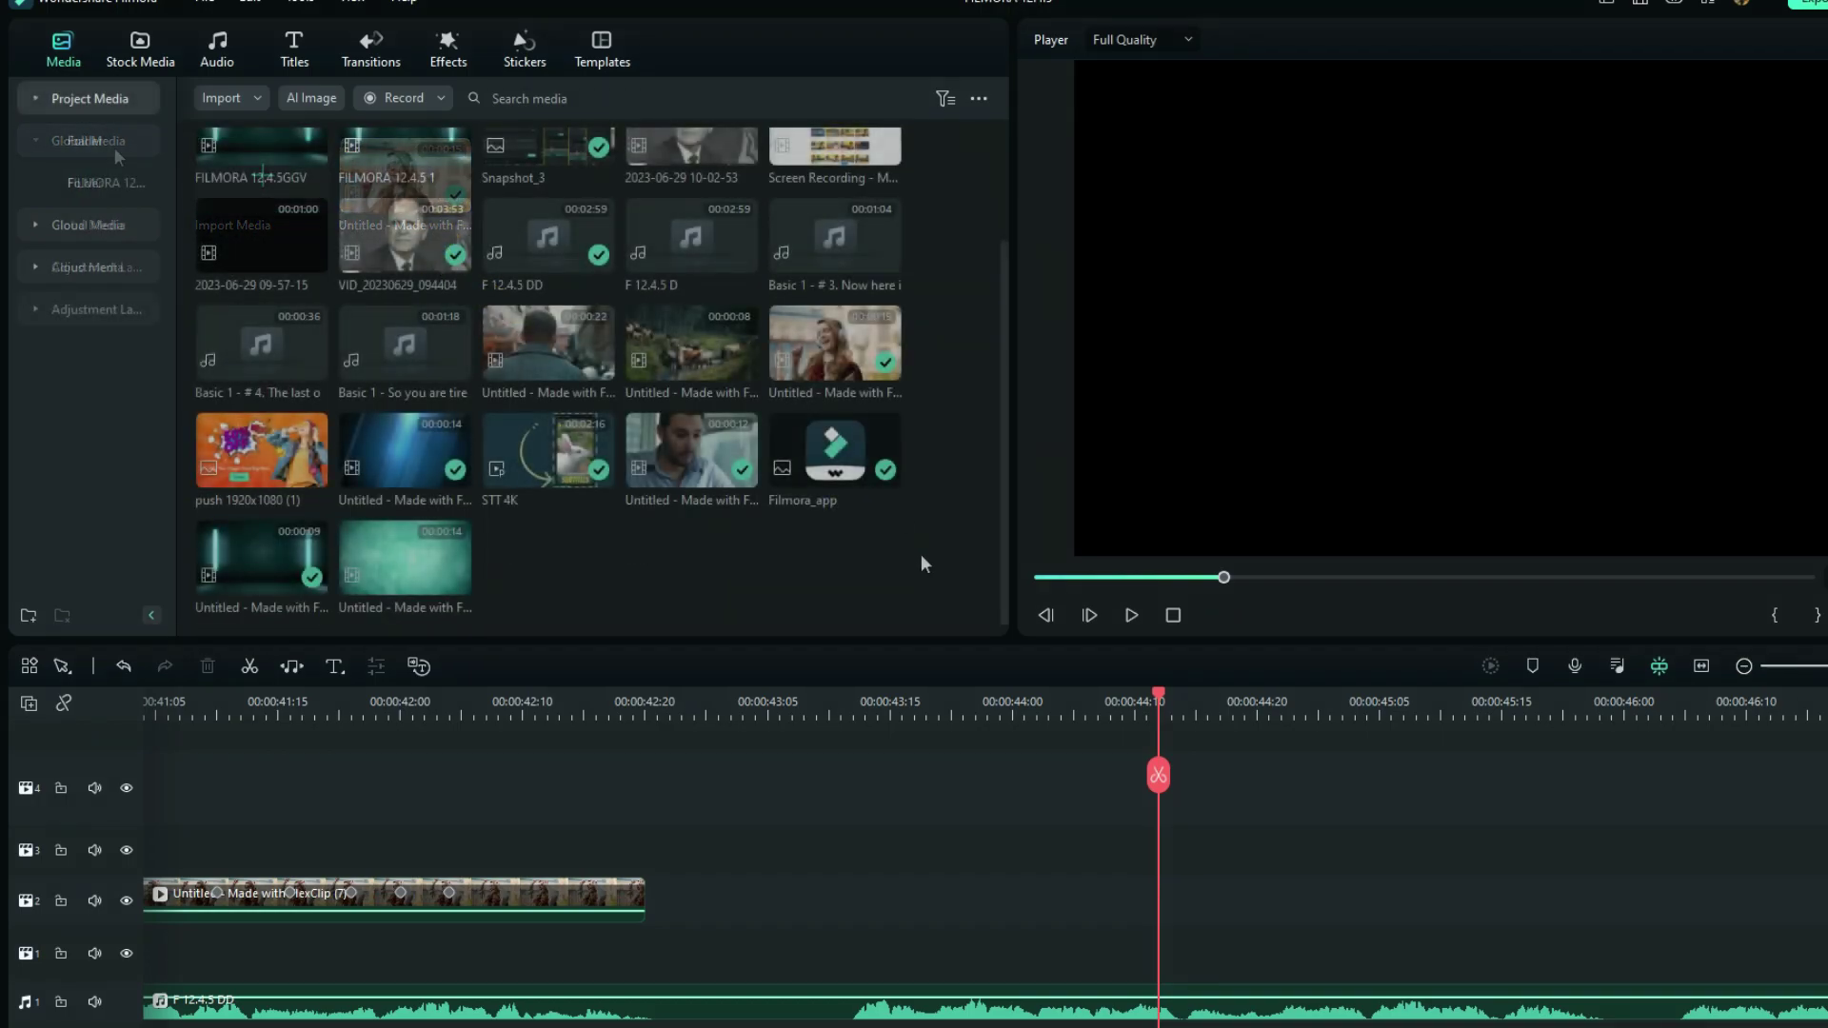
left_click_drag(921, 545, 249, 251)
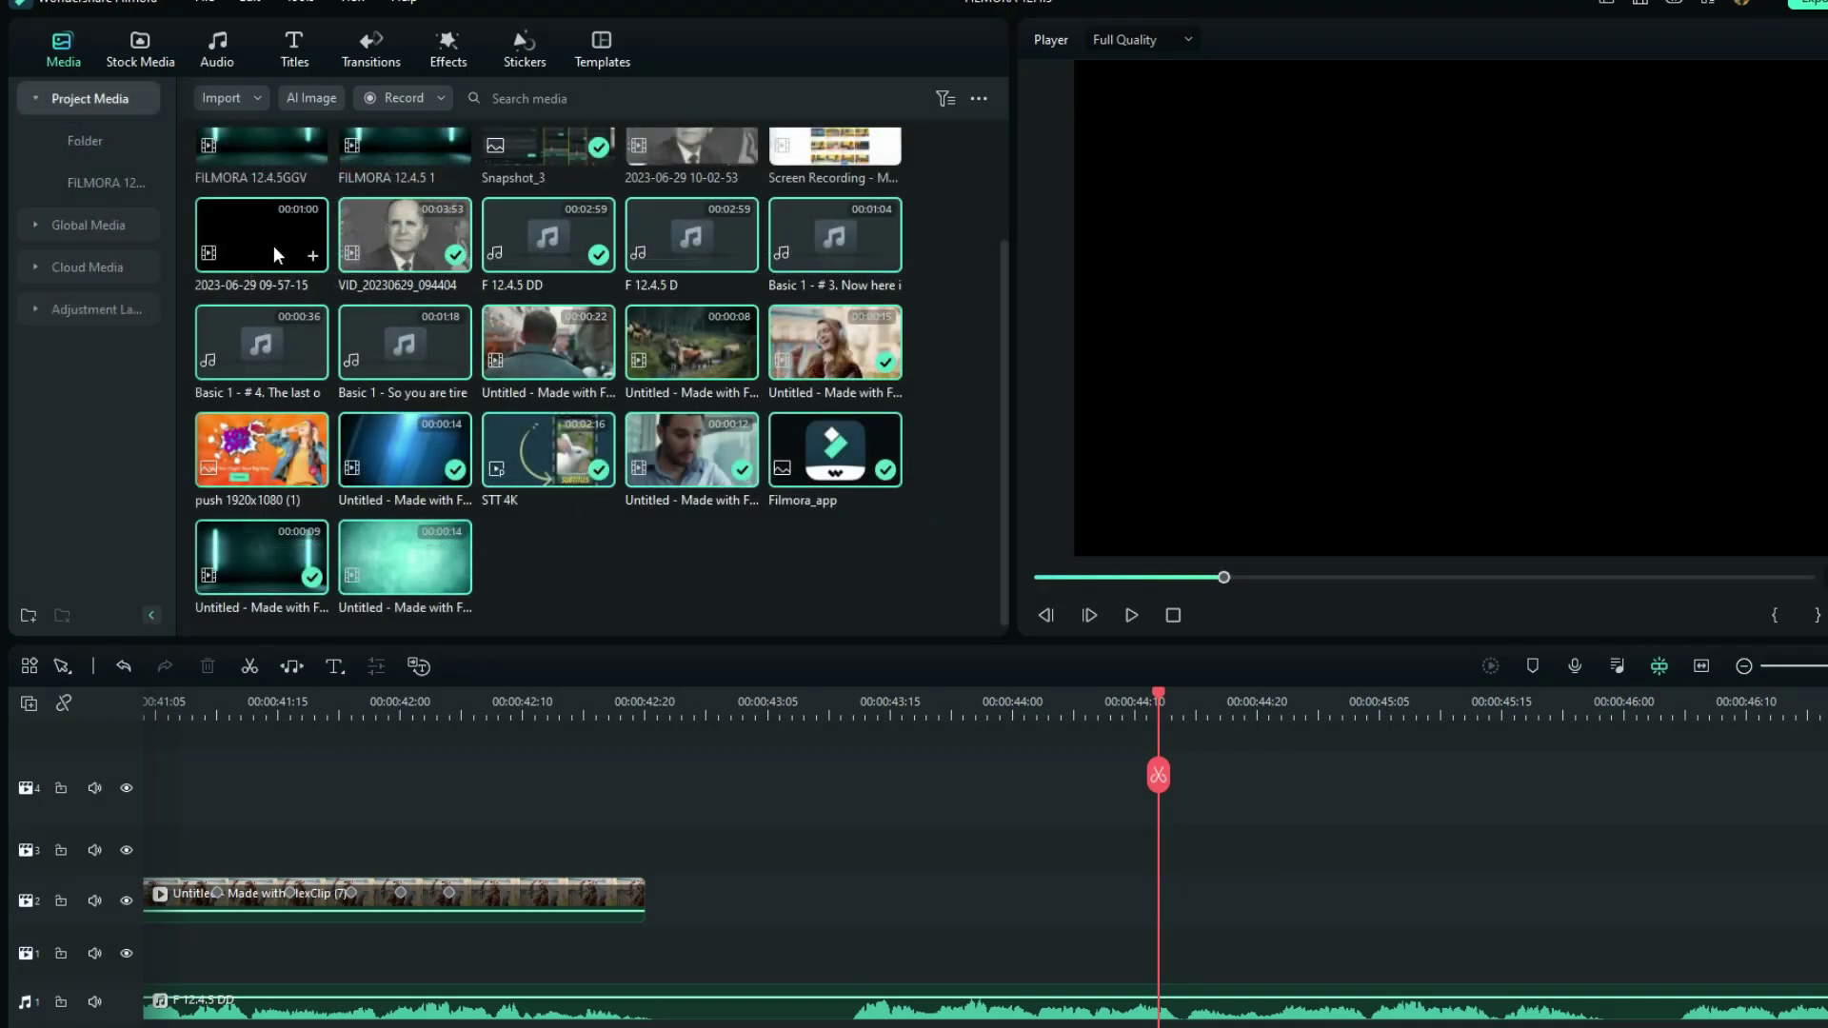
right_click(272, 245)
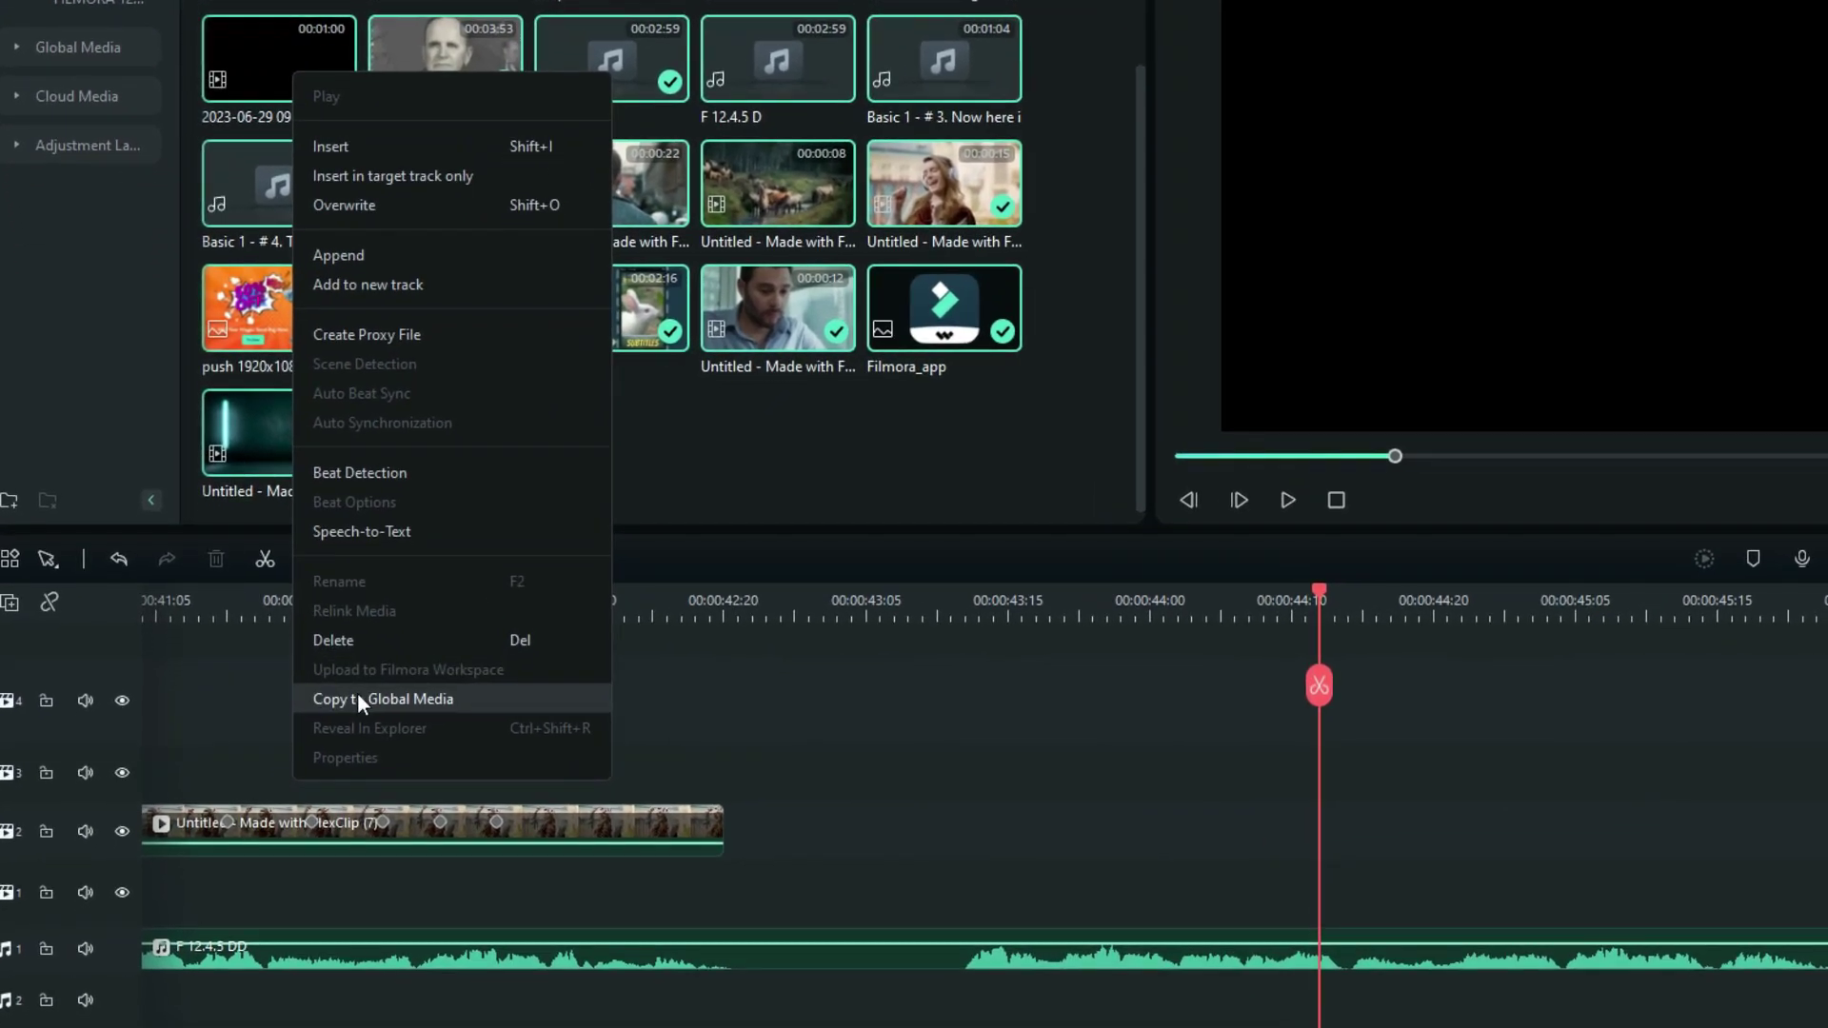